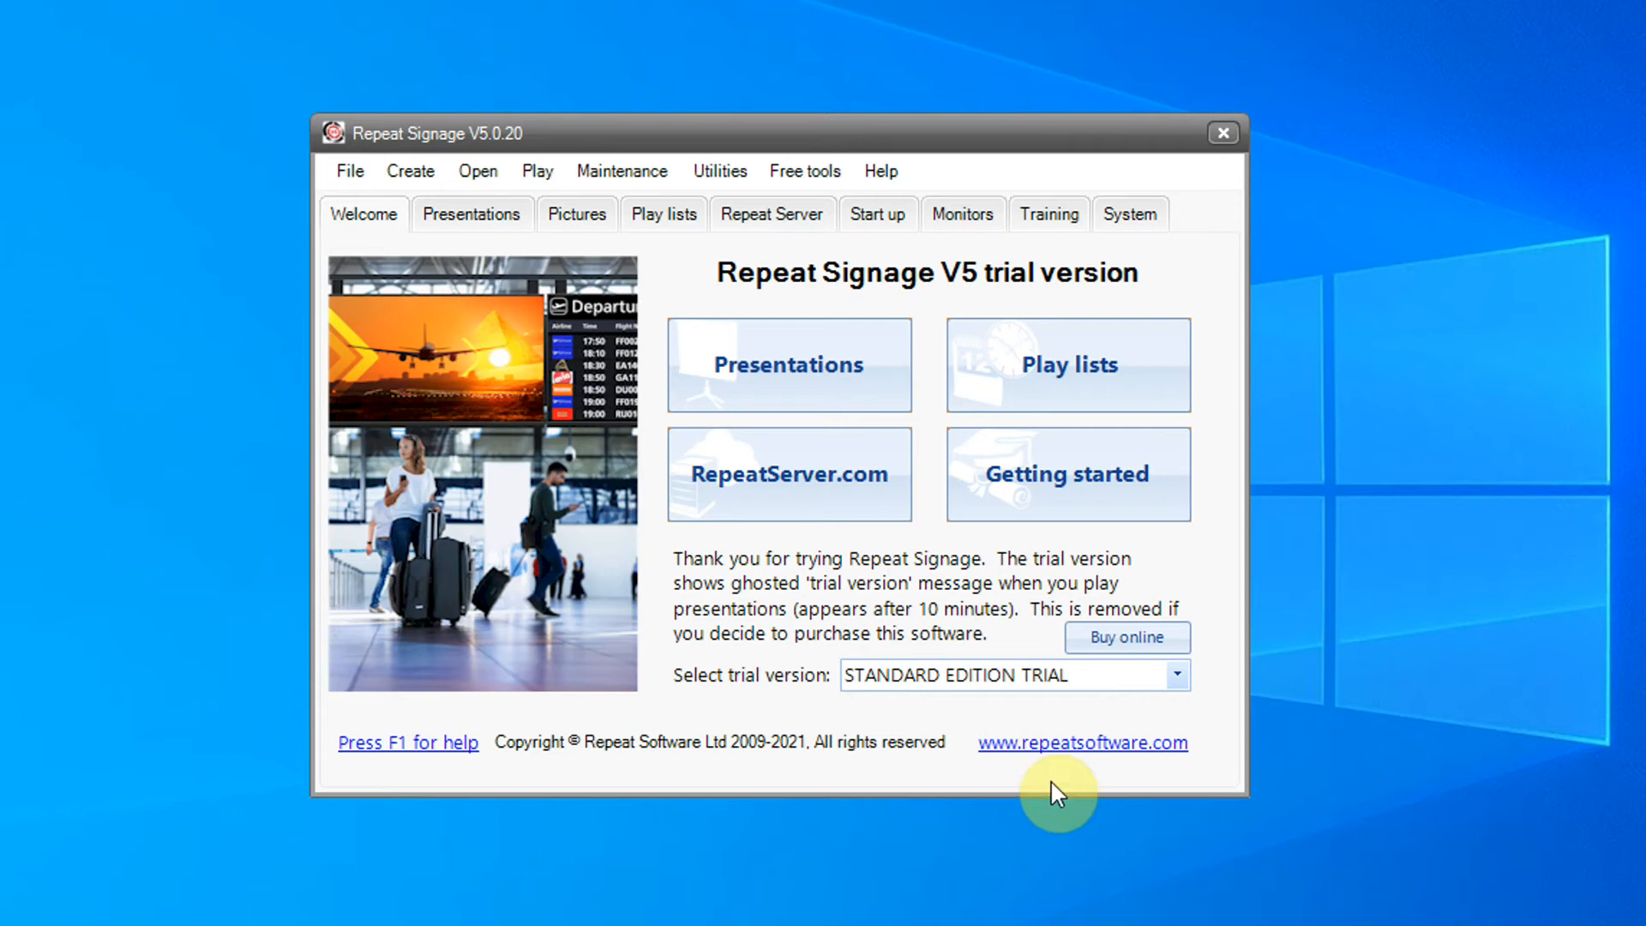
# Switch the trial version to CORPORATE EDITION TRIAL and open the data connection manager
pyautogui.click(1025, 681)
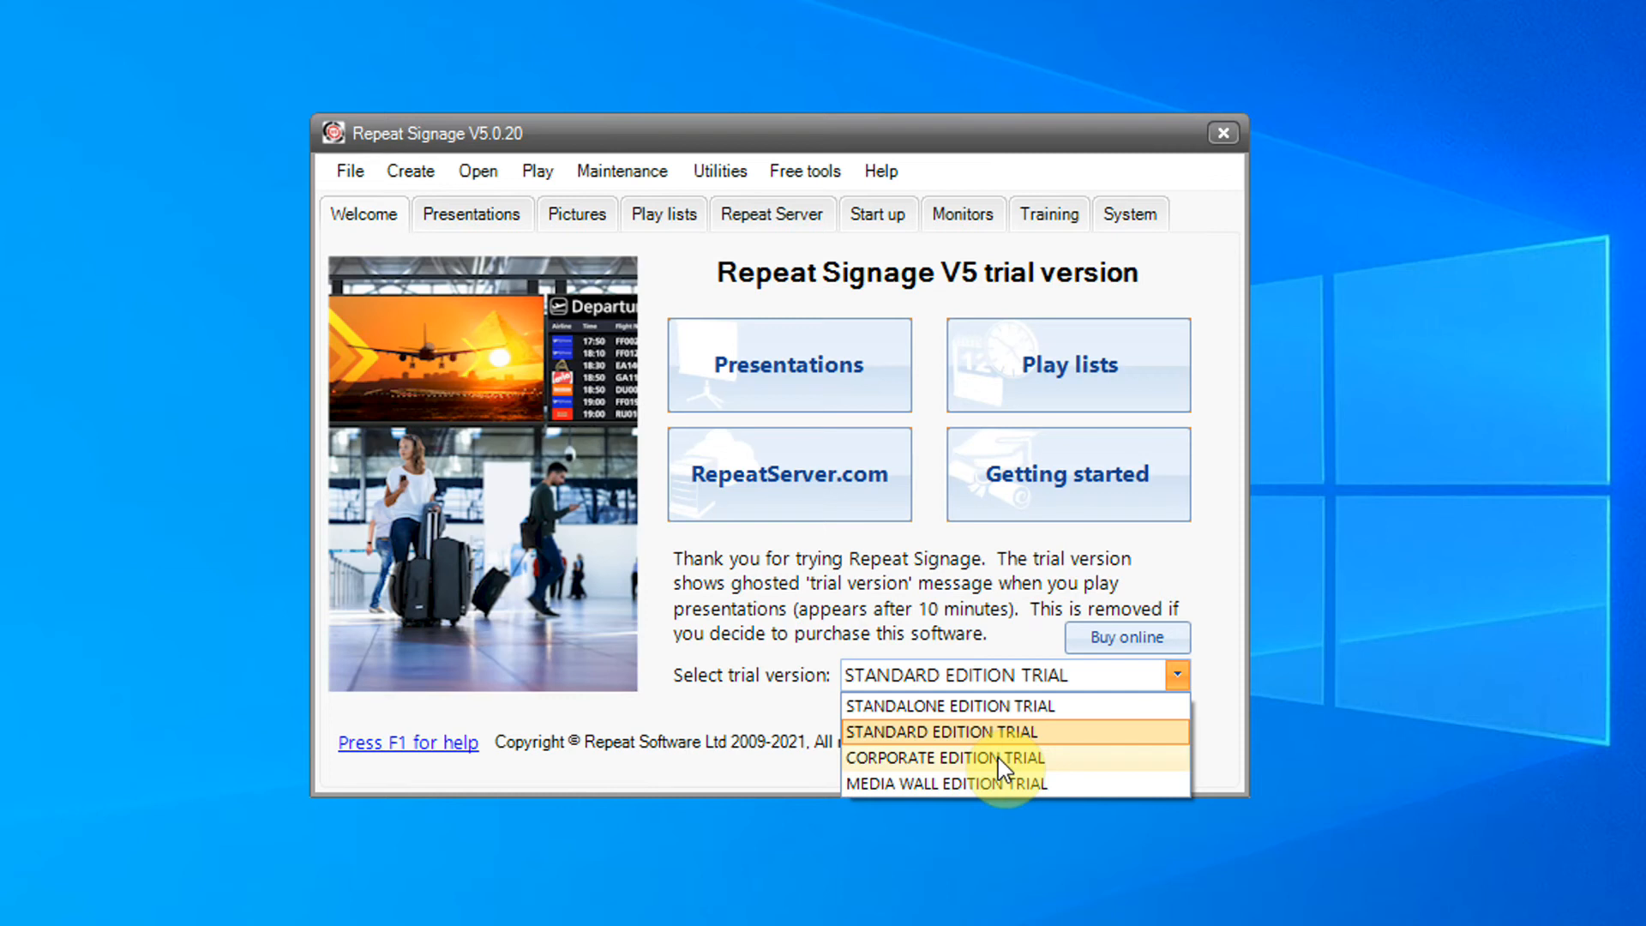
pyautogui.click(999, 758)
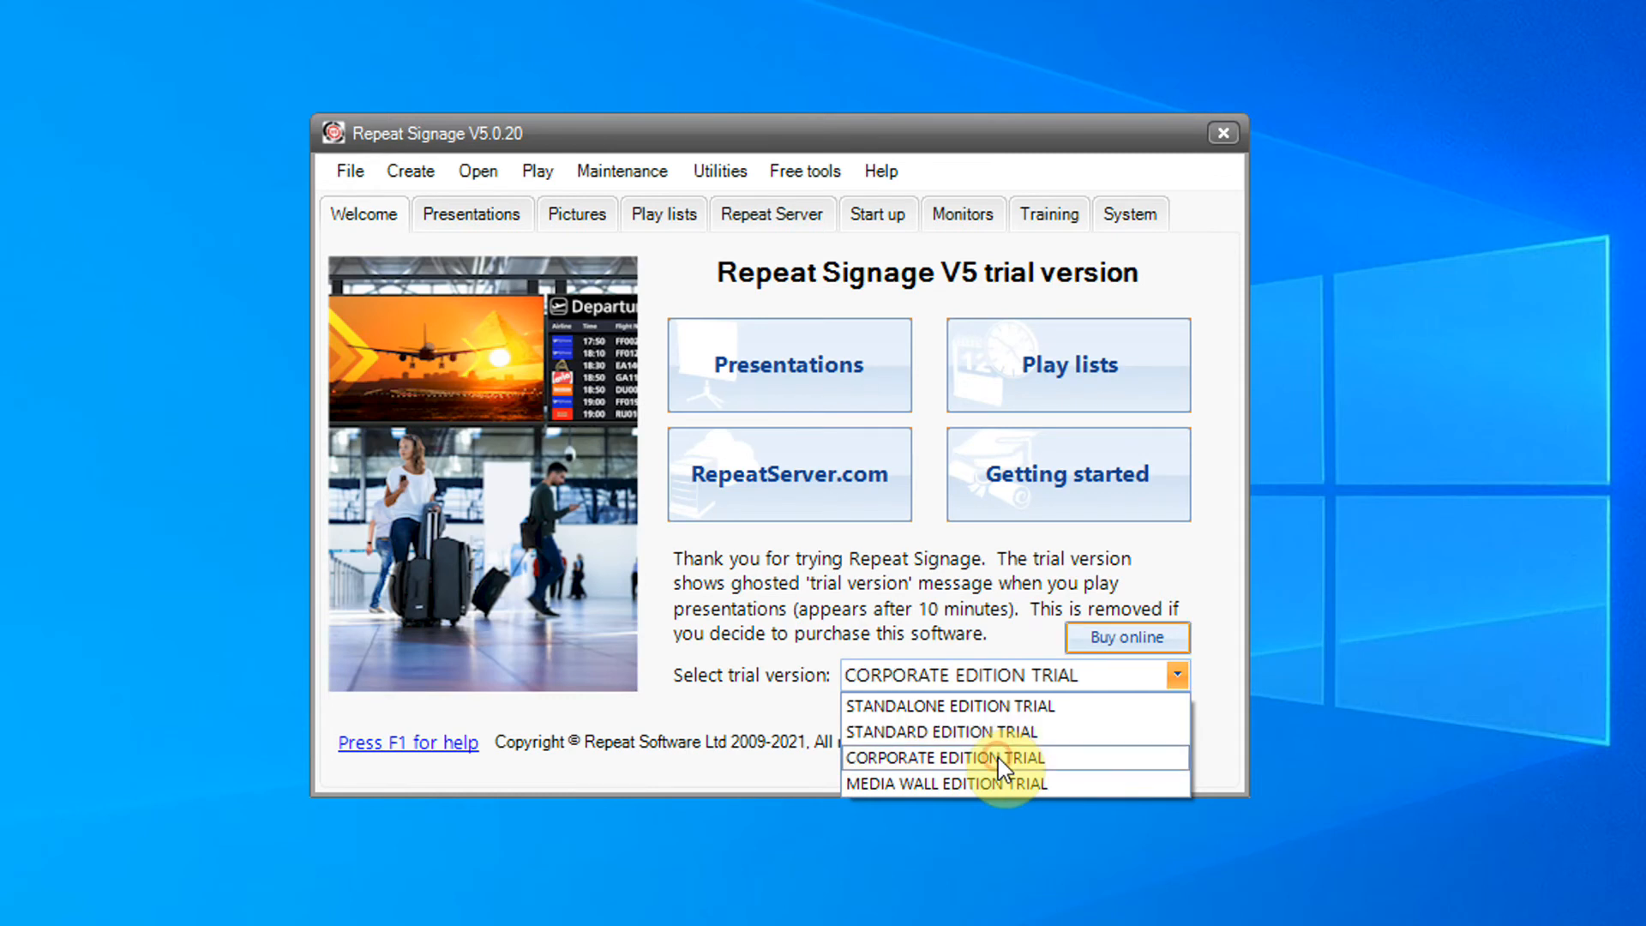
pyautogui.click(739, 178)
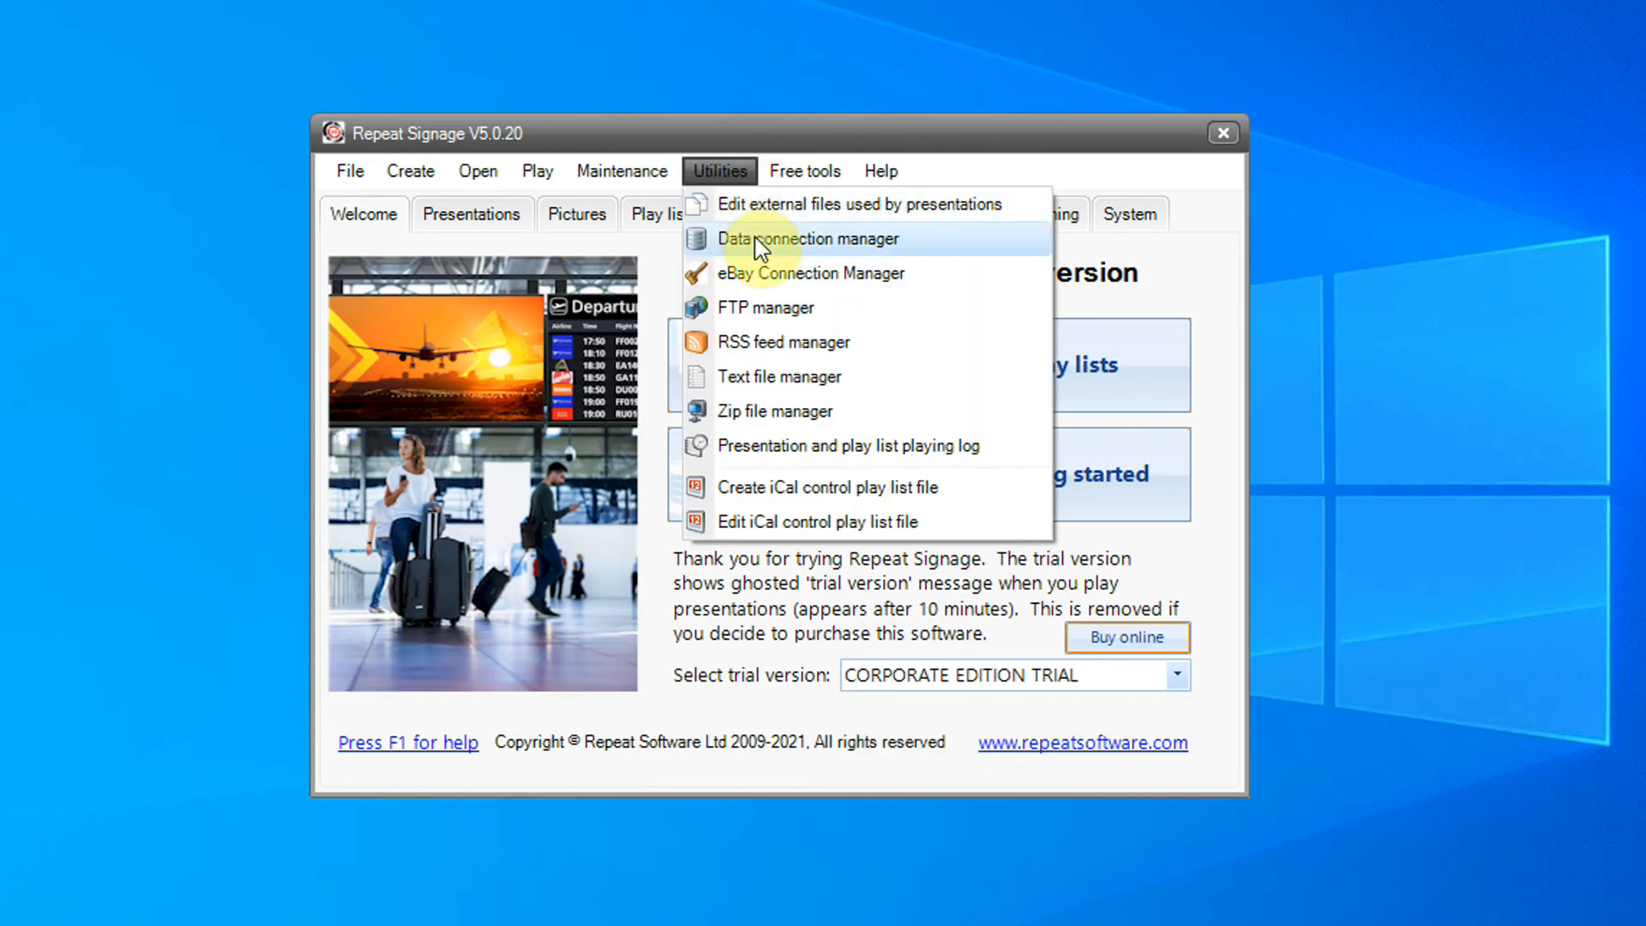
pyautogui.click(755, 244)
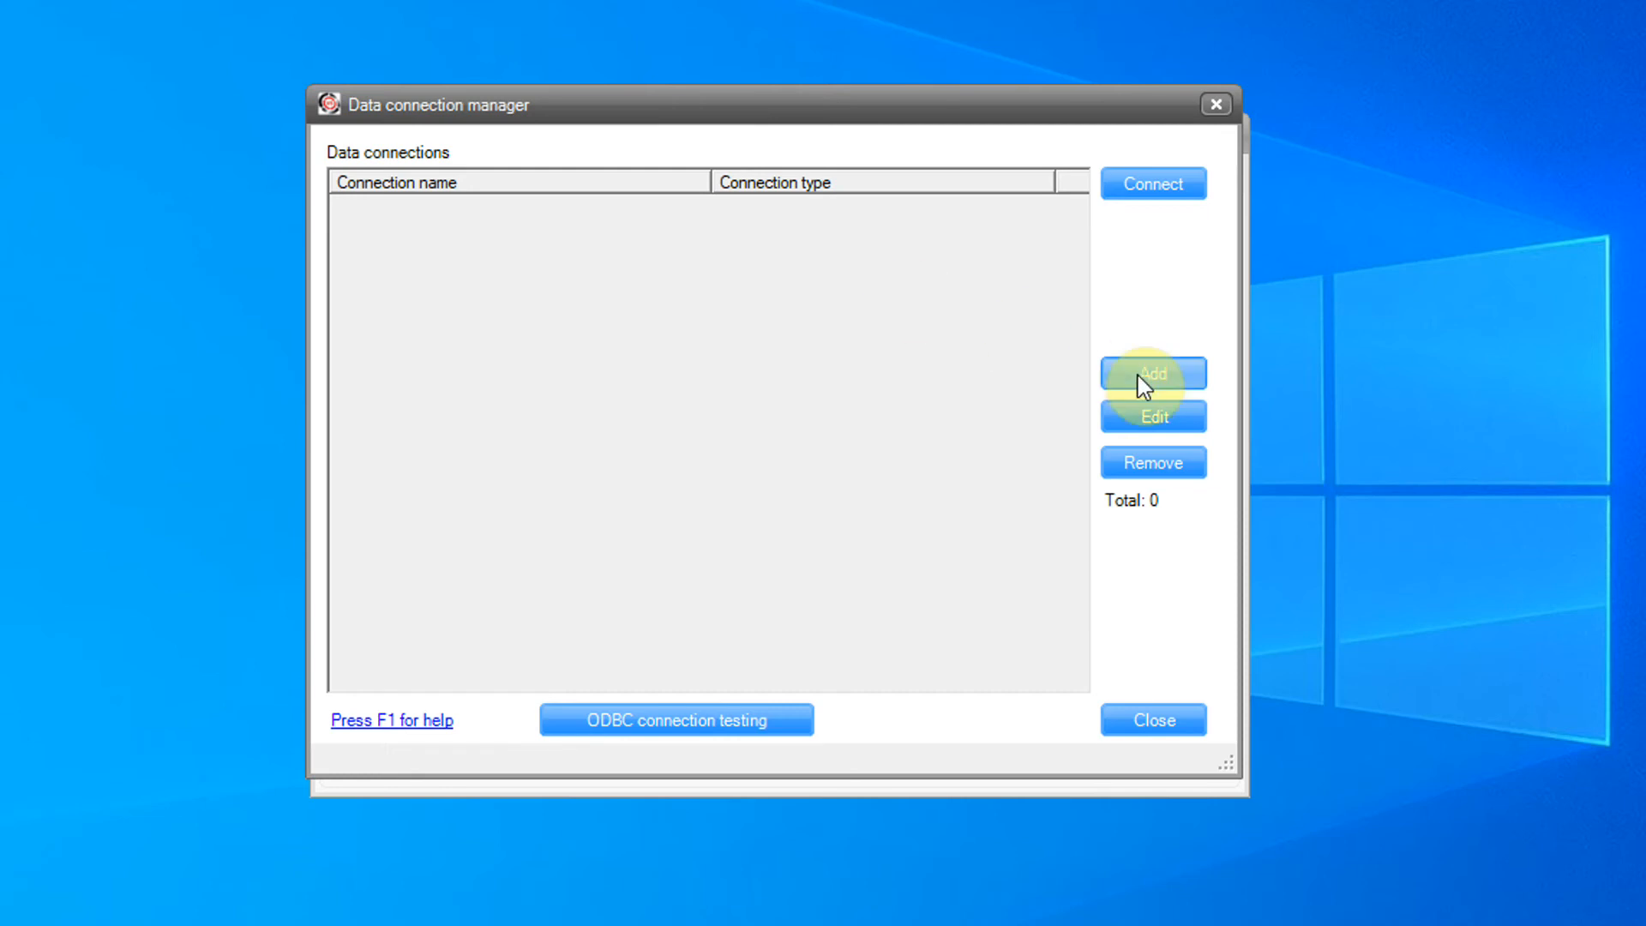
# Add a data connection with the friendly name DatabaseCSV and the connection type CSV file
pyautogui.click(1145, 377)
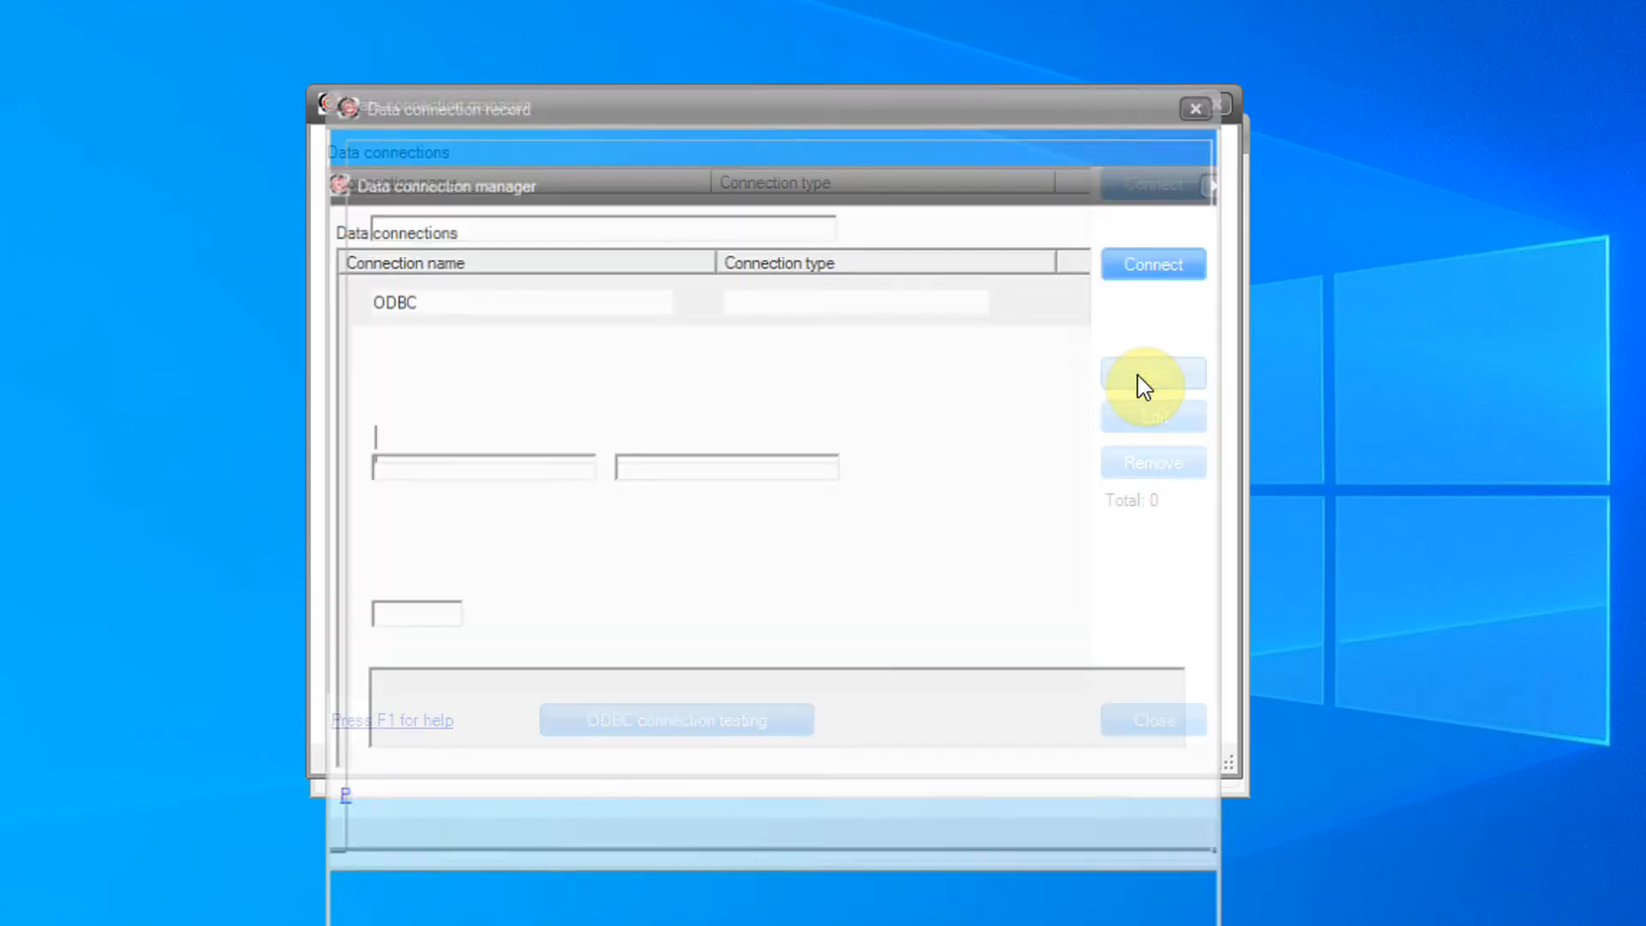
pyautogui.write('Dat')
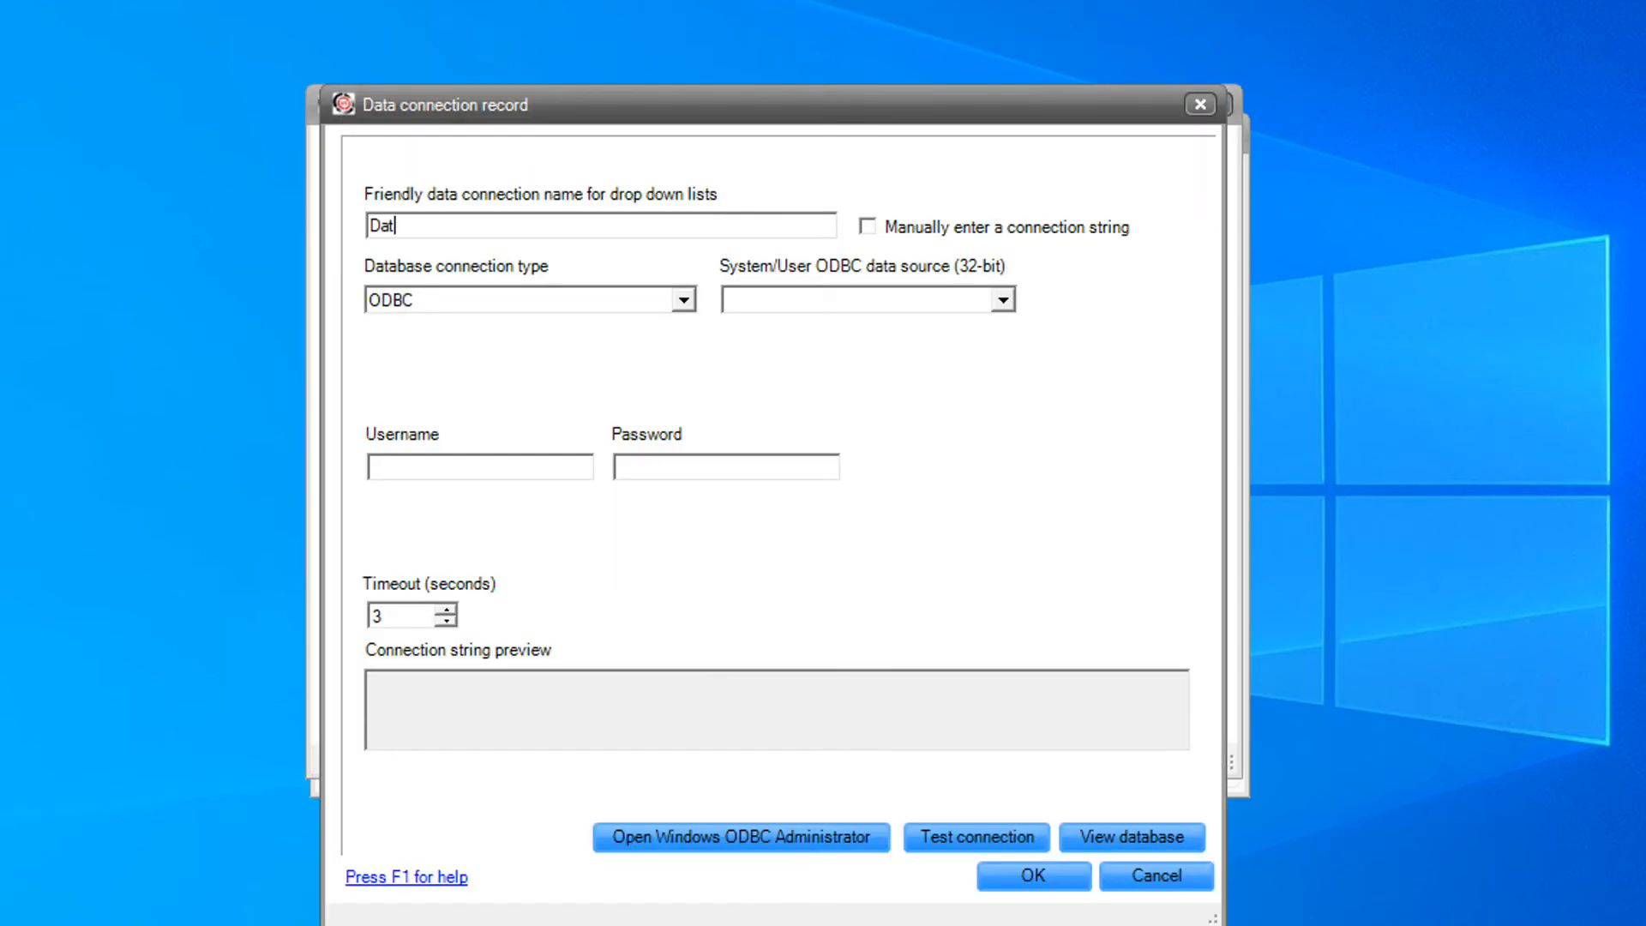
pyautogui.write('abaseCSV')
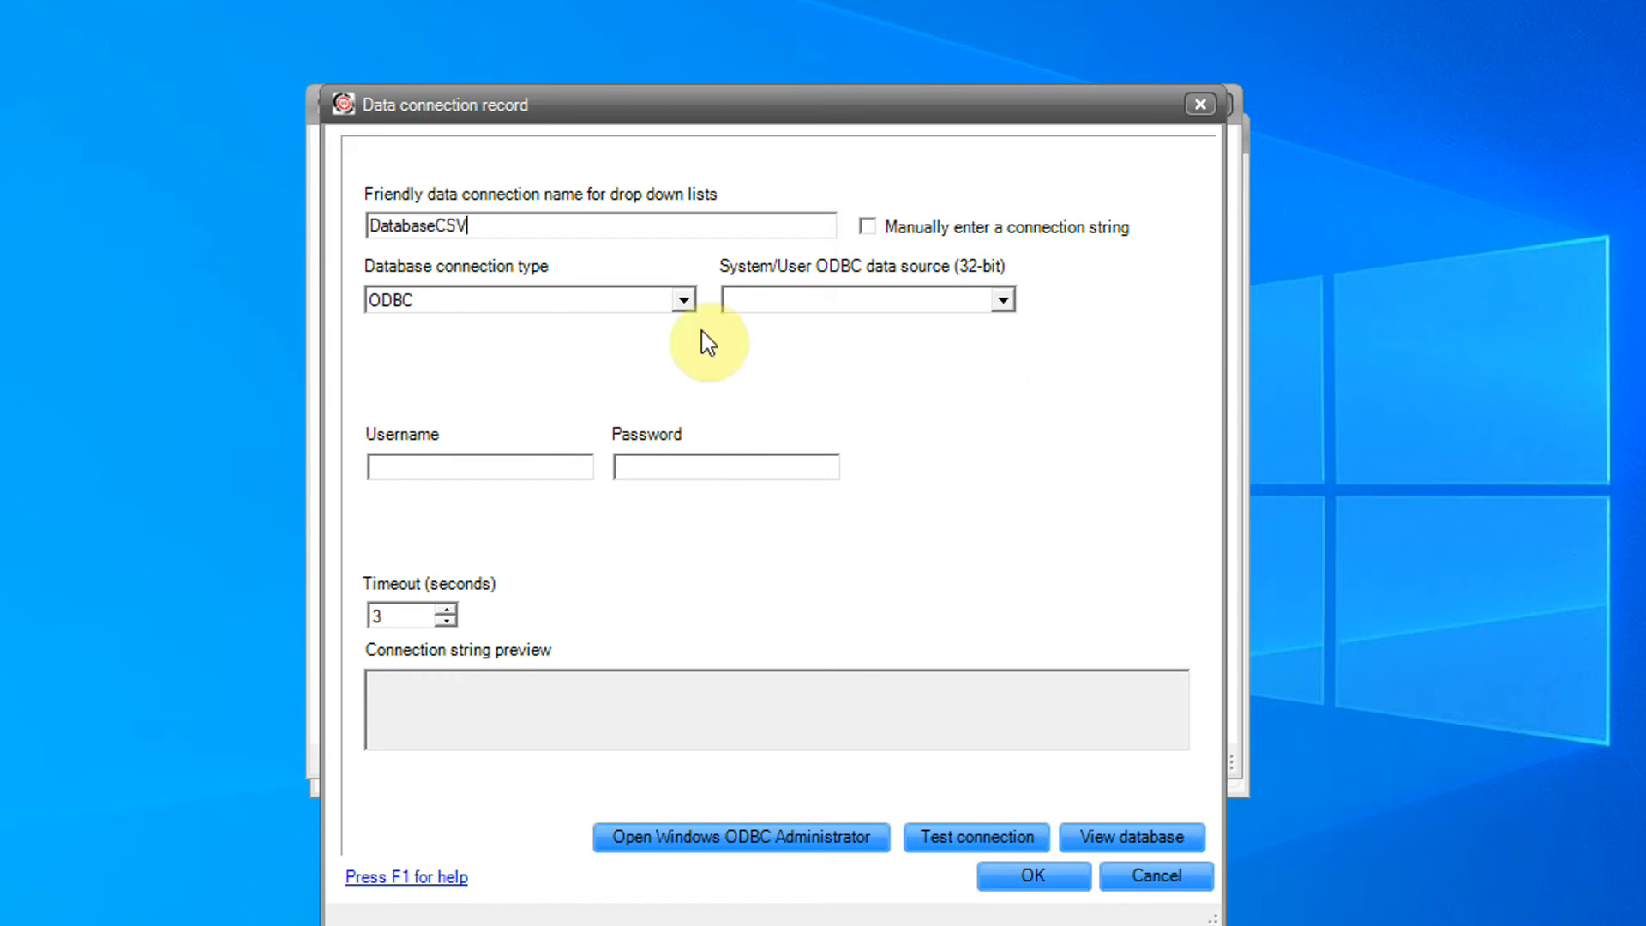
pyautogui.click(683, 301)
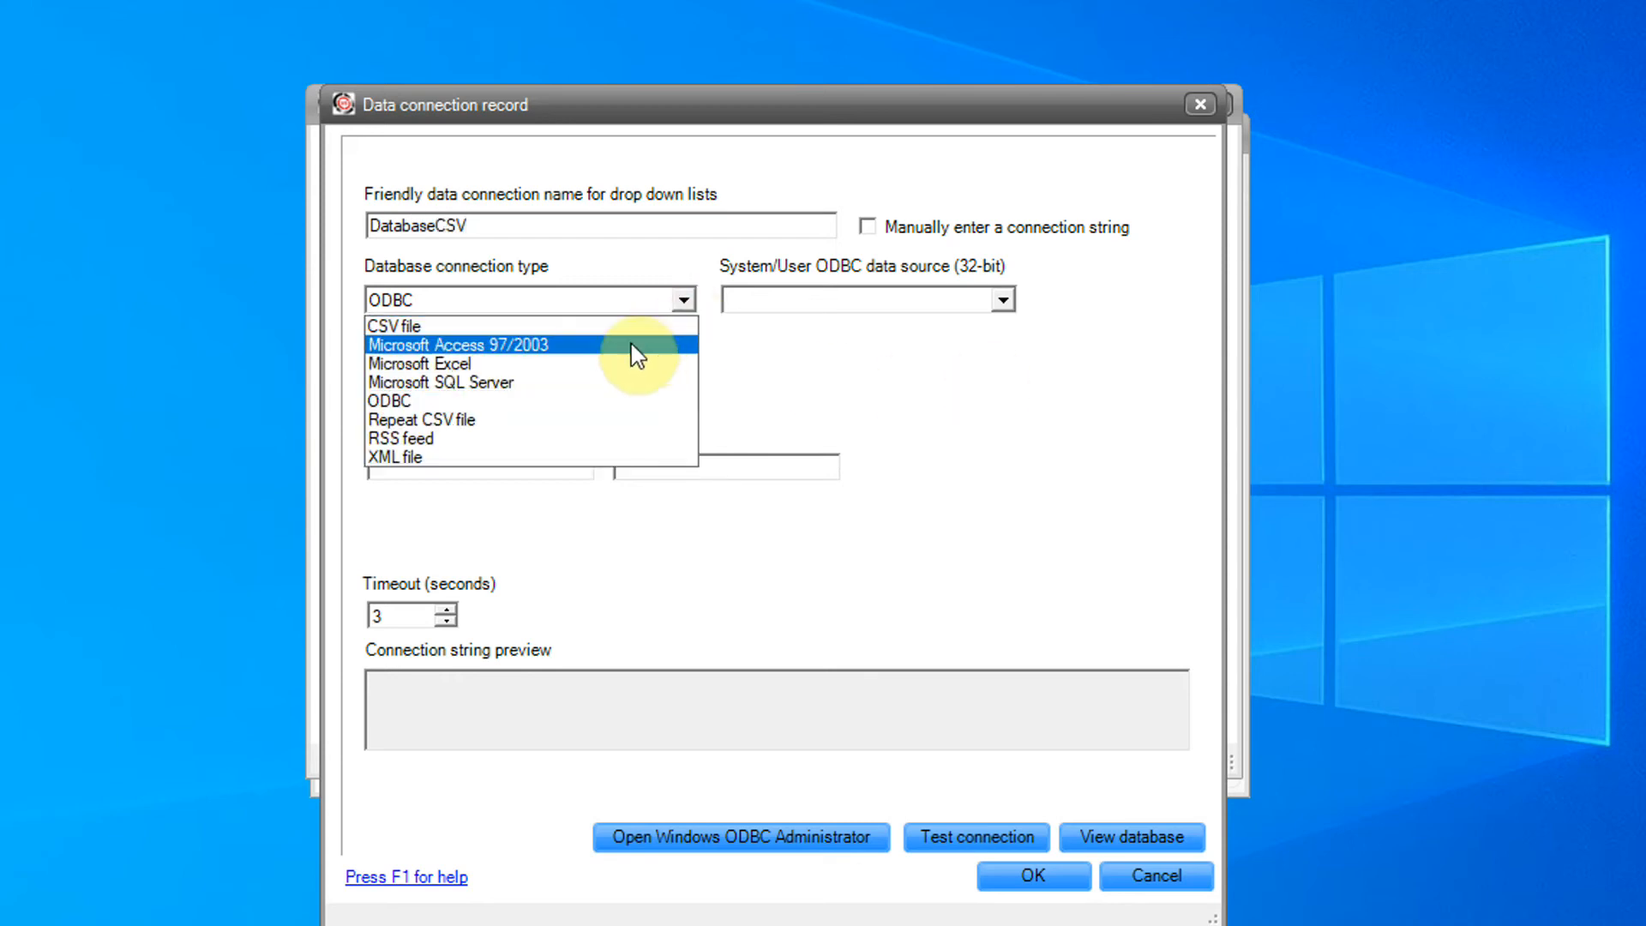
pyautogui.click(550, 330)
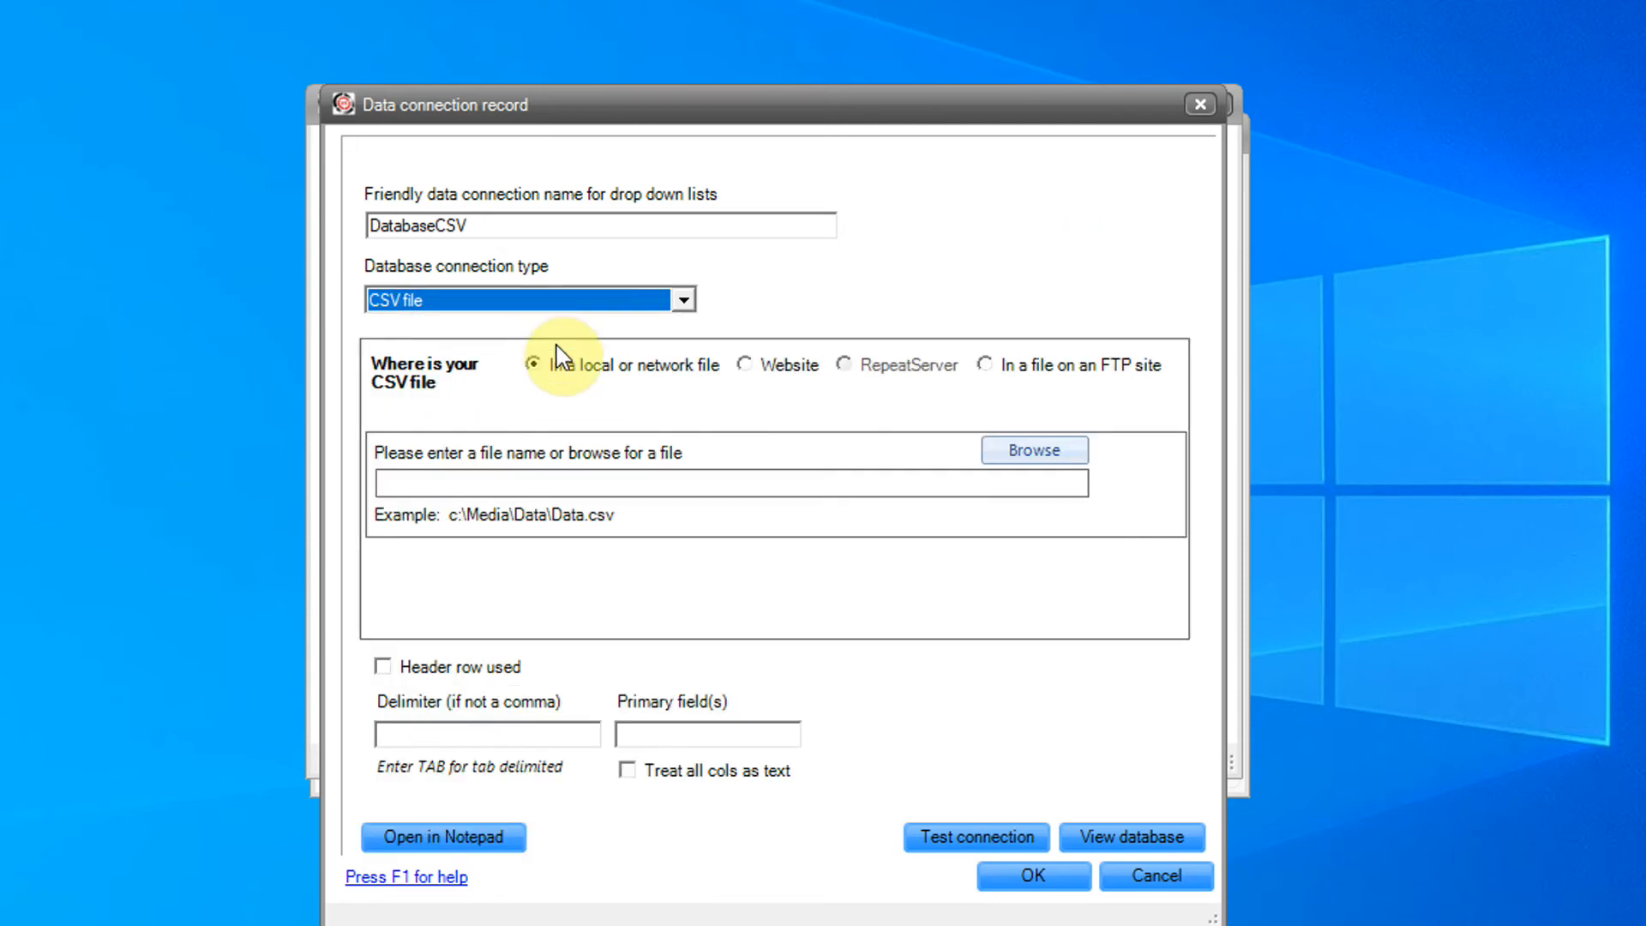
# Set the connection's source to the local file C:\SampleDataBase\DatabaseCSV.csv and save the connection record
pyautogui.click(1046, 461)
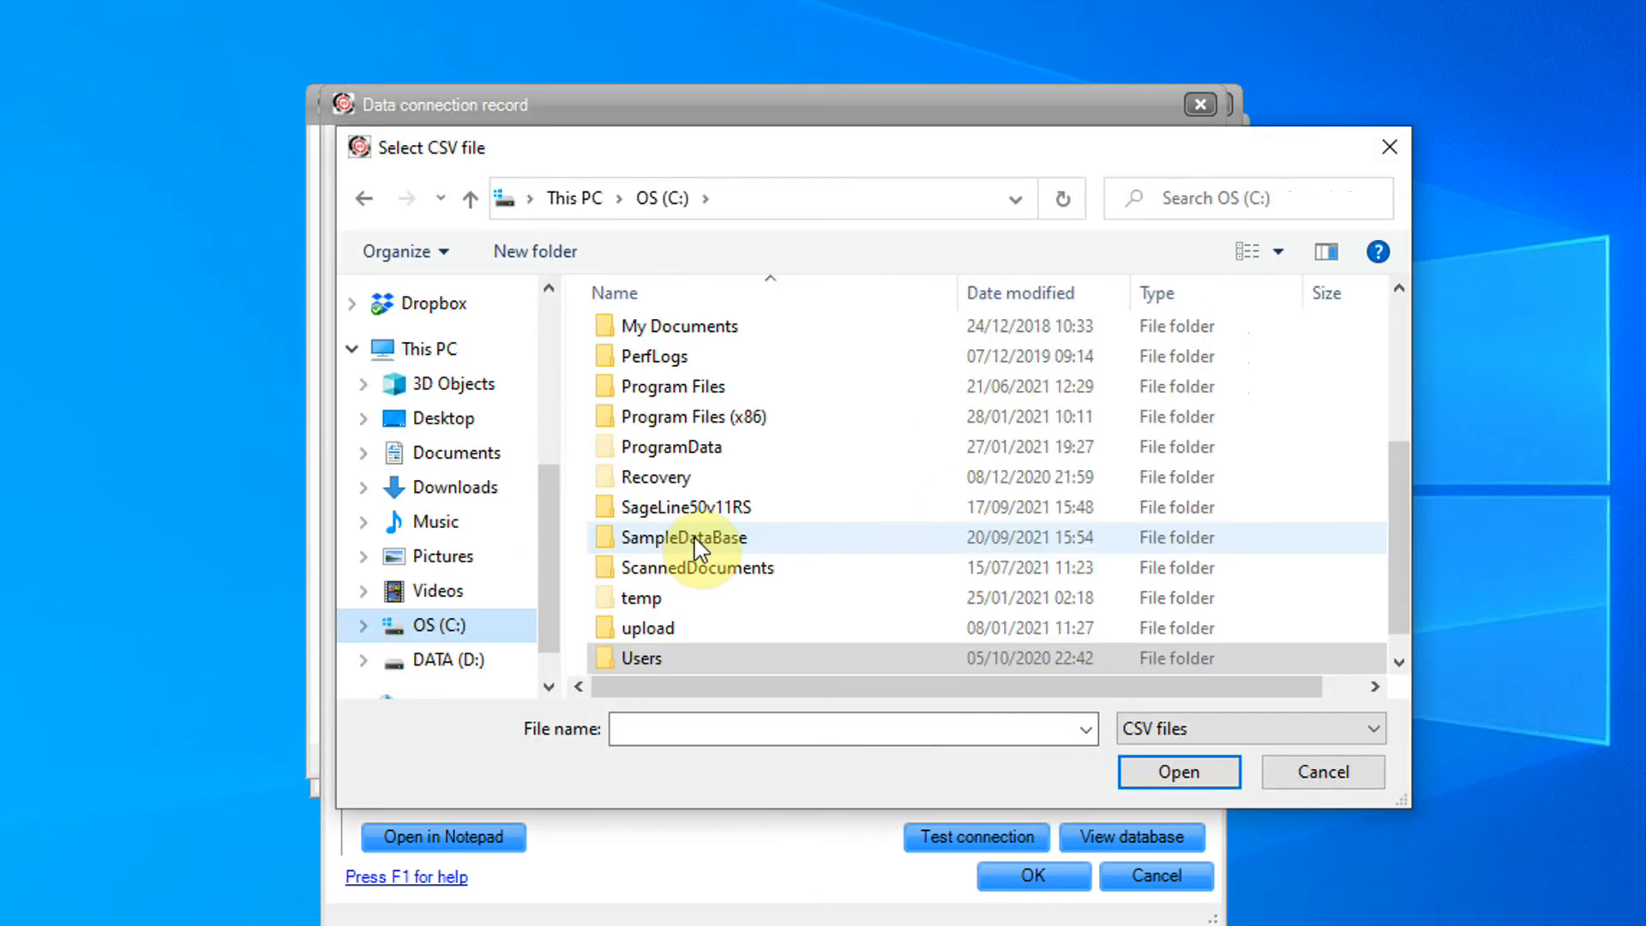
pyautogui.doubleClick(696, 540)
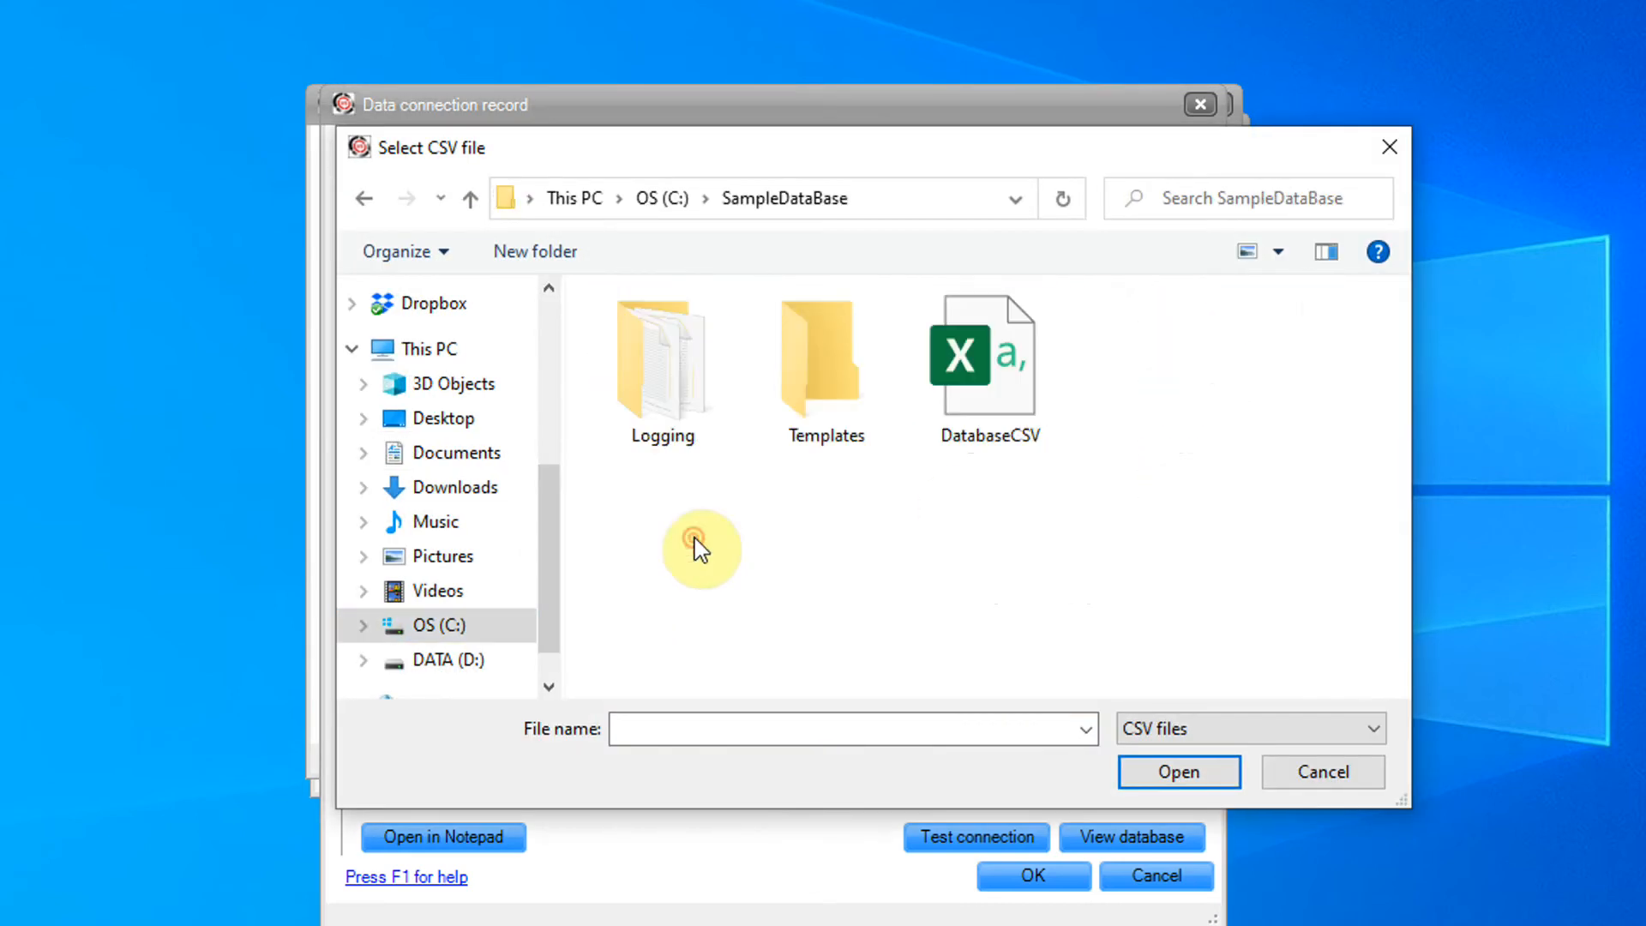
pyautogui.click(984, 378)
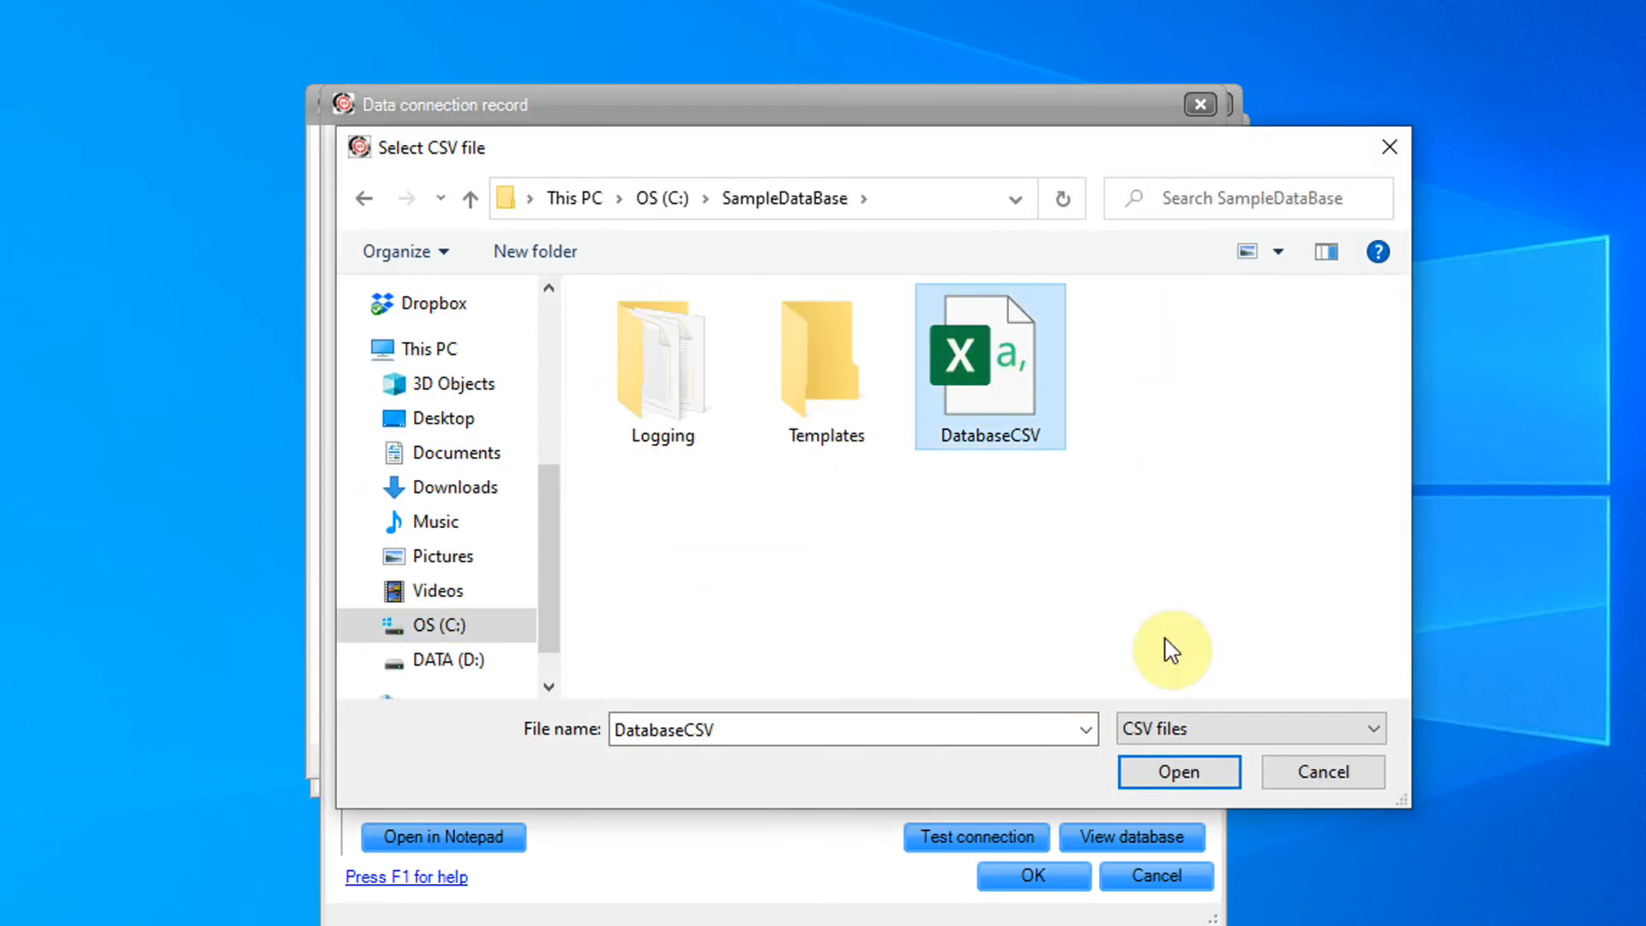
pyautogui.click(1195, 776)
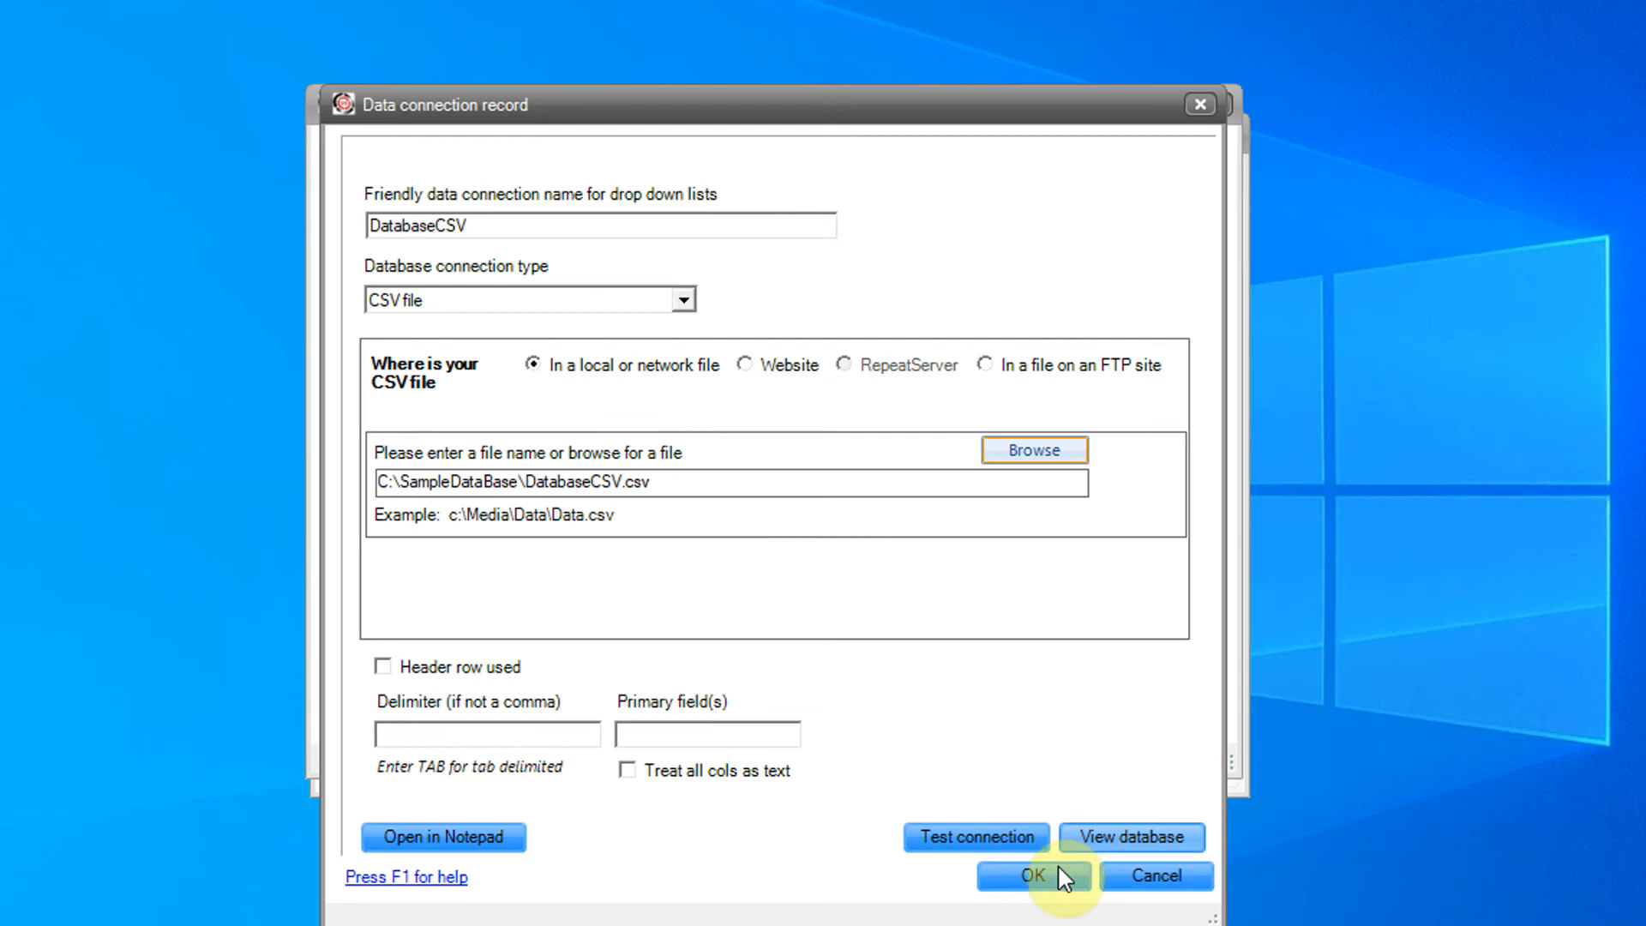
pyautogui.click(1051, 875)
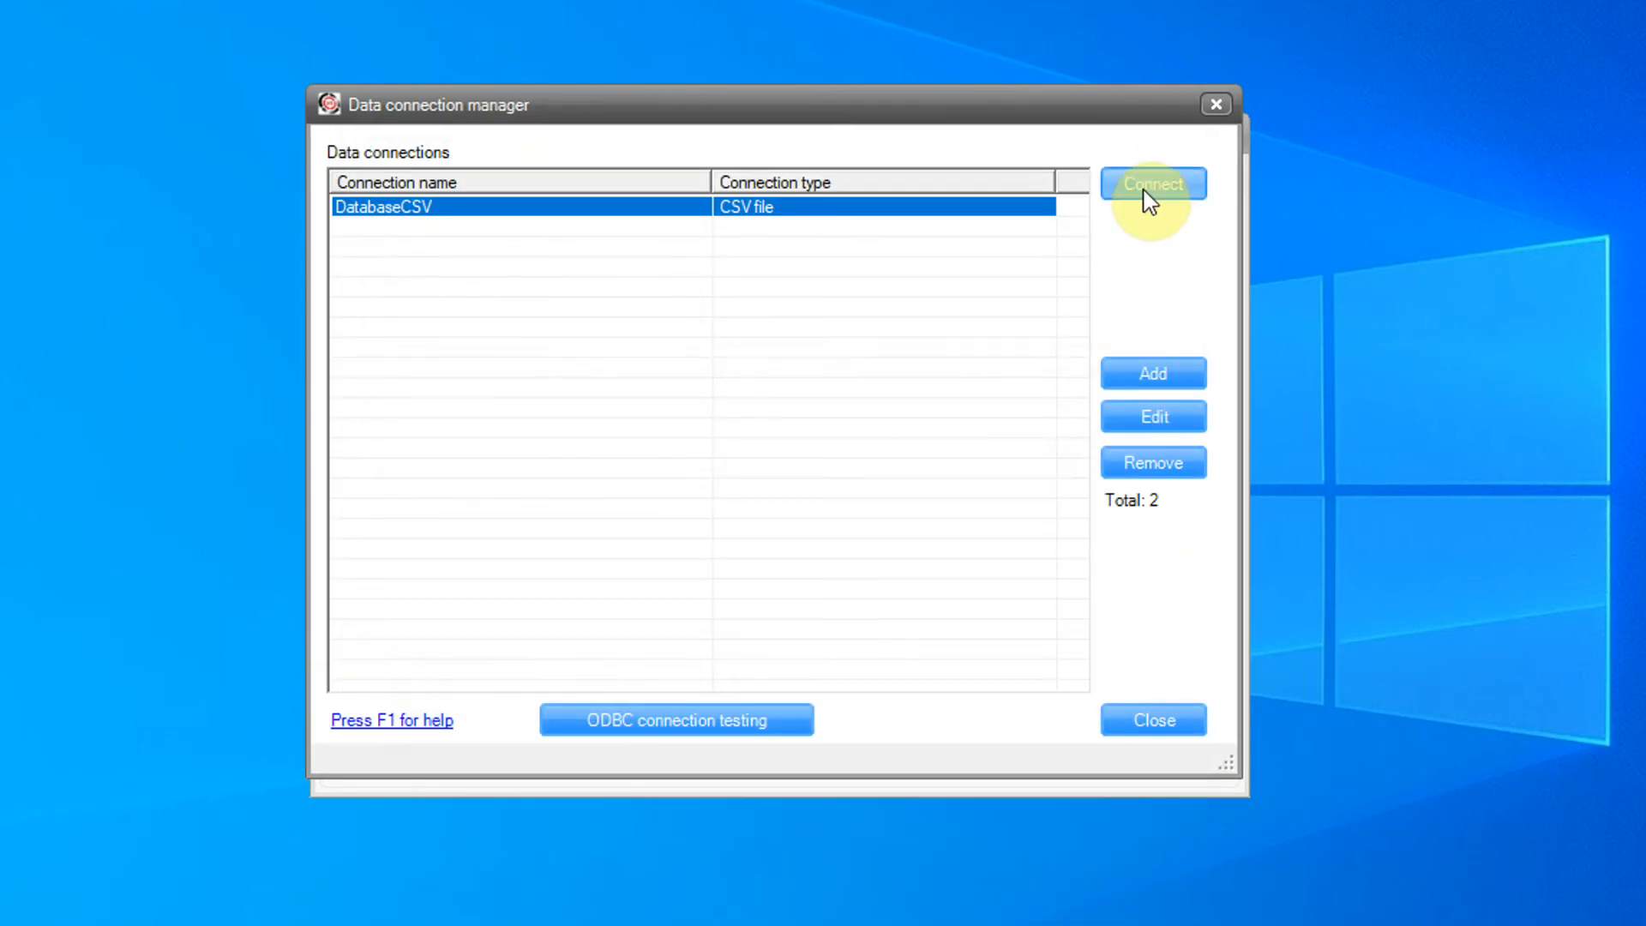
# Connect to DatabaseCSV, preview its table data, and close the viewer and the connection manager
pyautogui.click(1149, 201)
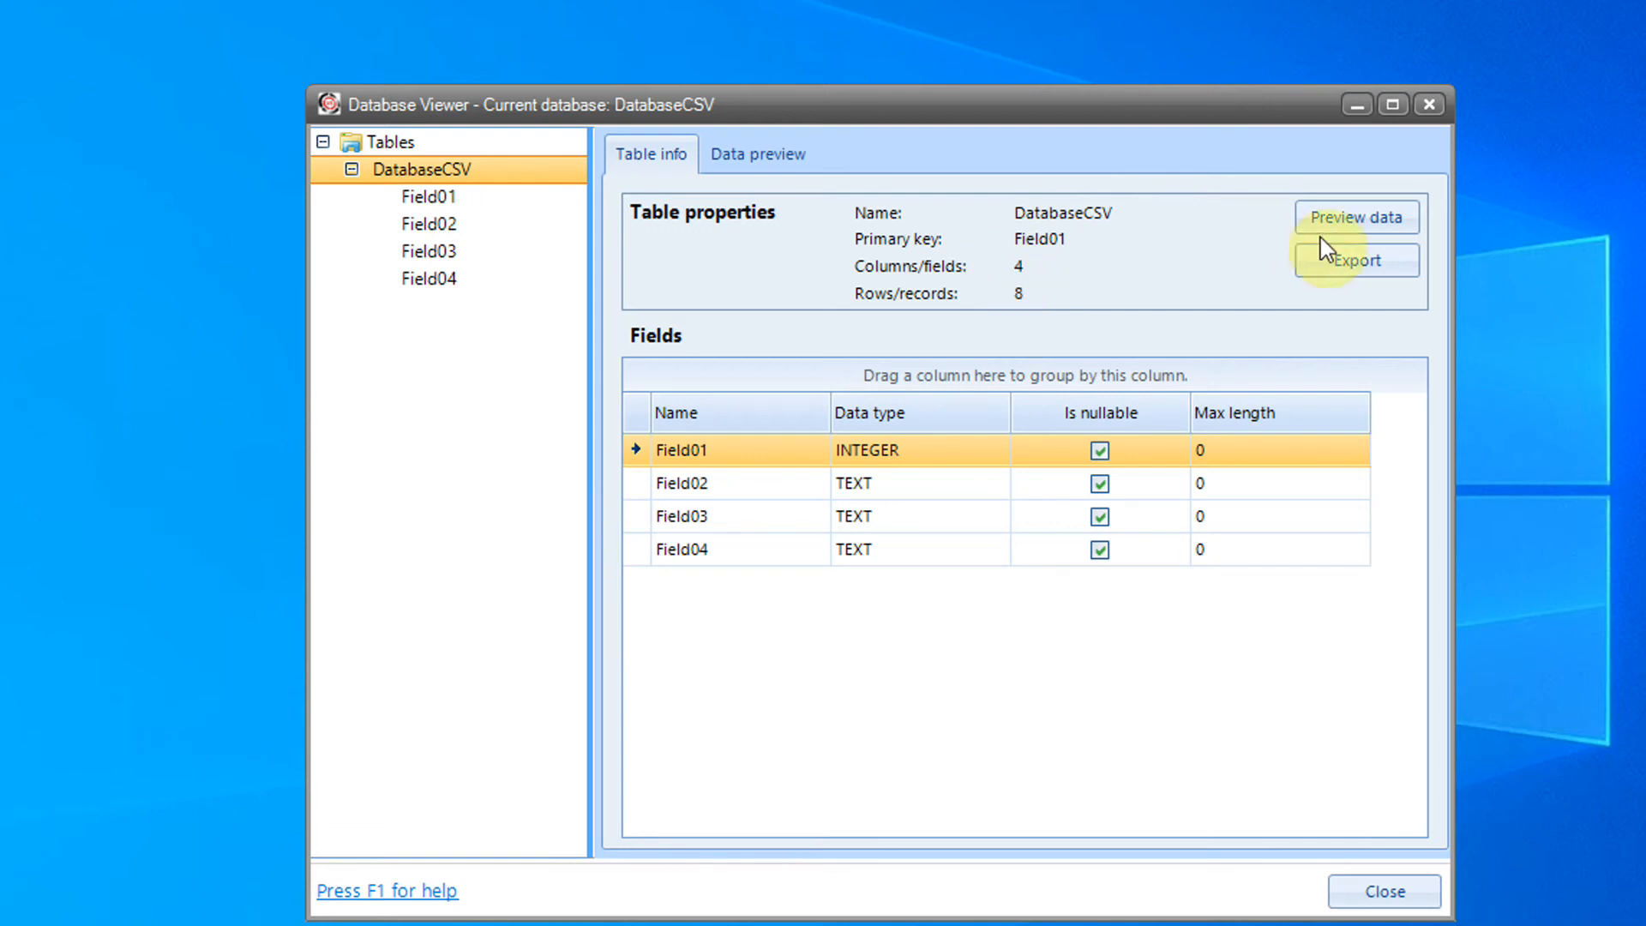
pyautogui.click(1378, 220)
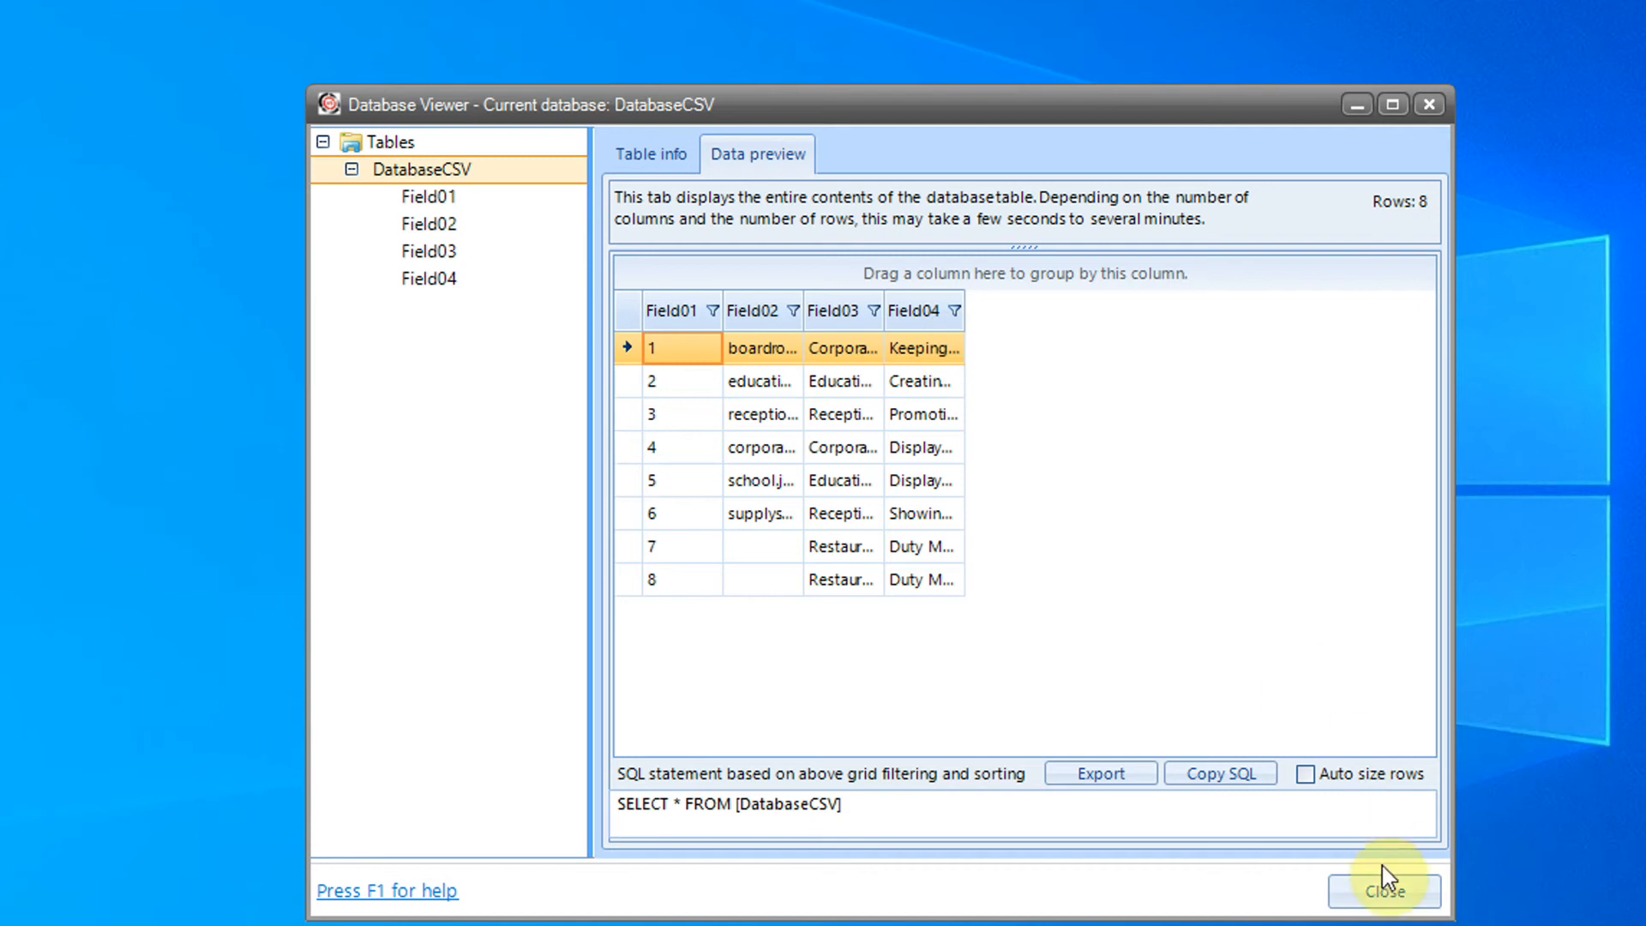
pyautogui.click(1386, 892)
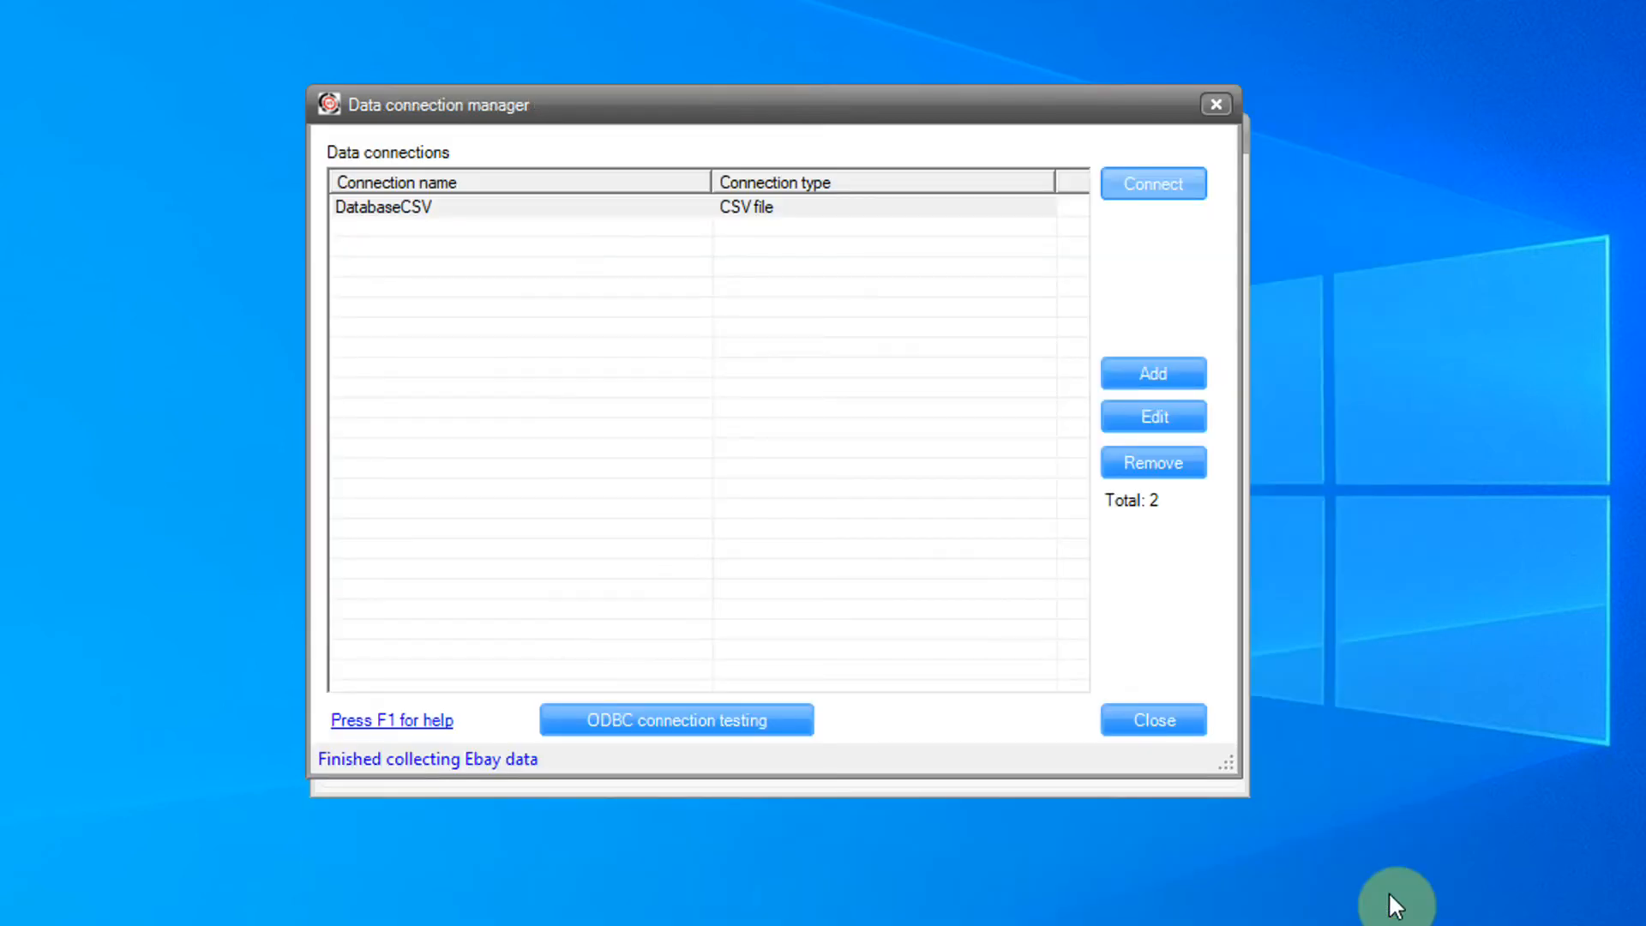
pyautogui.click(1189, 725)
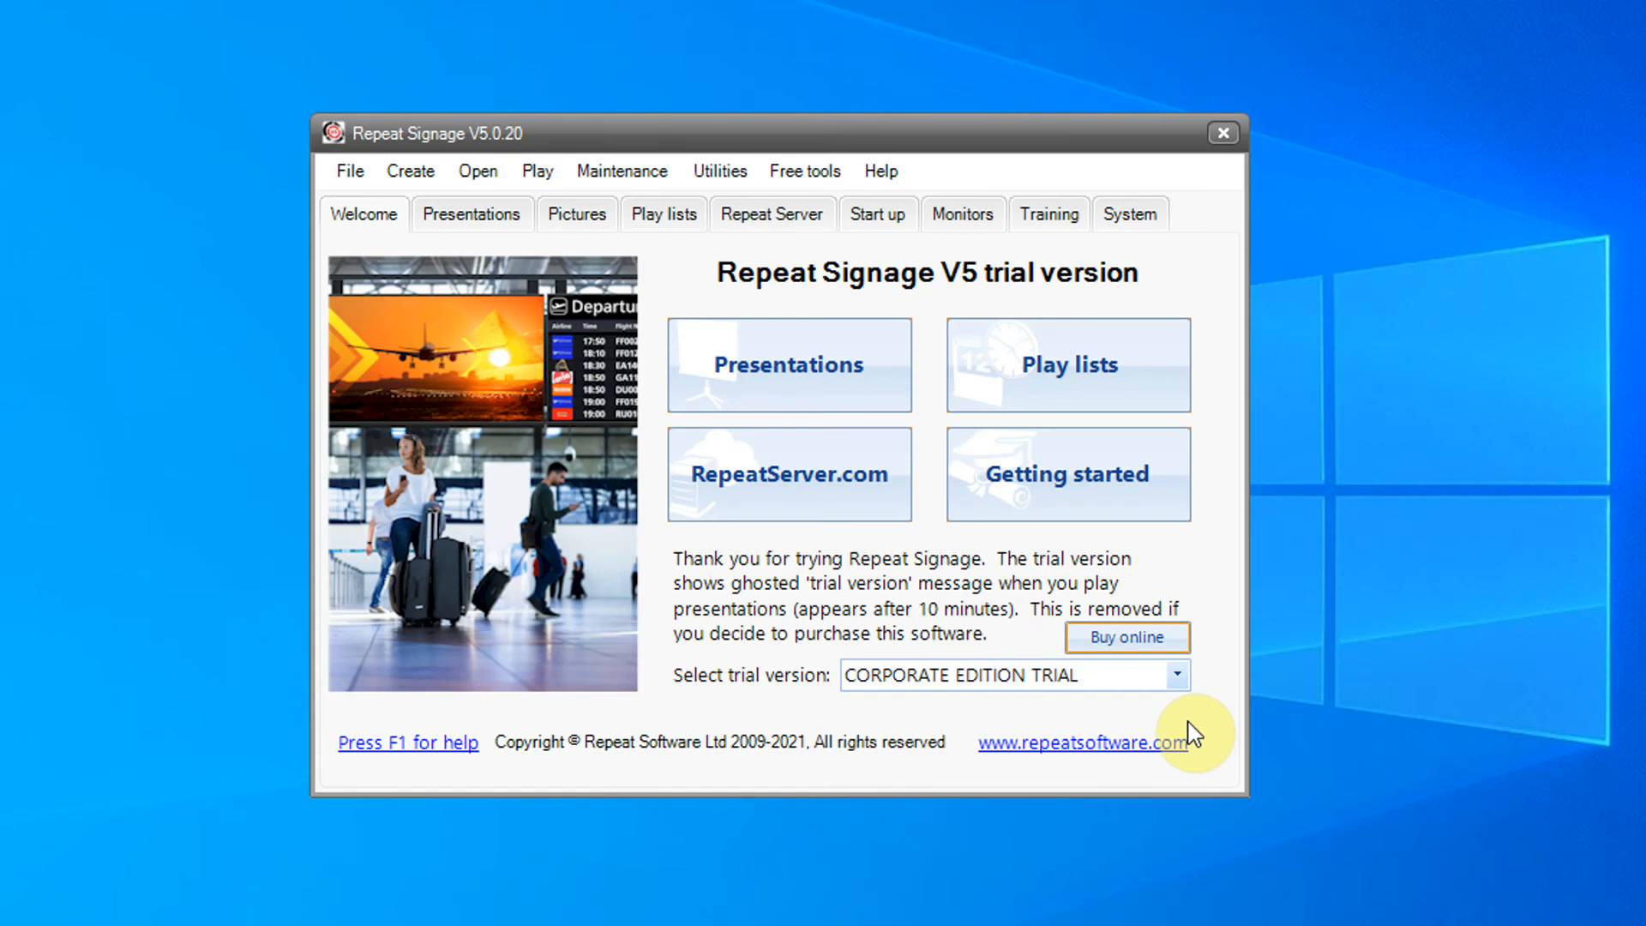
# Start creating a new presentation
pyautogui.click(849, 399)
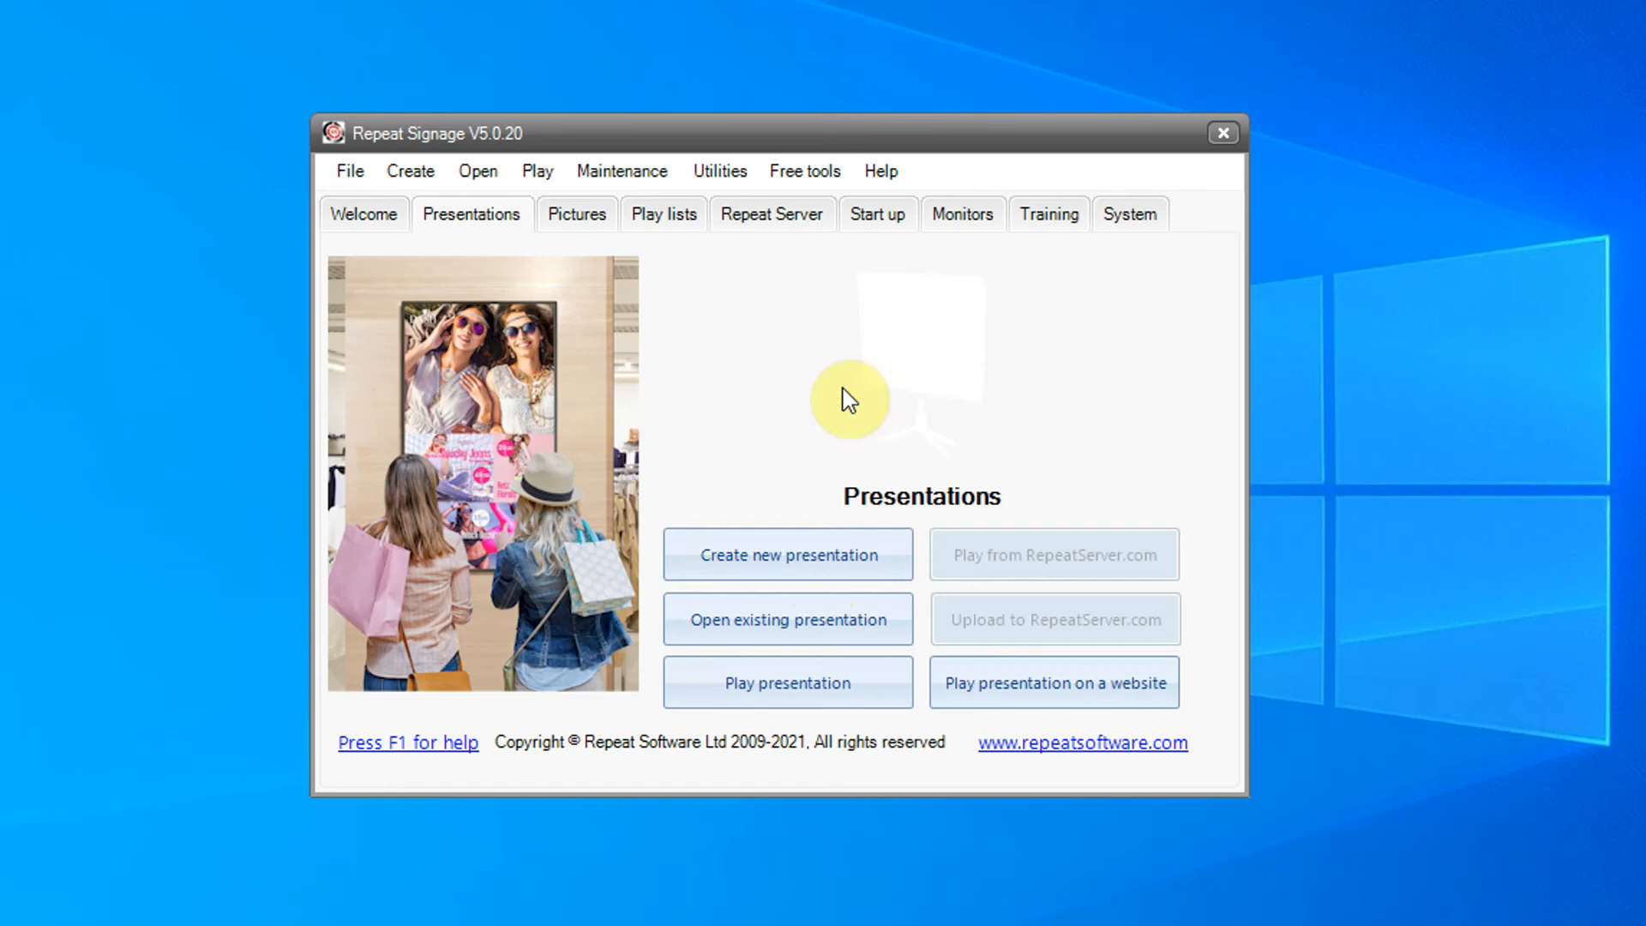
pyautogui.click(819, 575)
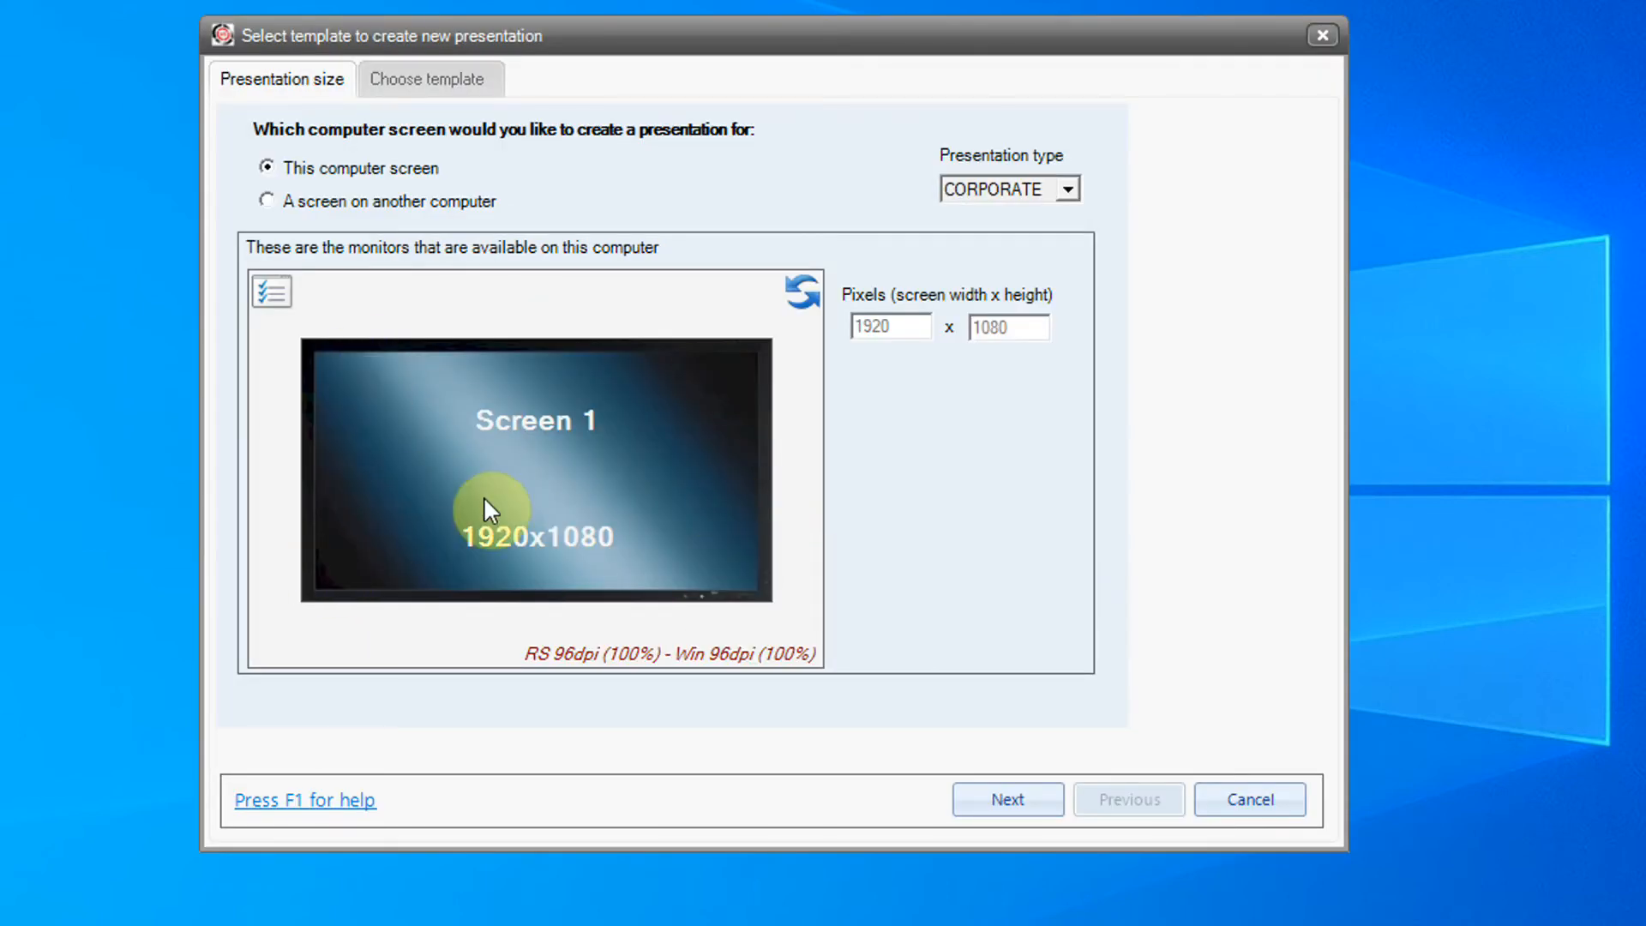
pyautogui.click(309, 203)
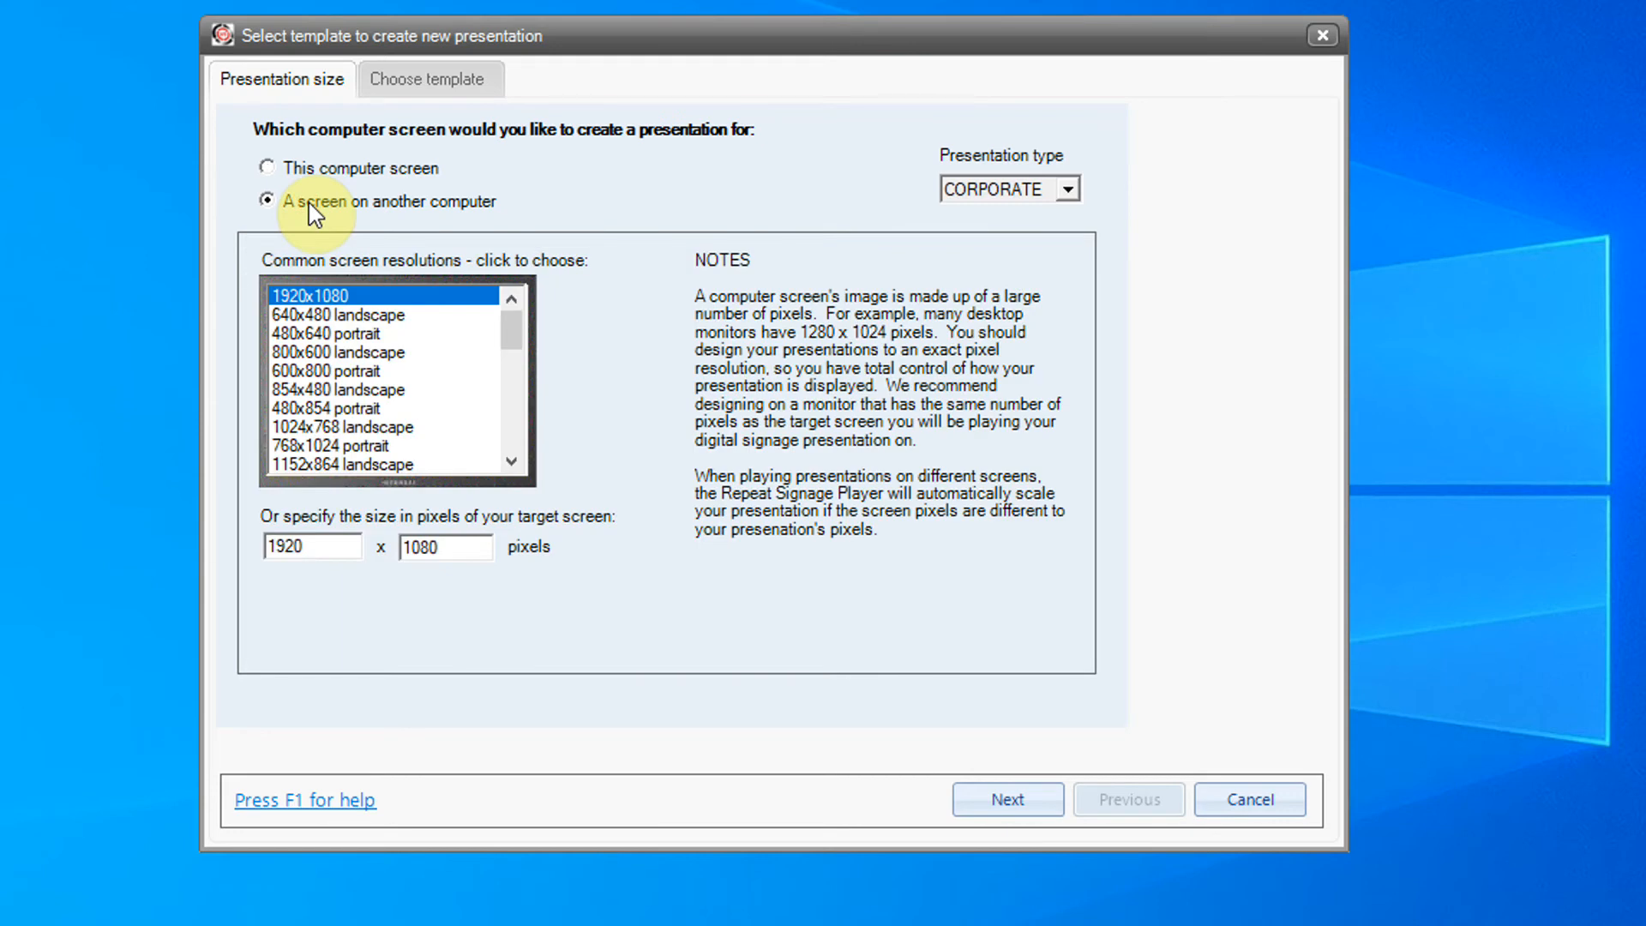
pyautogui.moveTo(512, 330); pyautogui.dragTo(513, 450)
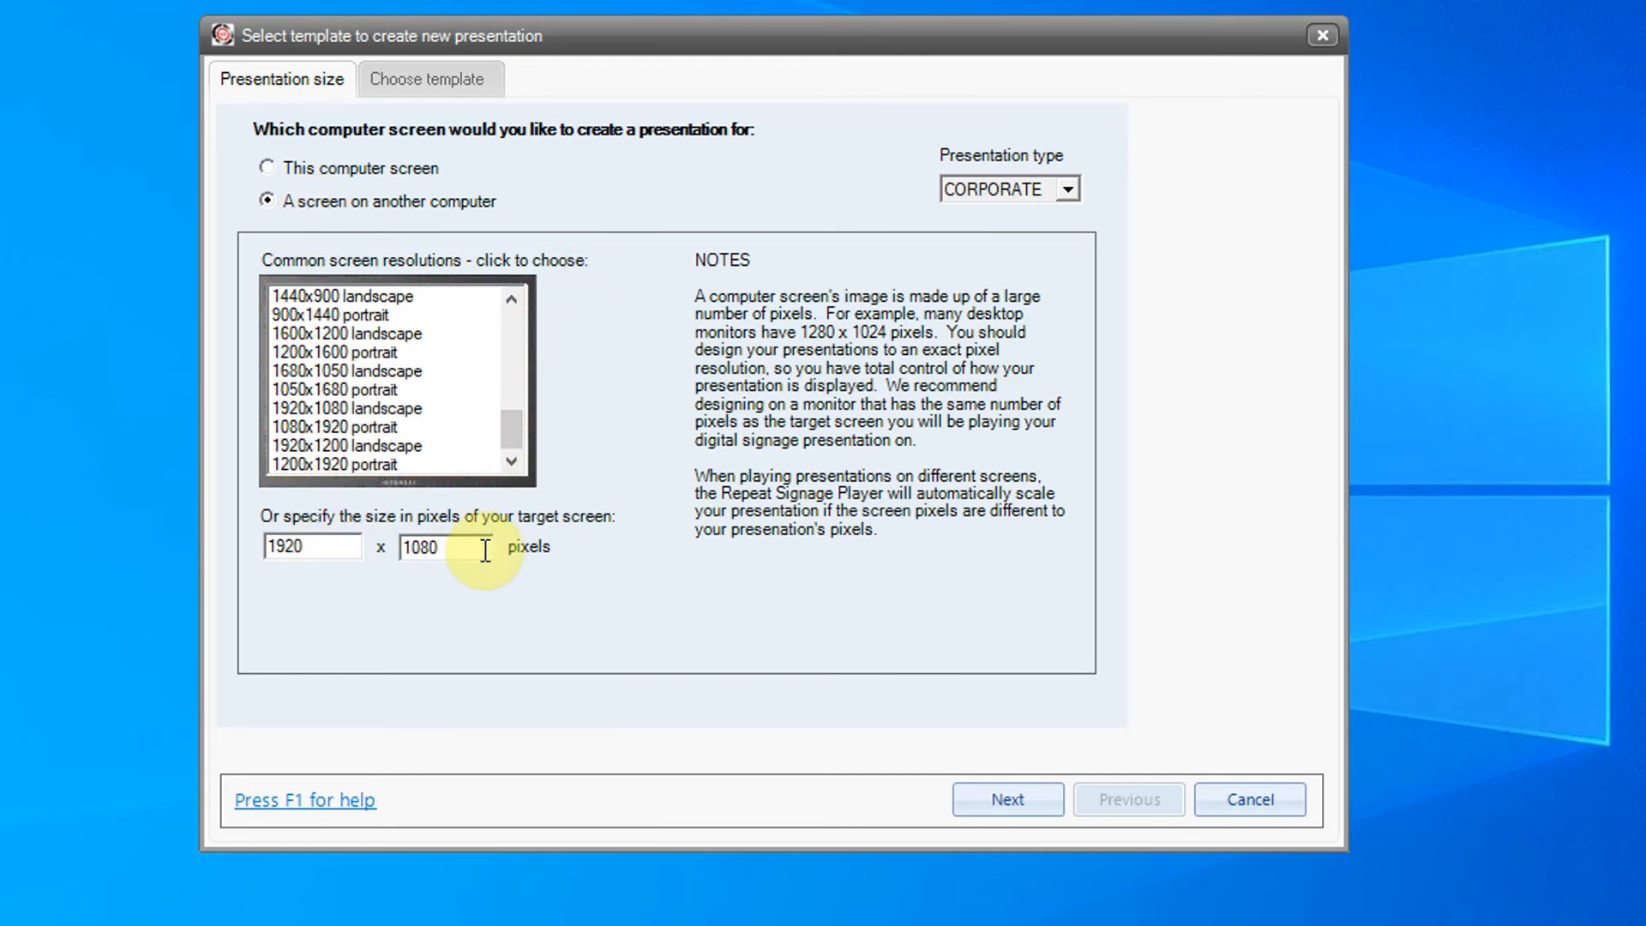
pyautogui.click(333, 169)
# Create the presentation from the Restaurant01-16to9 template in the Restaurants bars hotels category, keeping this computer screen as the target
pyautogui.click(1010, 801)
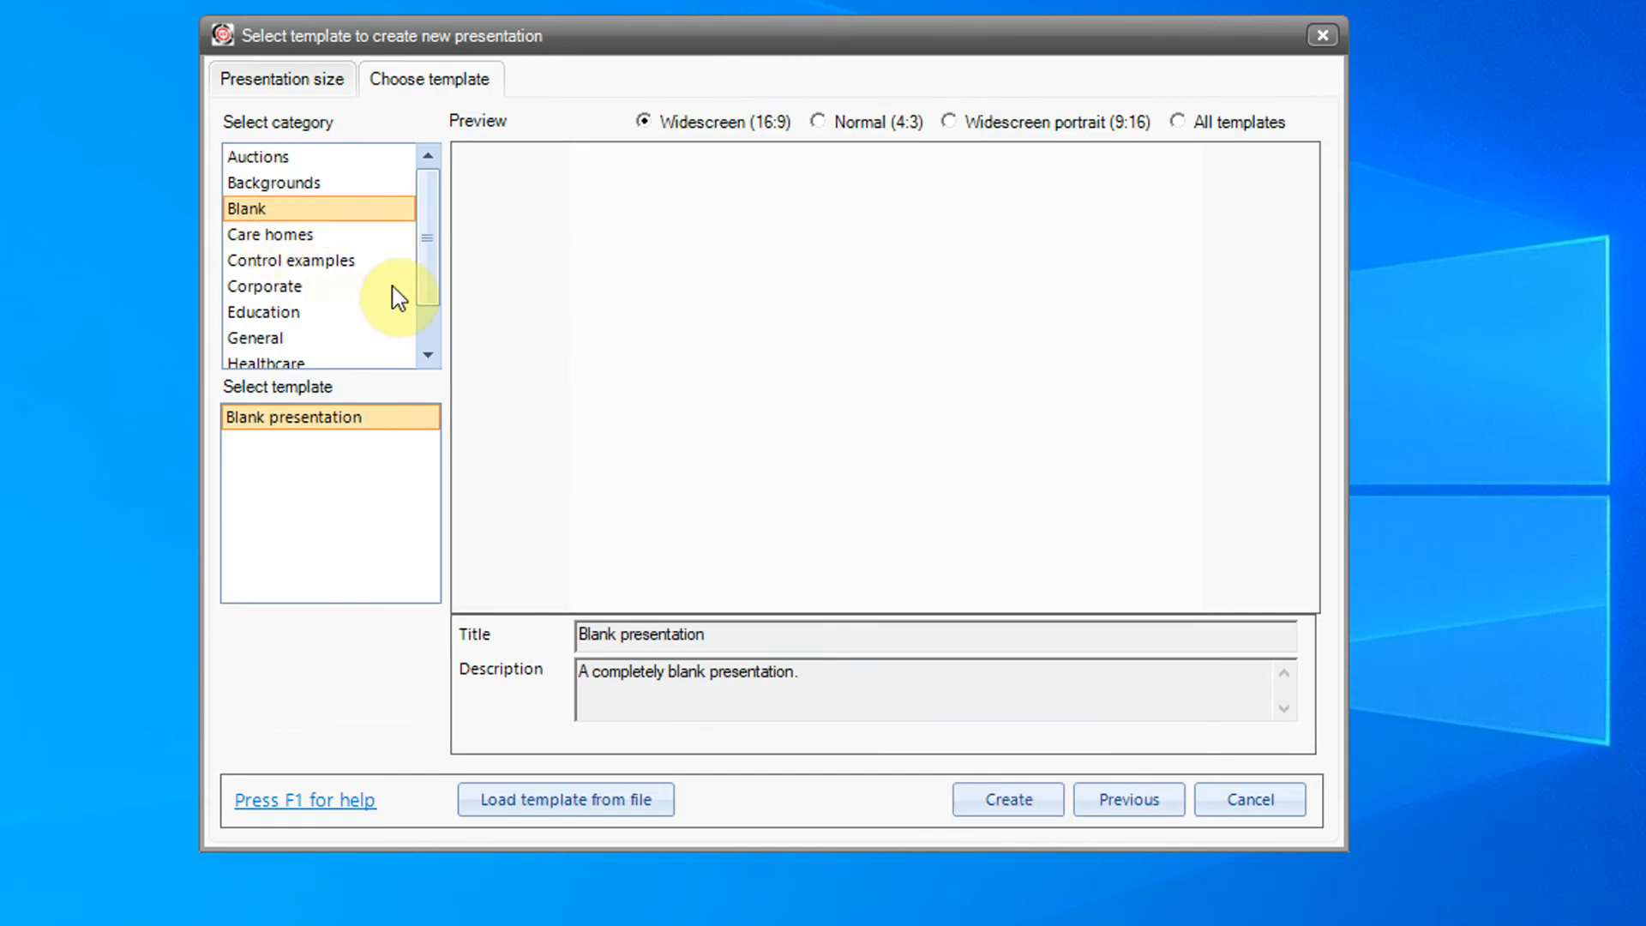
pyautogui.scroll(-1, 438, 336)
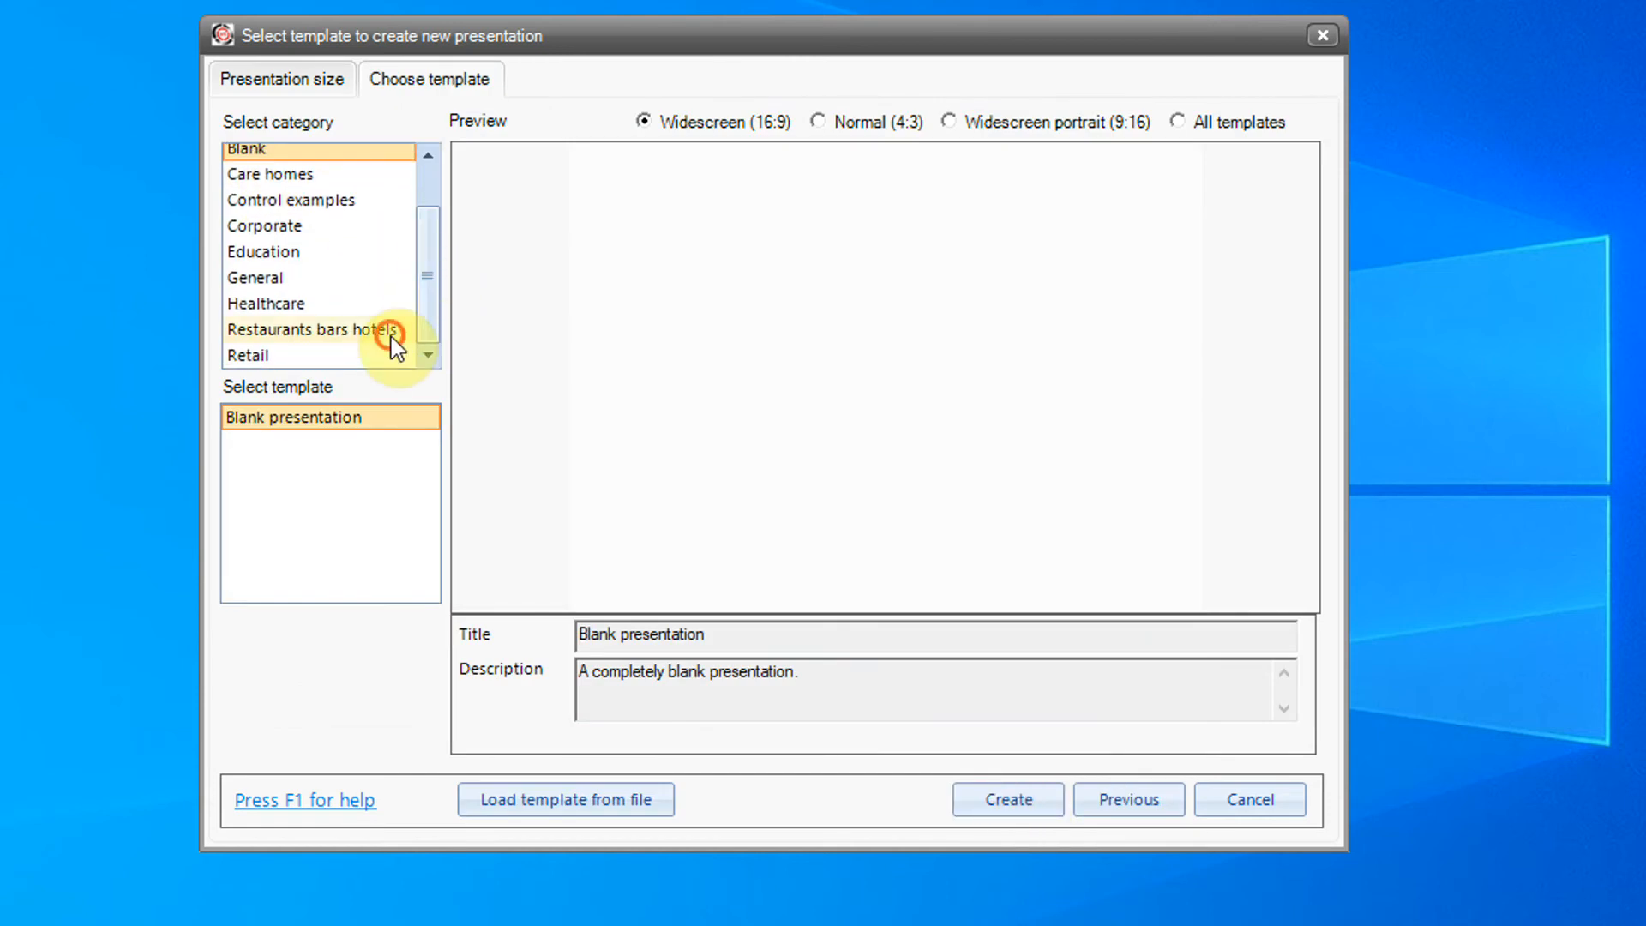
pyautogui.click(393, 331)
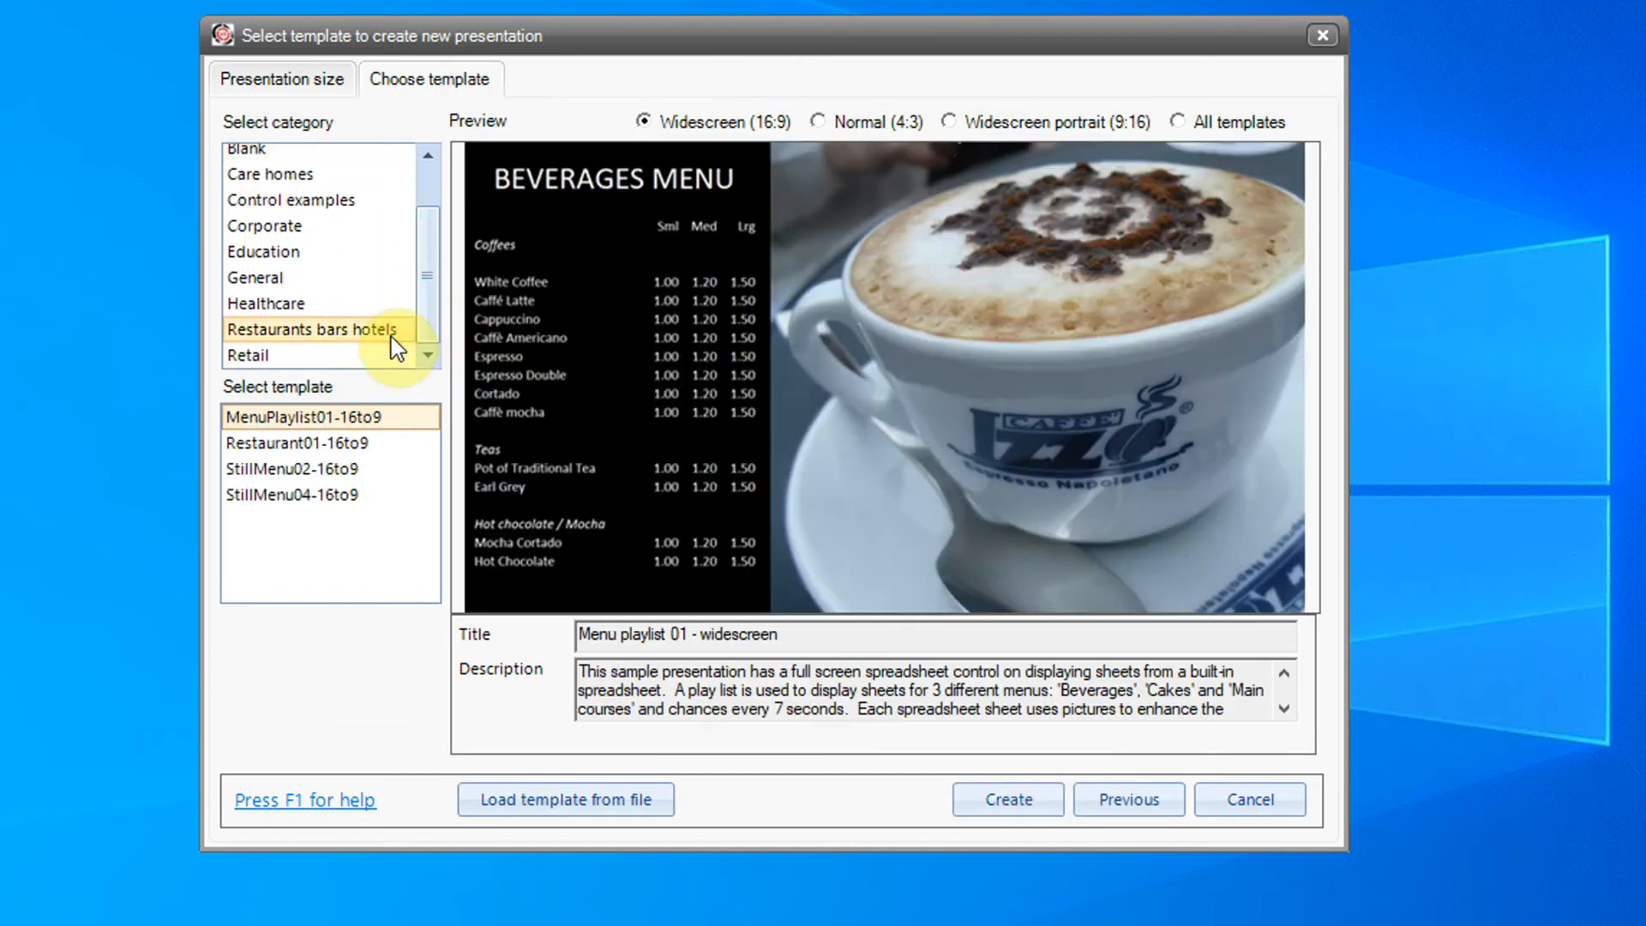
pyautogui.click(320, 473)
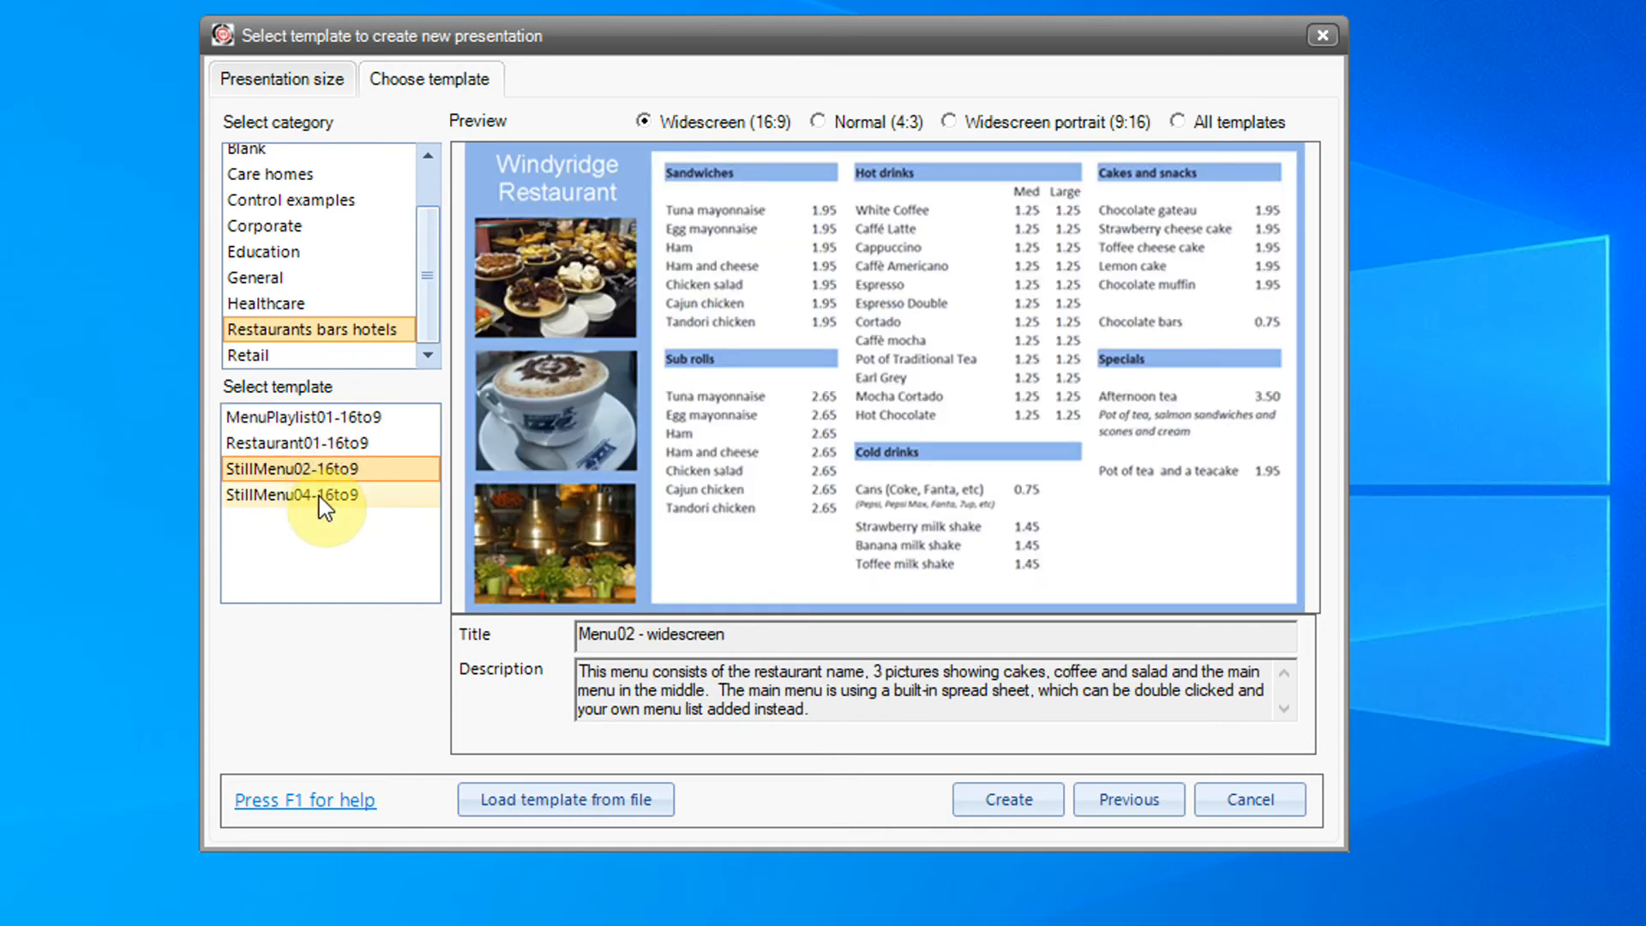
pyautogui.click(323, 497)
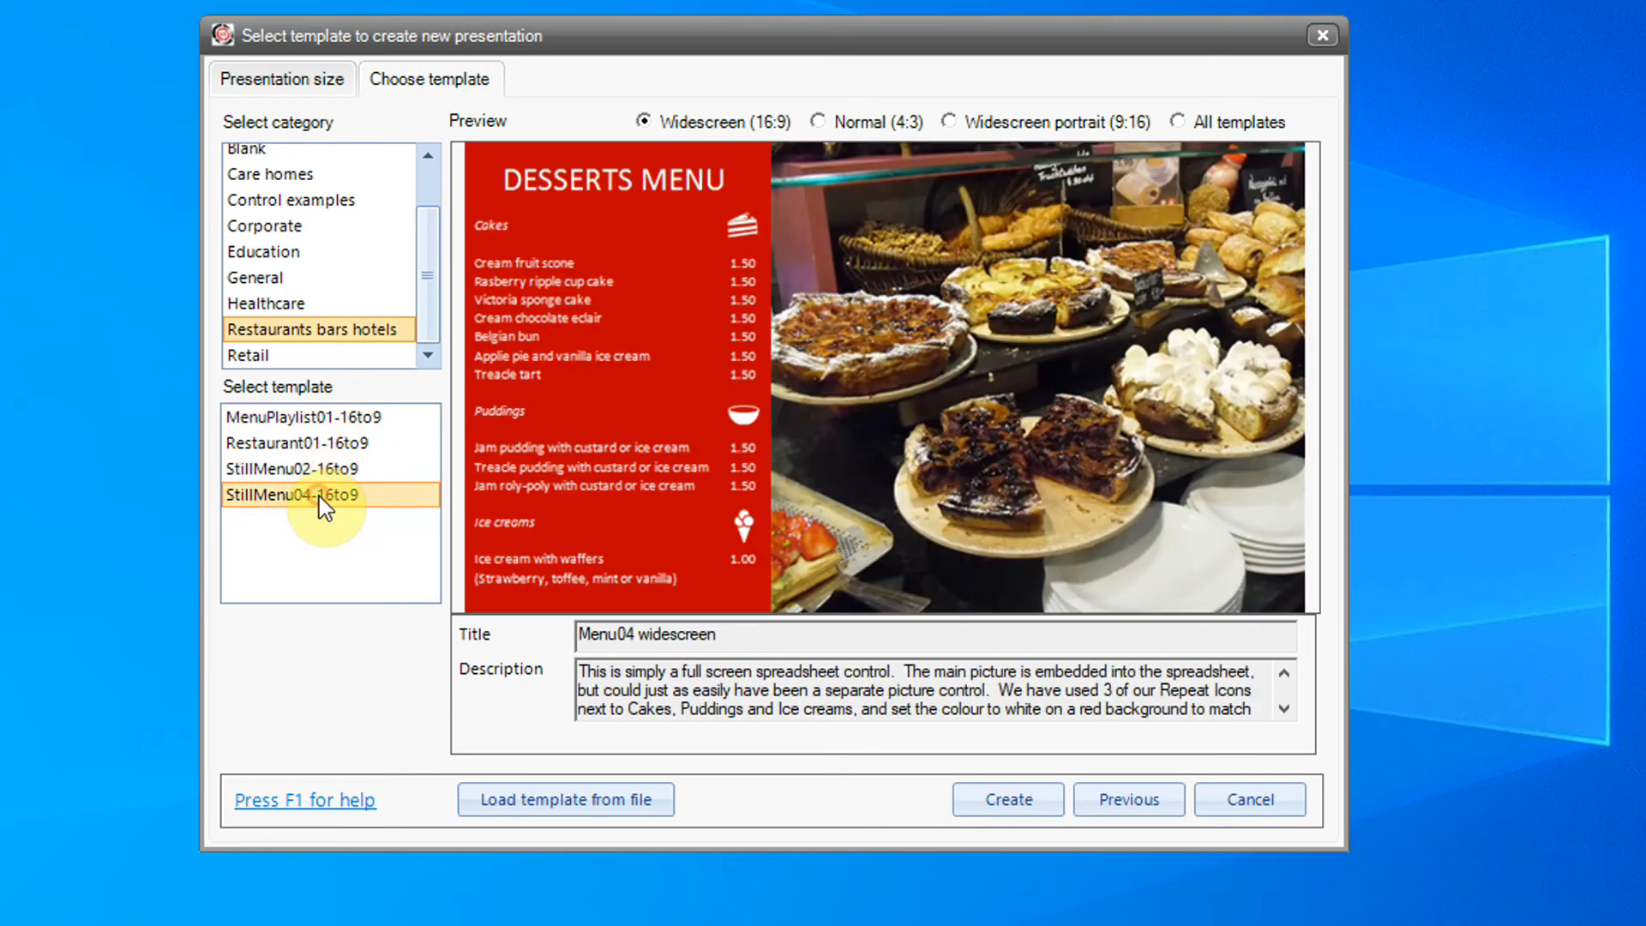
pyautogui.click(301, 454)
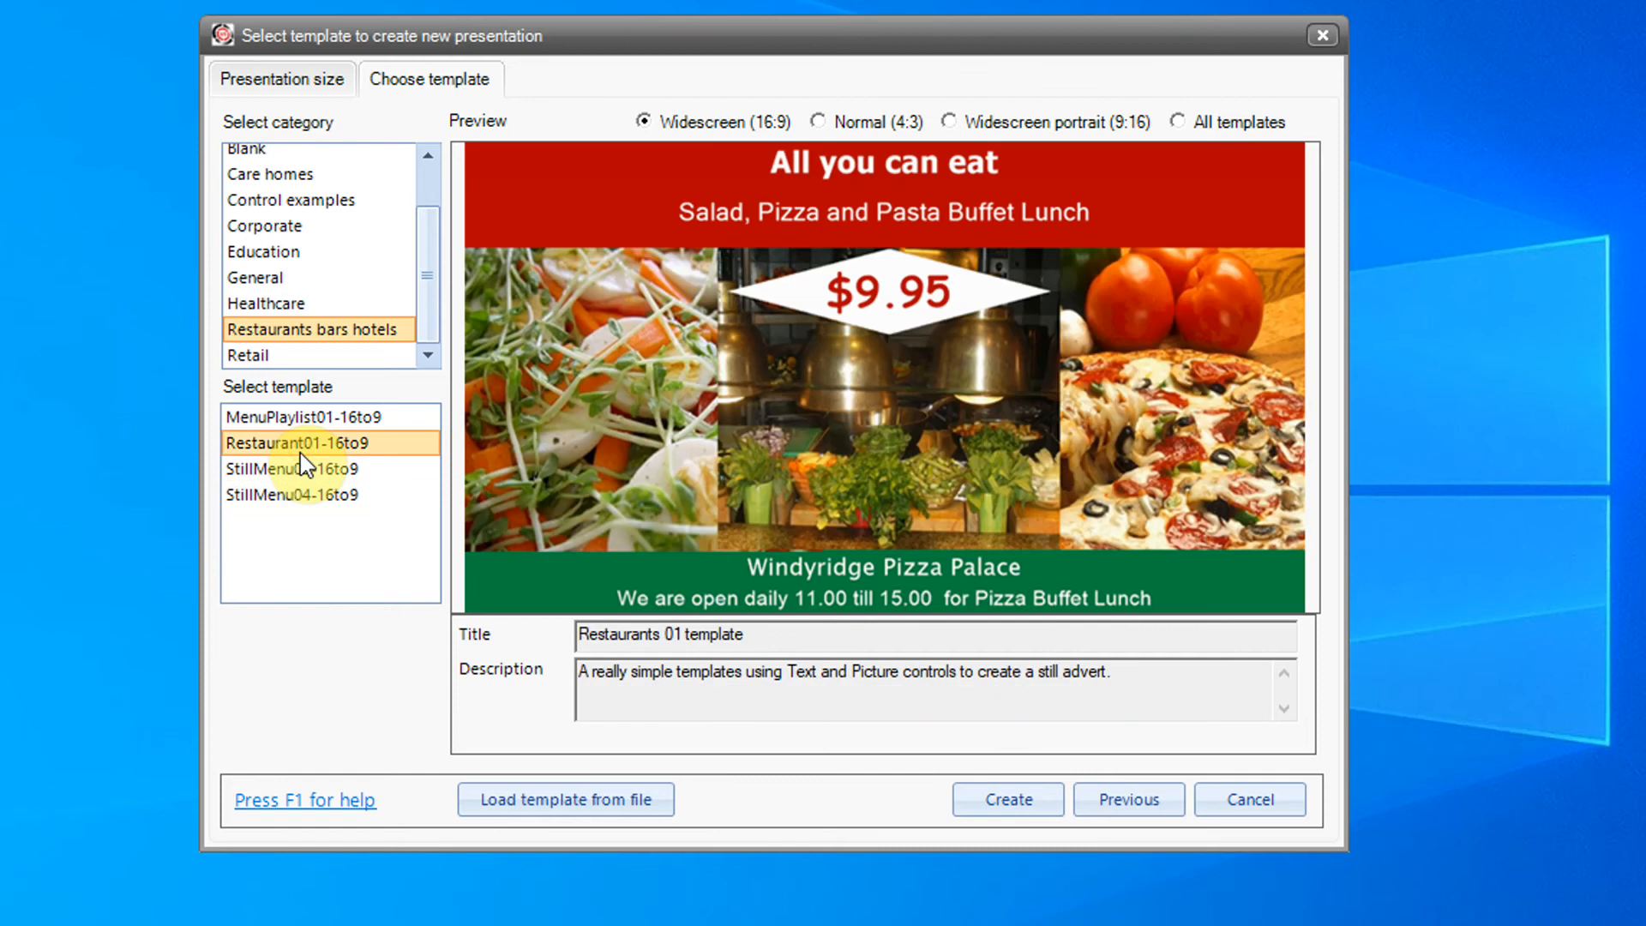
pyautogui.click(1013, 798)
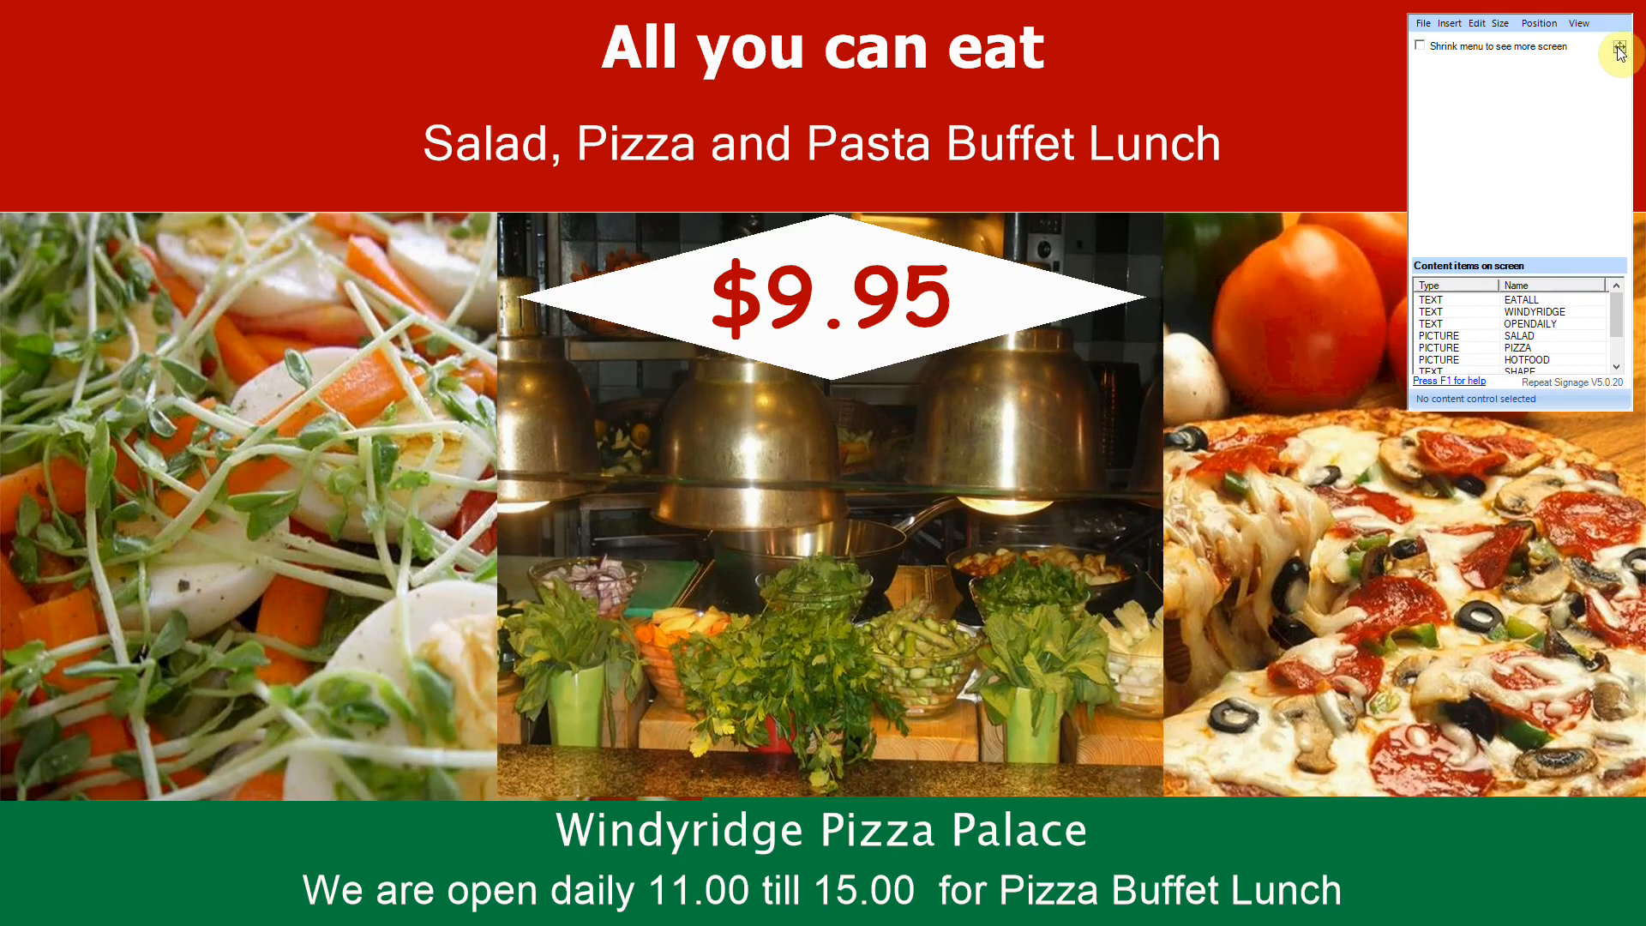
# Start inserting a single-line text label and set its text source to a database
pyautogui.moveTo(1601, 48); pyautogui.dragTo(1429, 140)
pyautogui.click(1276, 124)
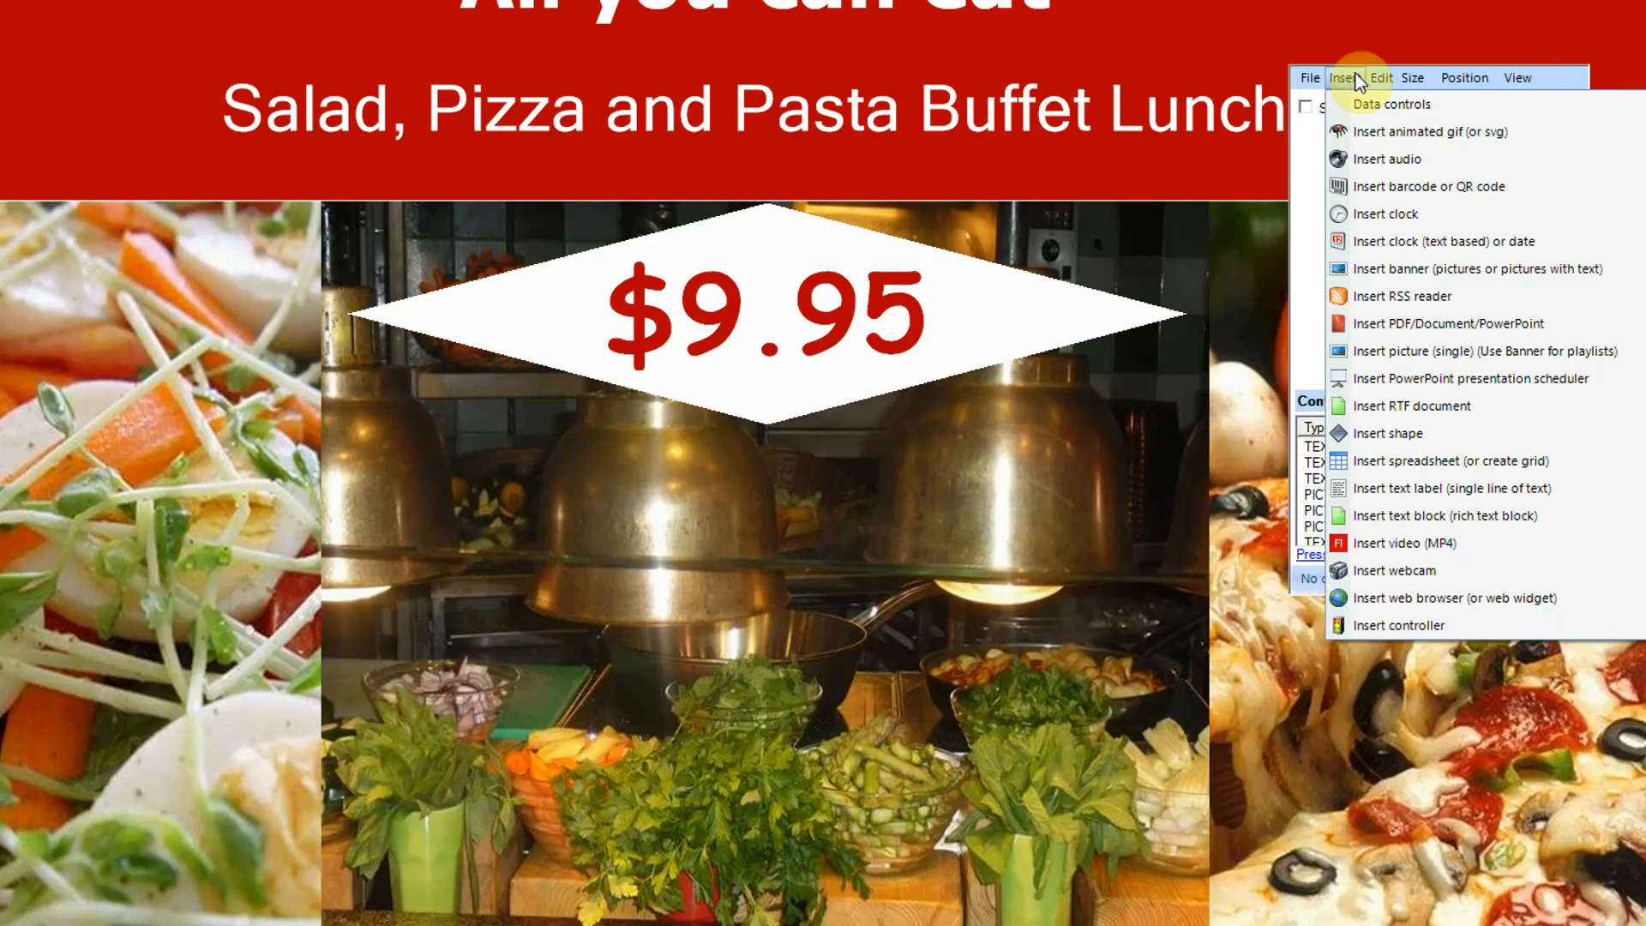
pyautogui.click(1427, 492)
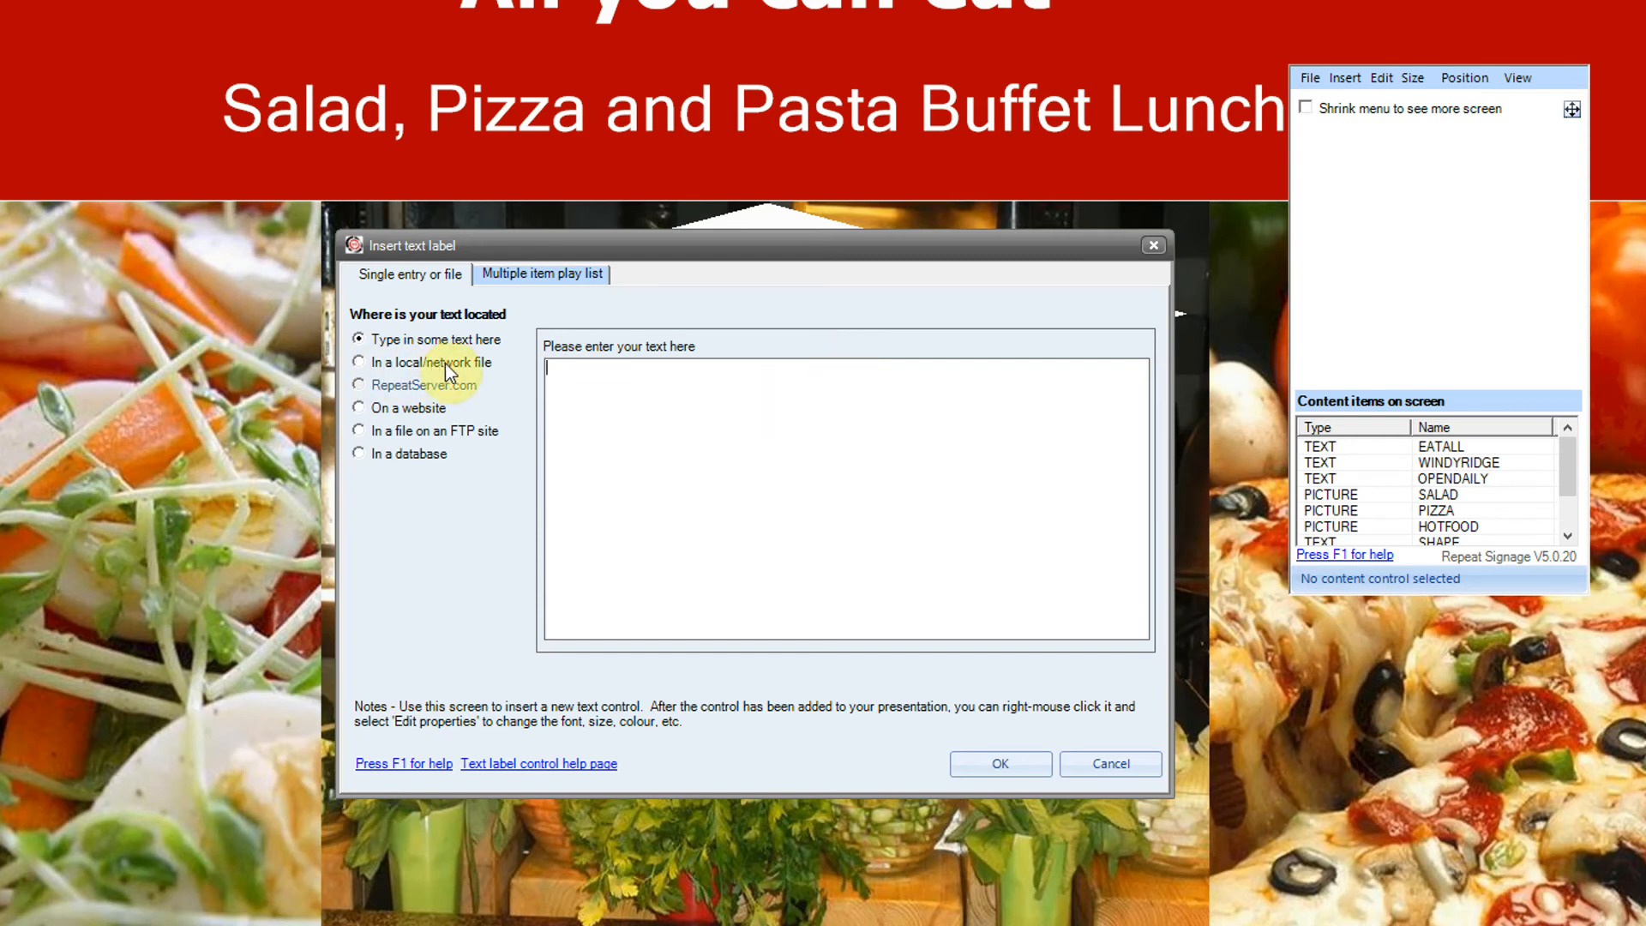
pyautogui.click(360, 363)
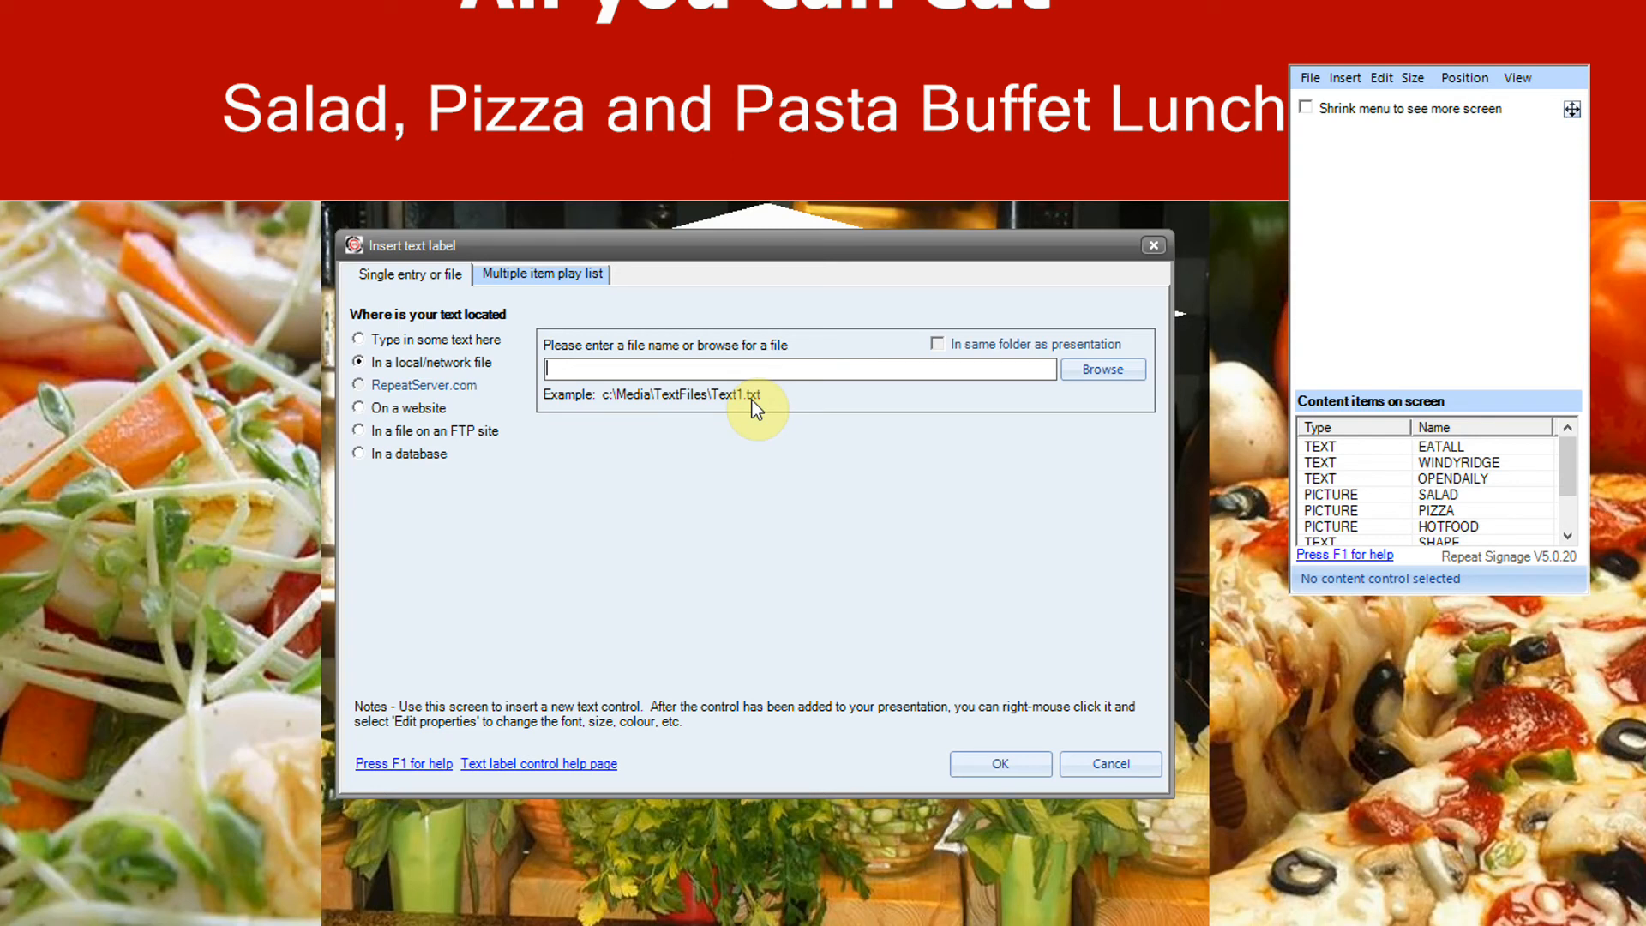
pyautogui.click(359, 454)
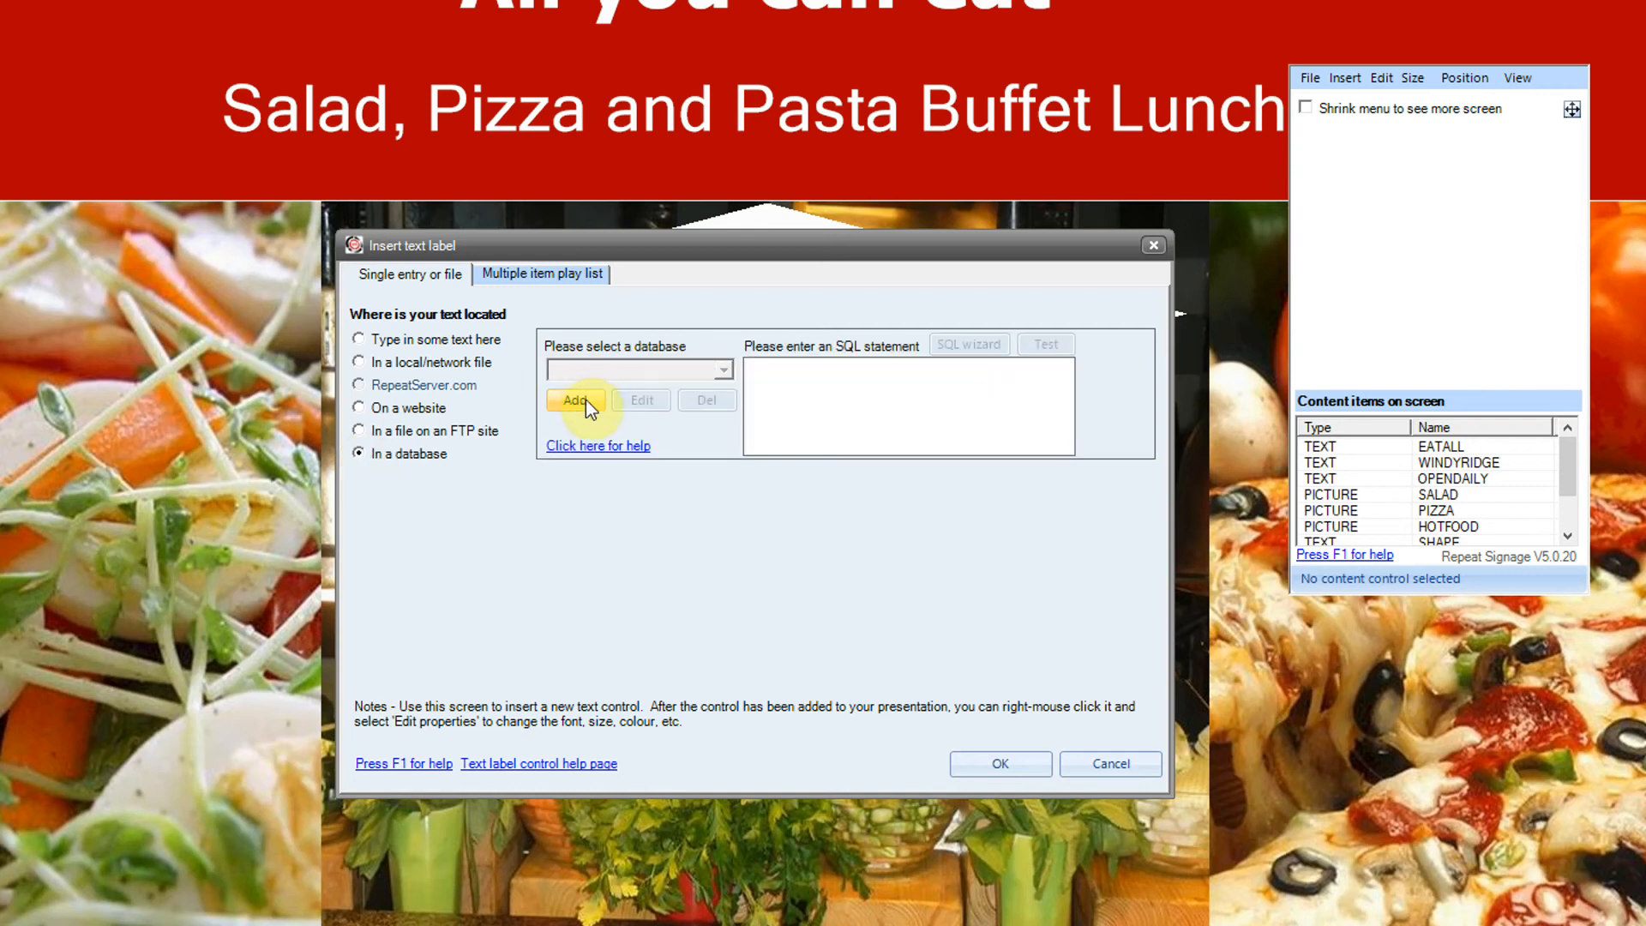
# Add the system's existing DatabaseCSV data connection as the text label's database
pyautogui.click(586, 399)
pyautogui.click(578, 404)
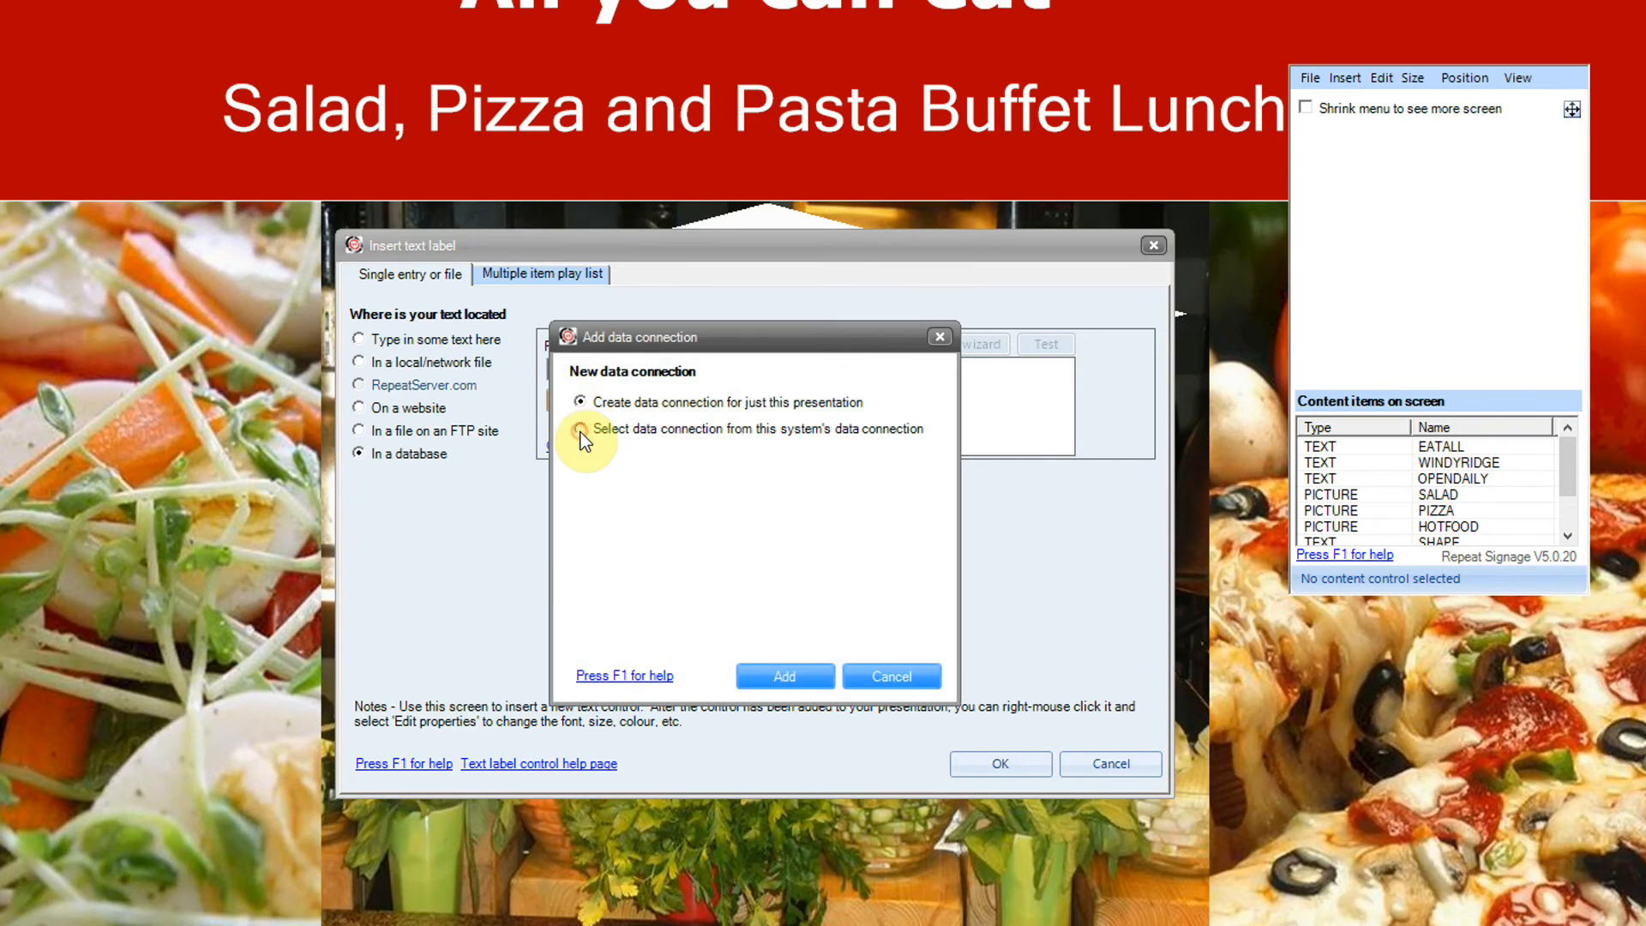
pyautogui.click(579, 430)
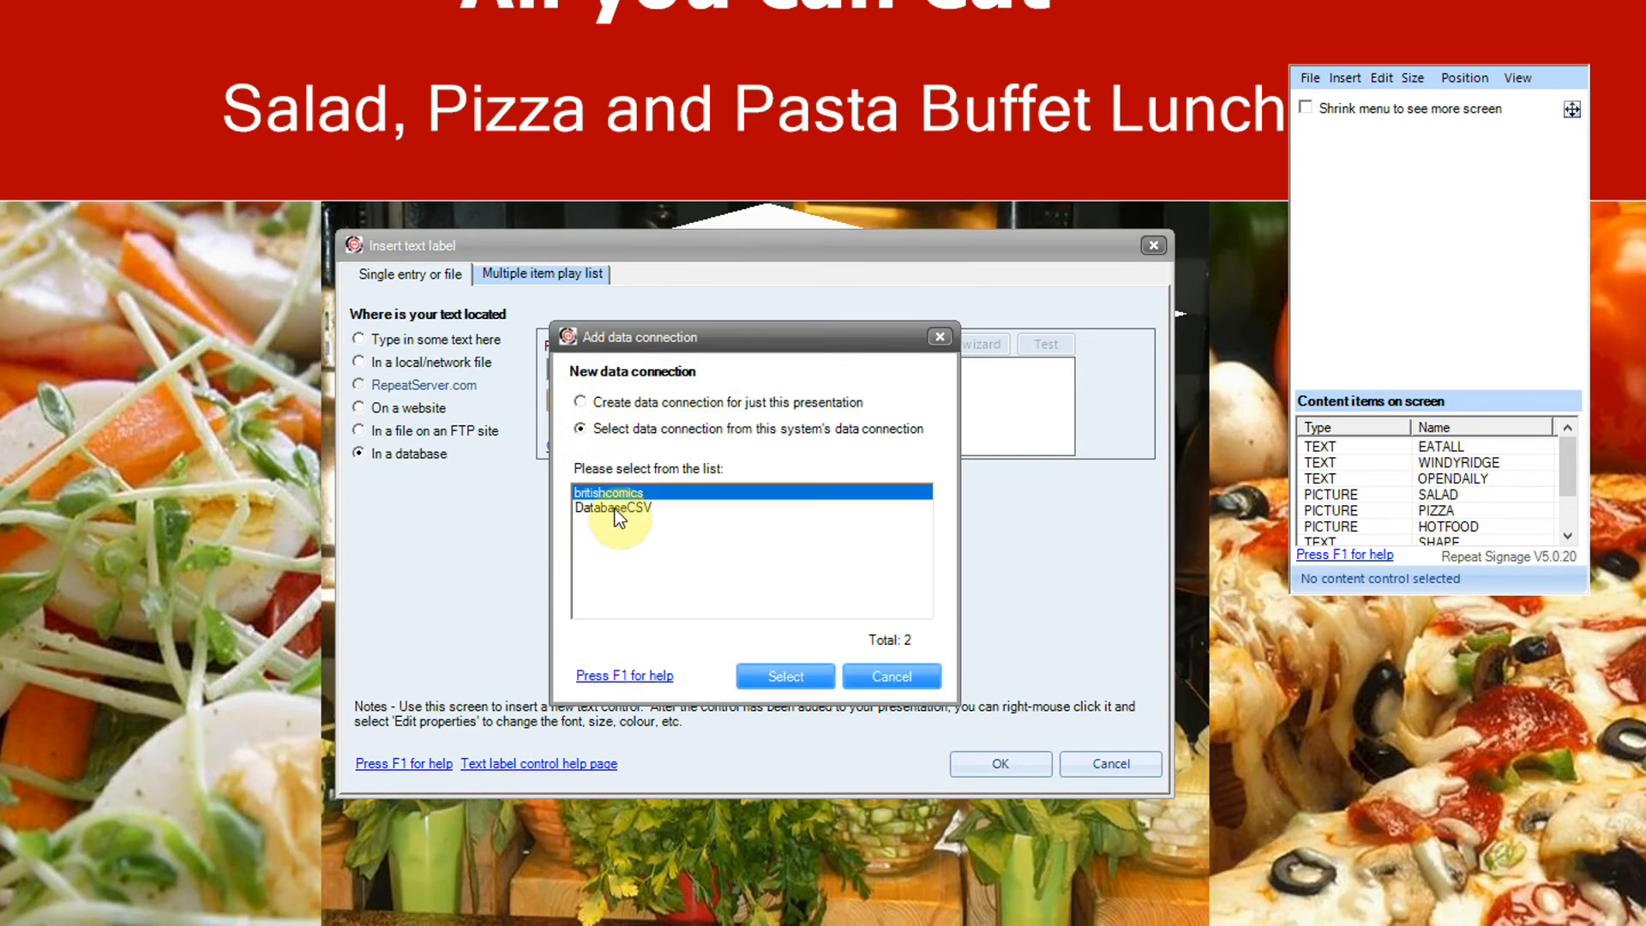
pyautogui.click(615, 509)
pyautogui.click(773, 676)
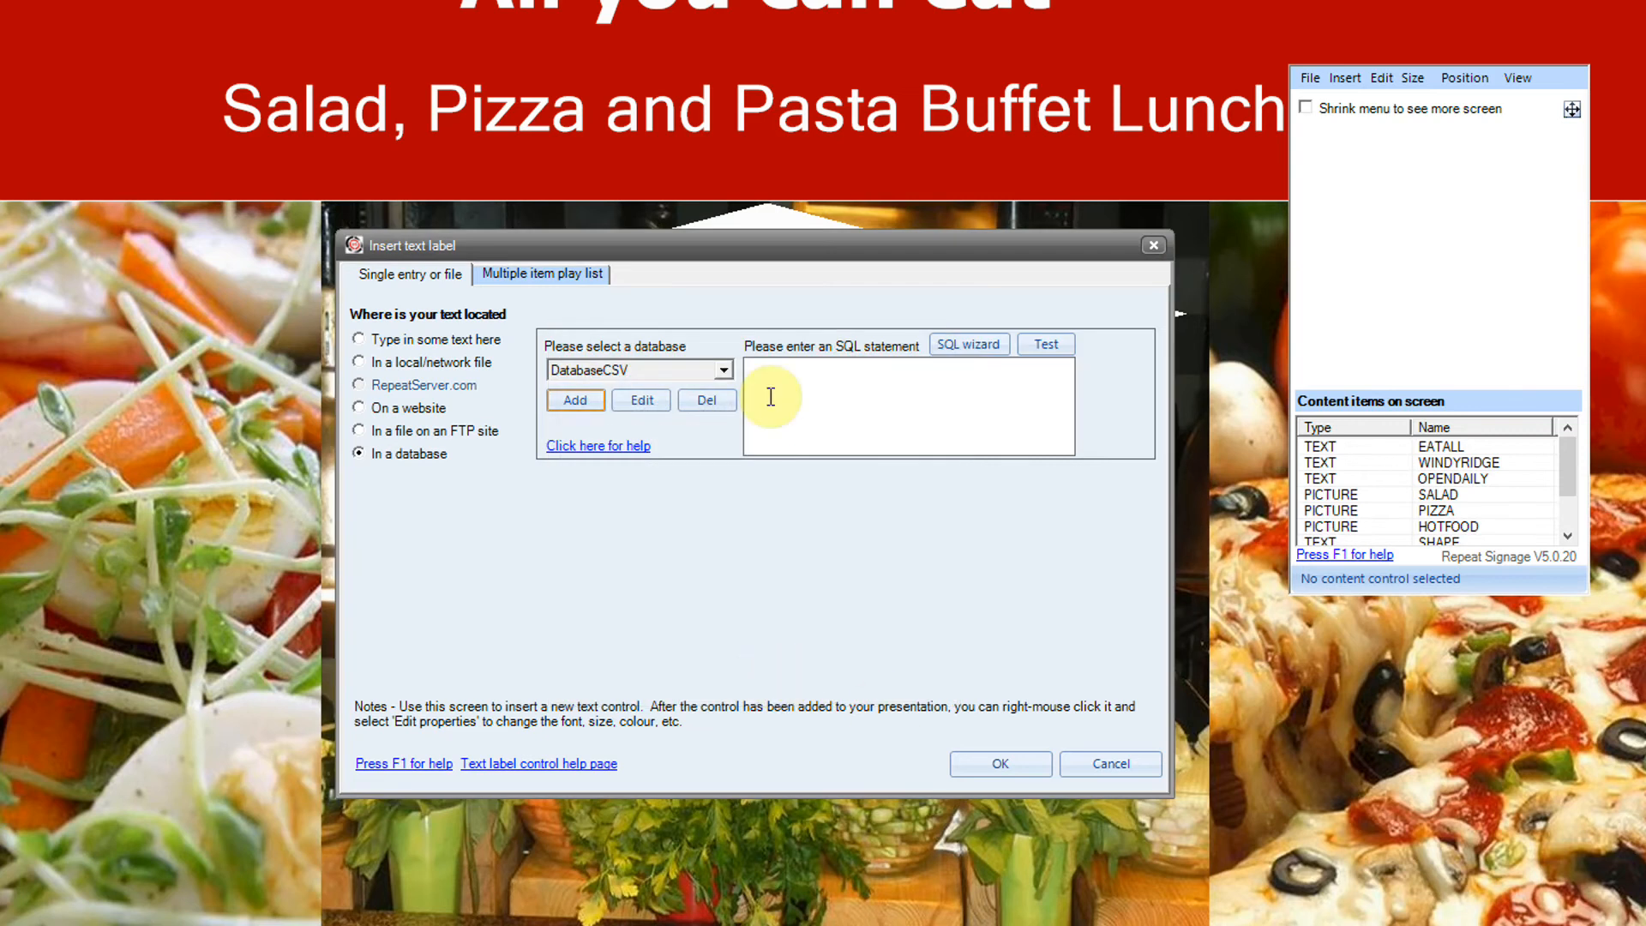
# Start the SQL wizard for field information from a specific record and choose the DatabaseCSV table
pyautogui.click(967, 345)
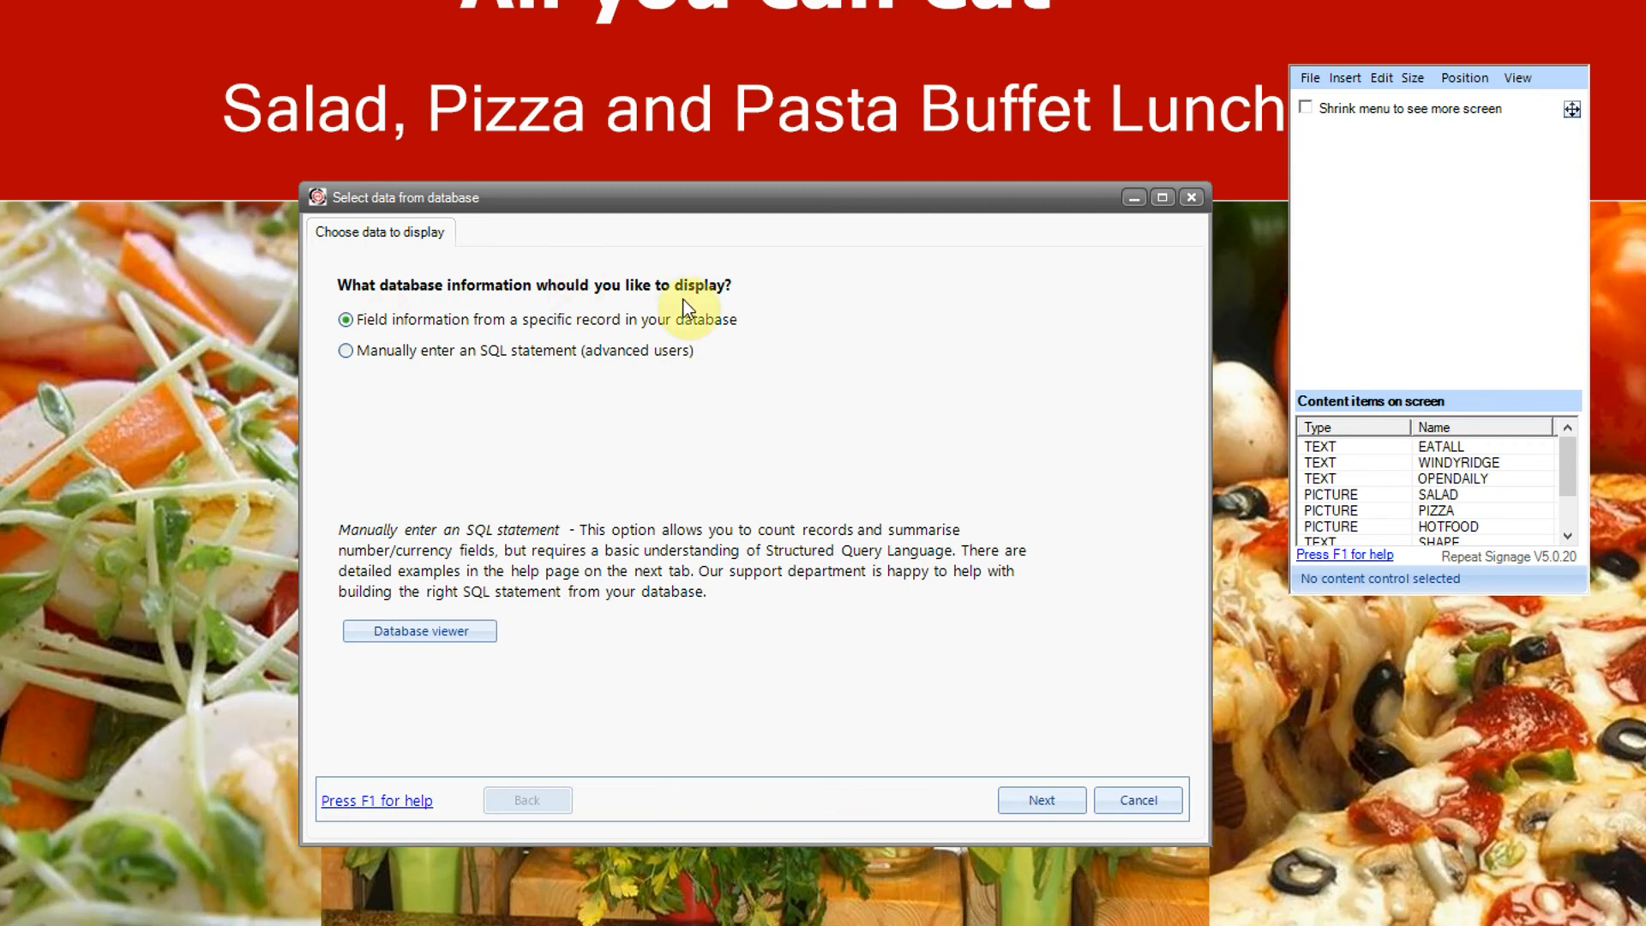
pyautogui.click(1039, 799)
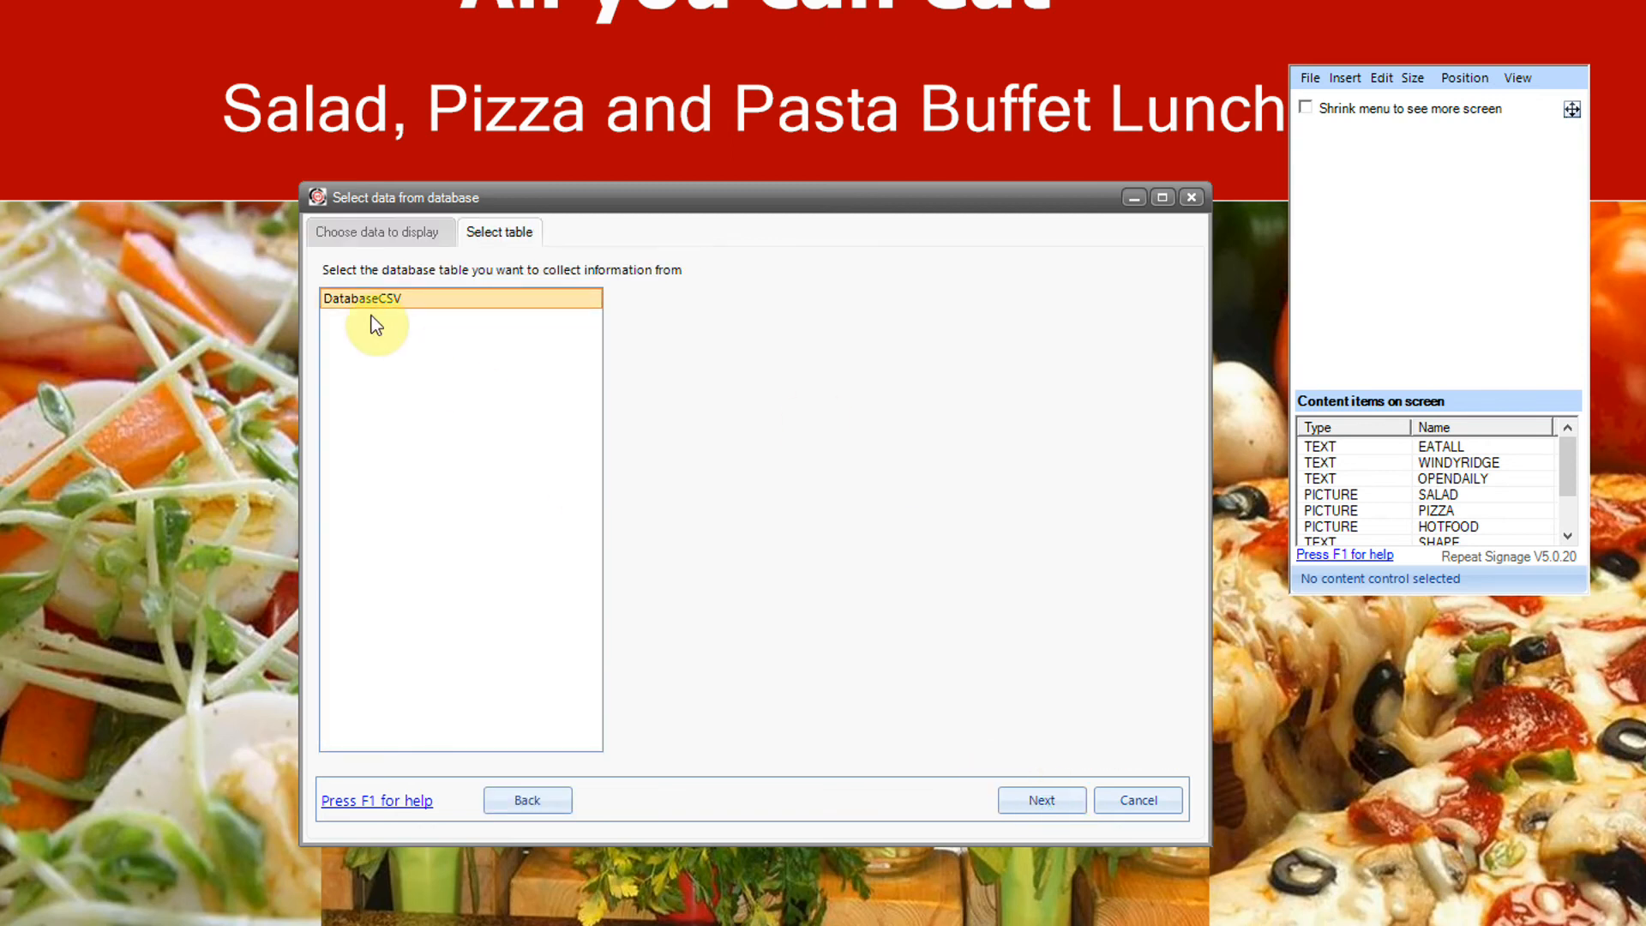
pyautogui.click(1061, 802)
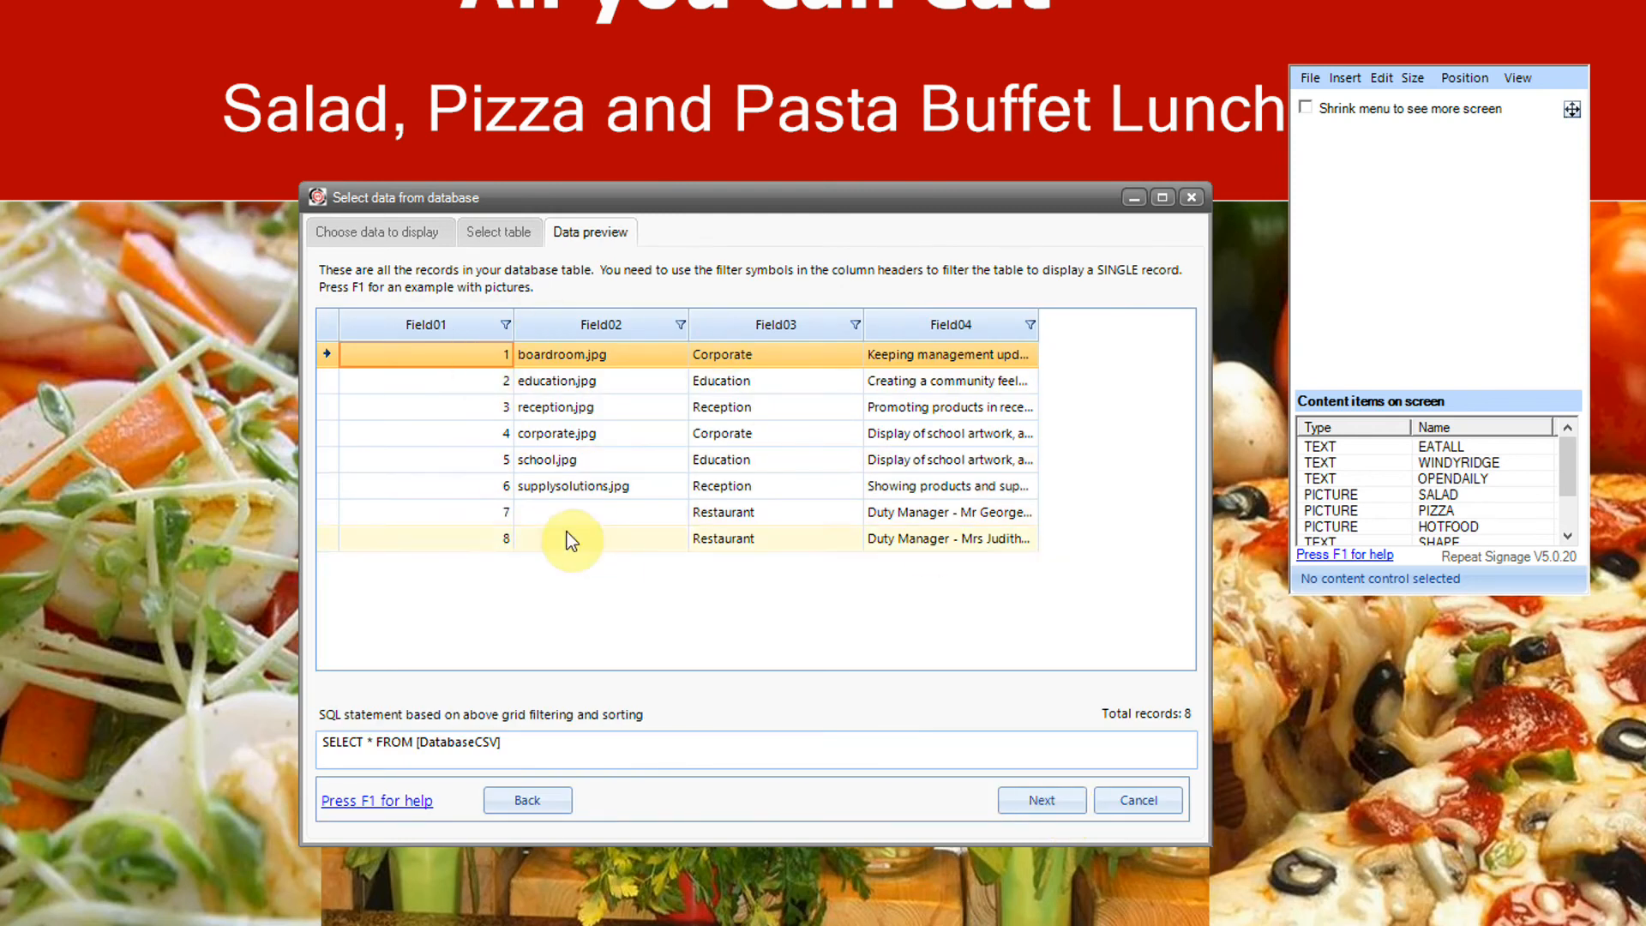
# Filter the table preview to the single record whose Field01 is 7
pyautogui.click(470, 515)
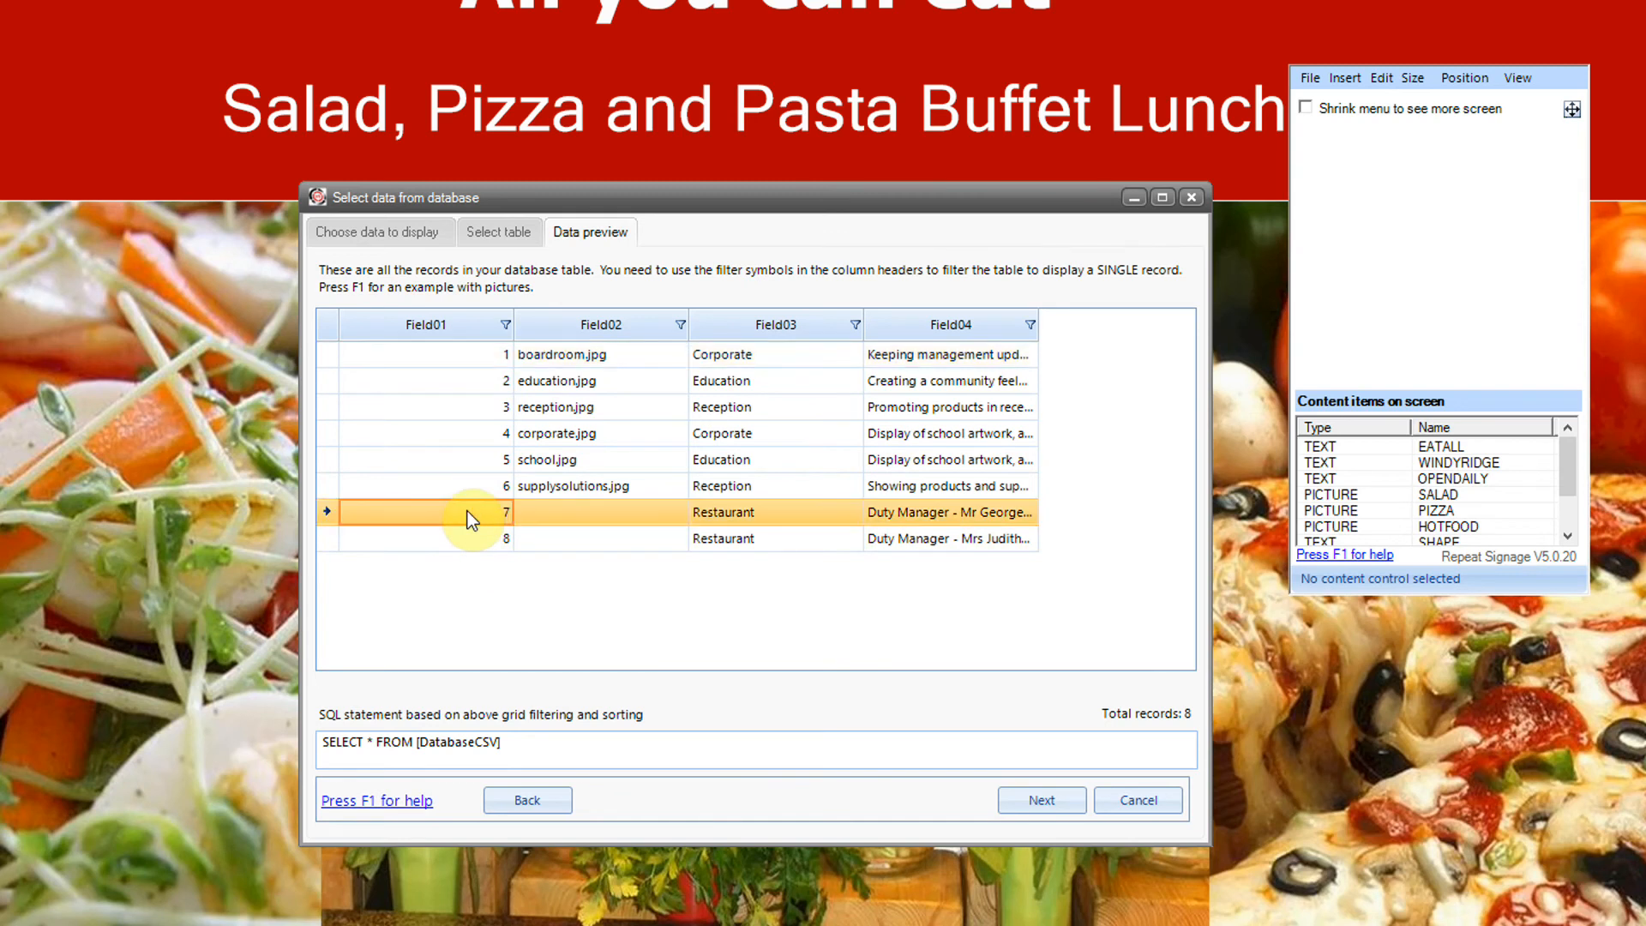
pyautogui.click(502, 326)
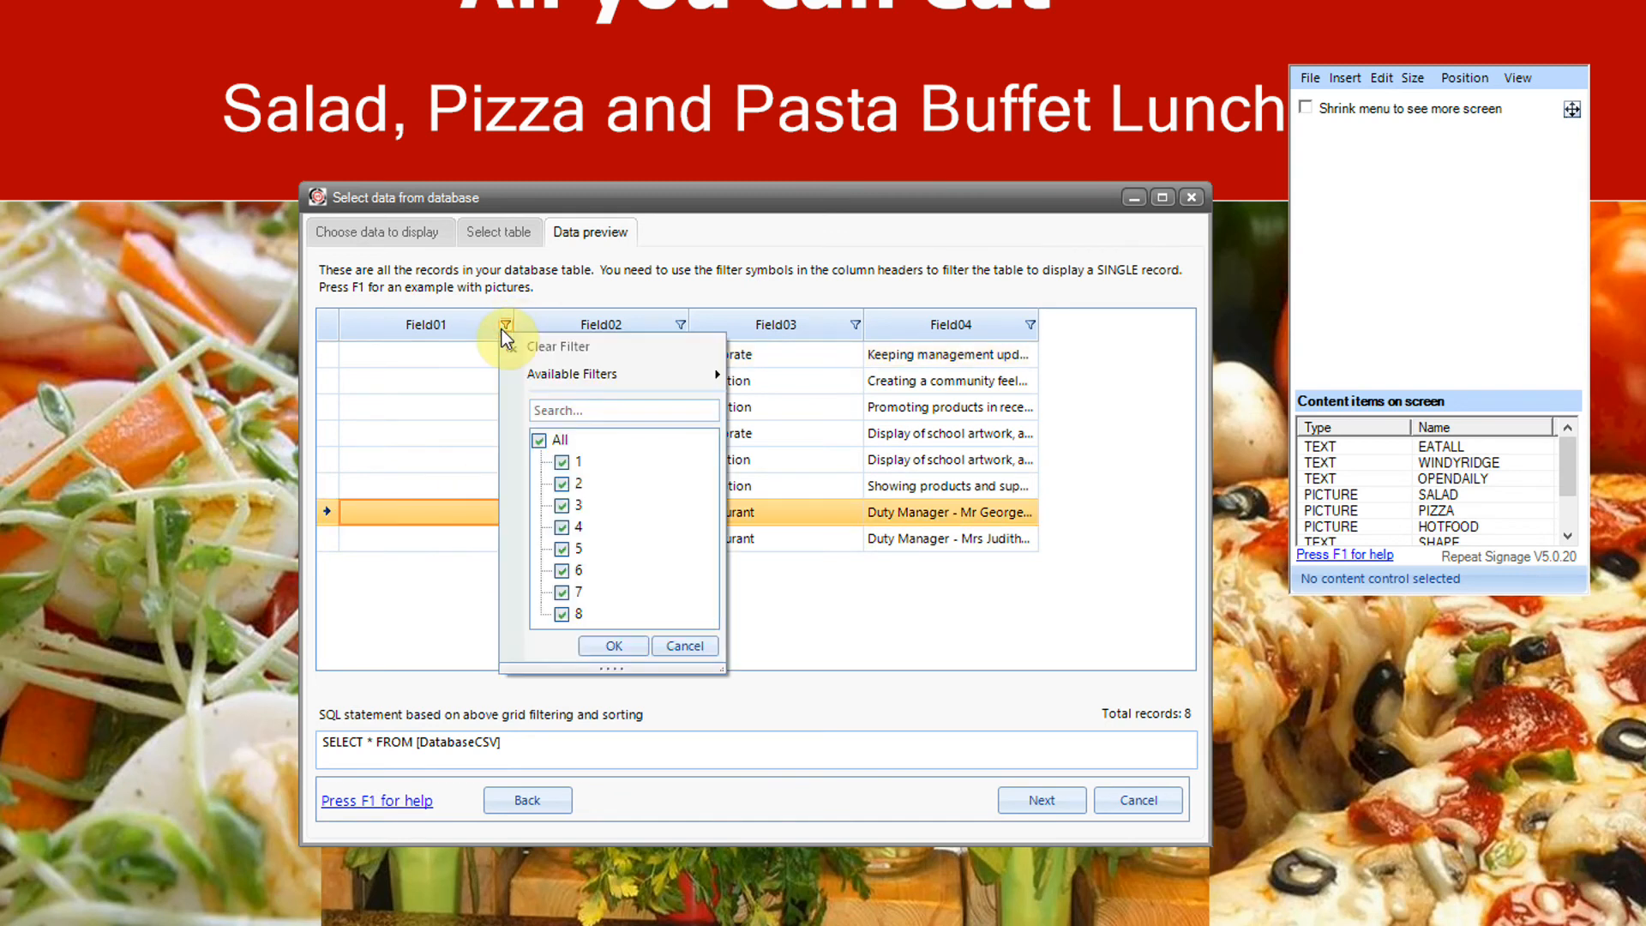
pyautogui.click(540, 440)
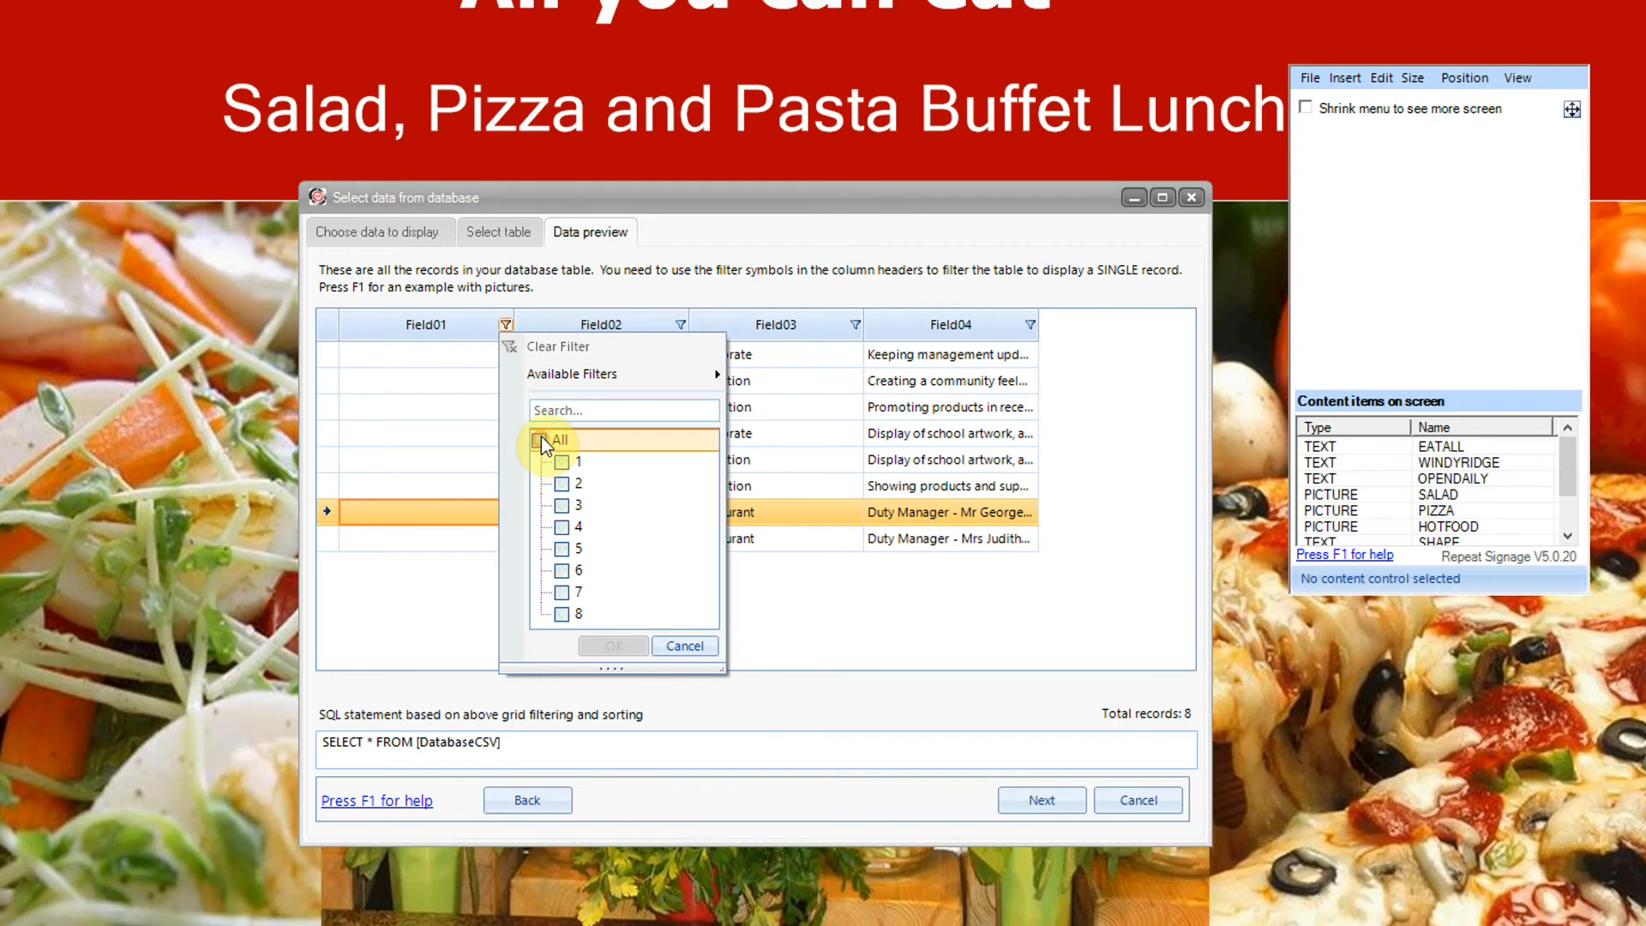
pyautogui.click(562, 593)
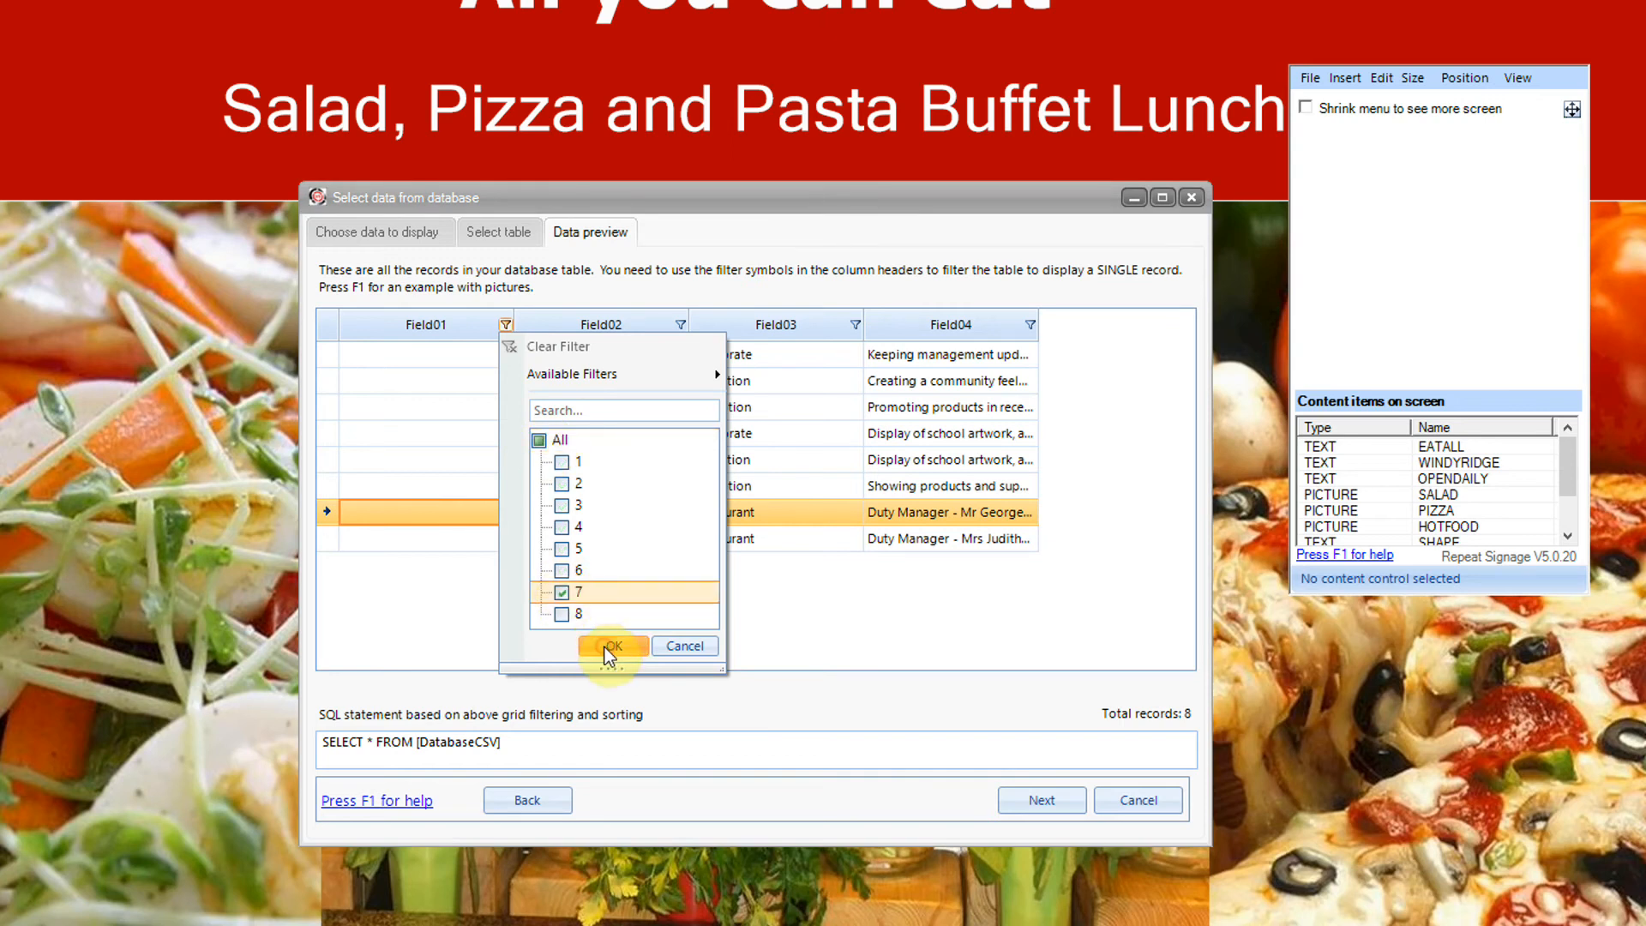
pyautogui.click(608, 649)
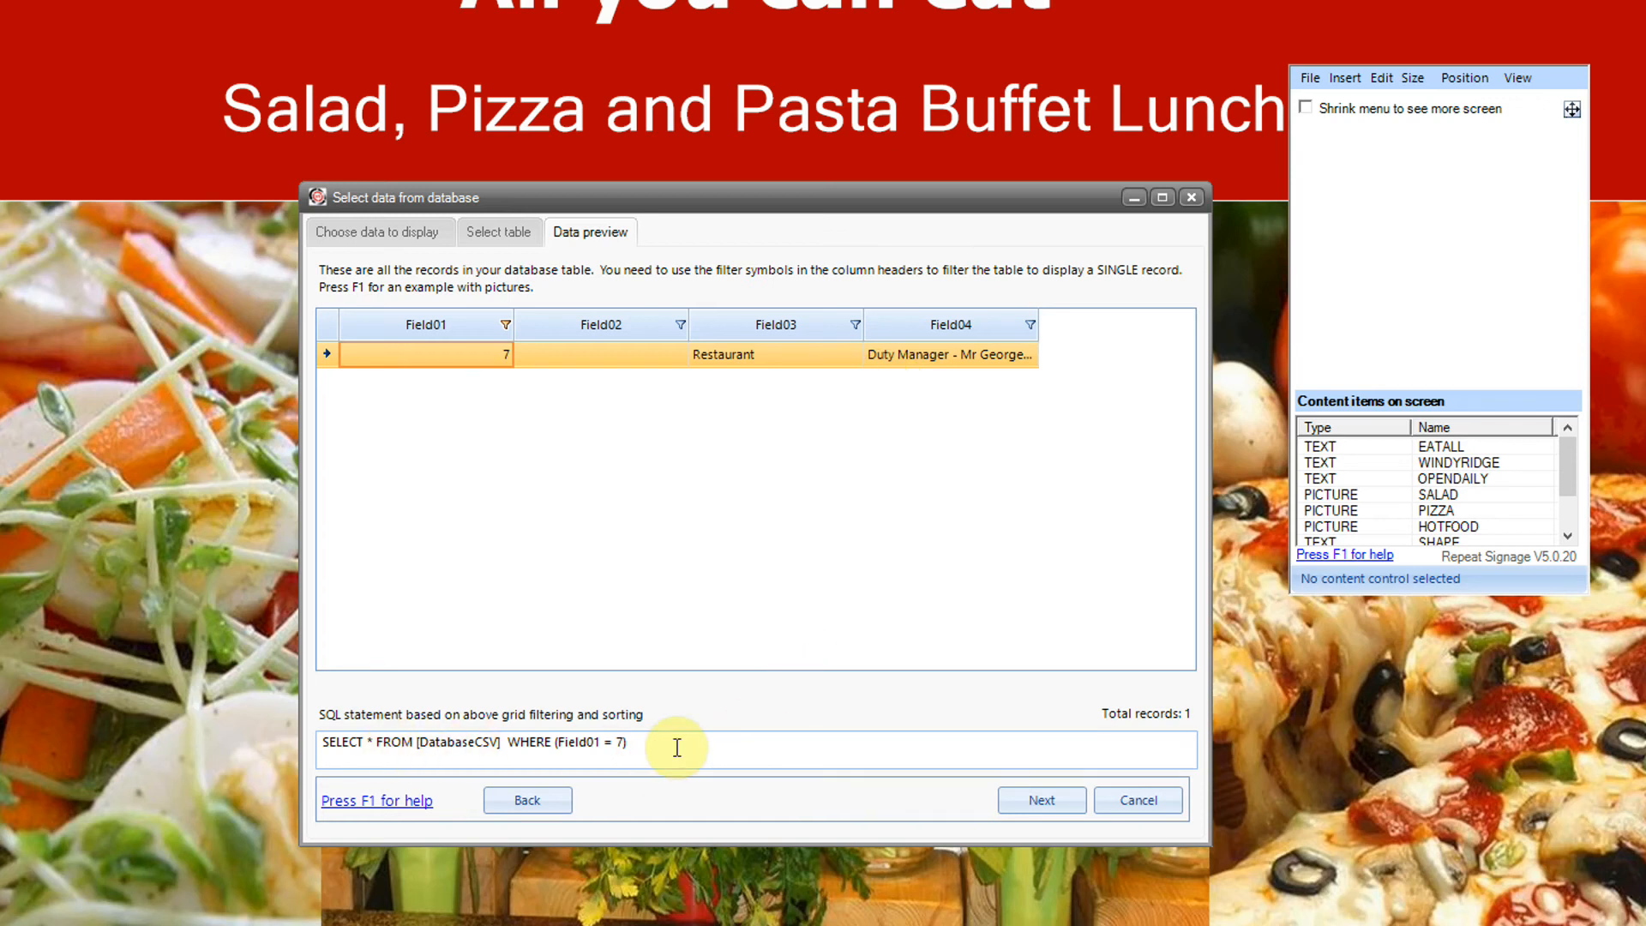
# Choose Field04 as the field to display, finish the SQL wizard and insert the text label
pyautogui.click(1048, 801)
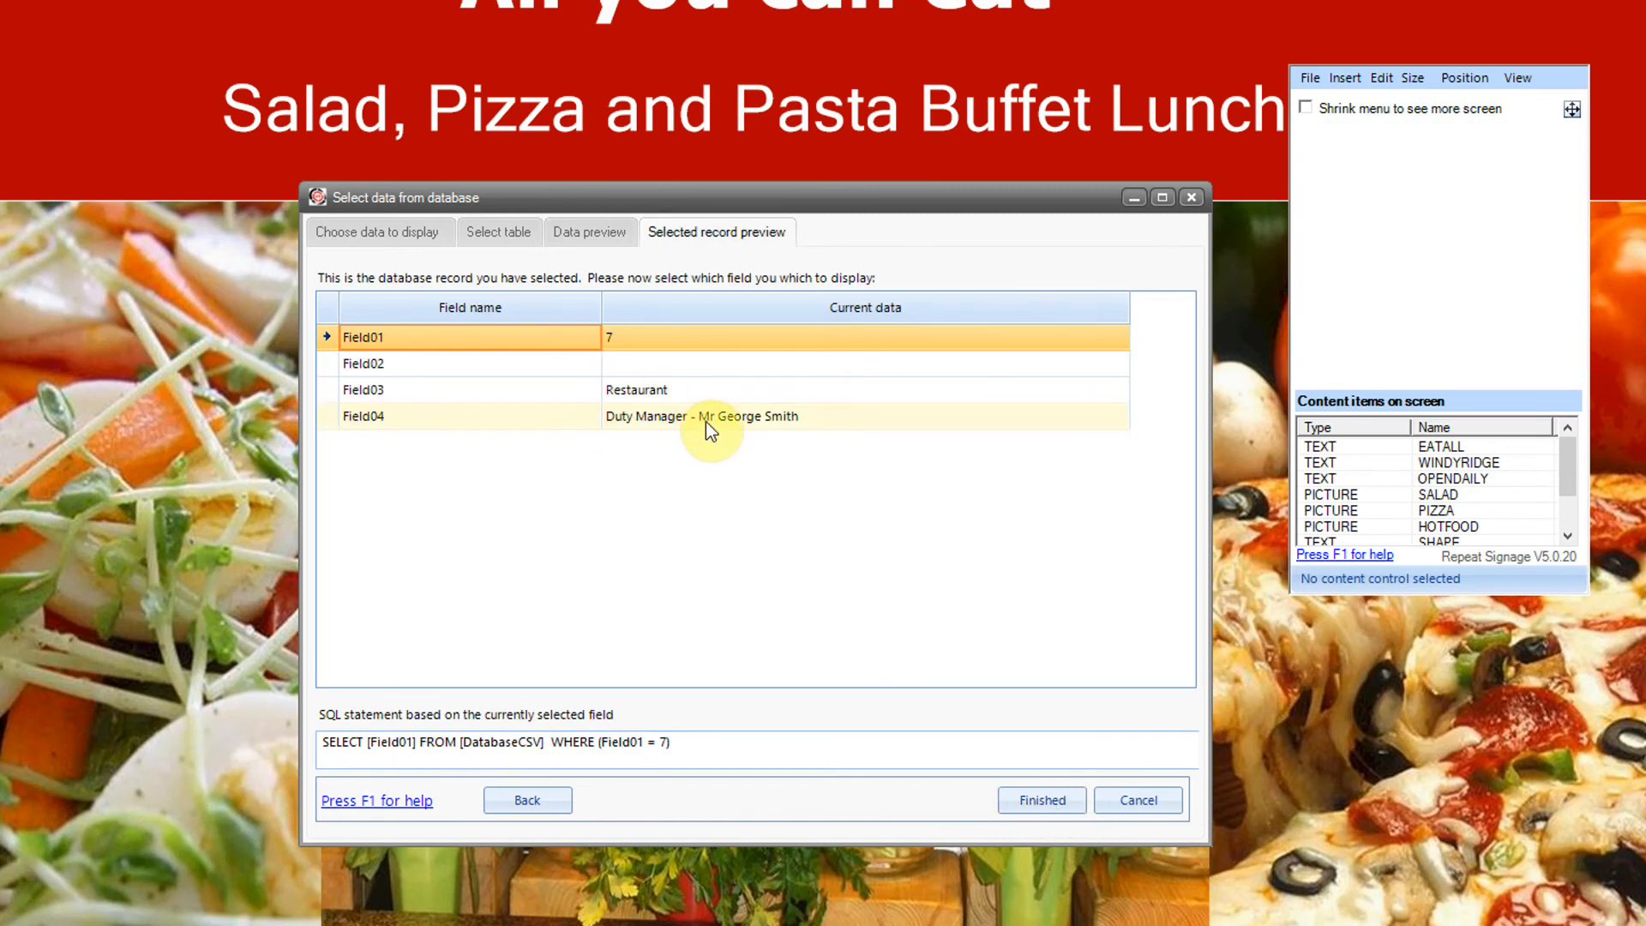
pyautogui.click(706, 424)
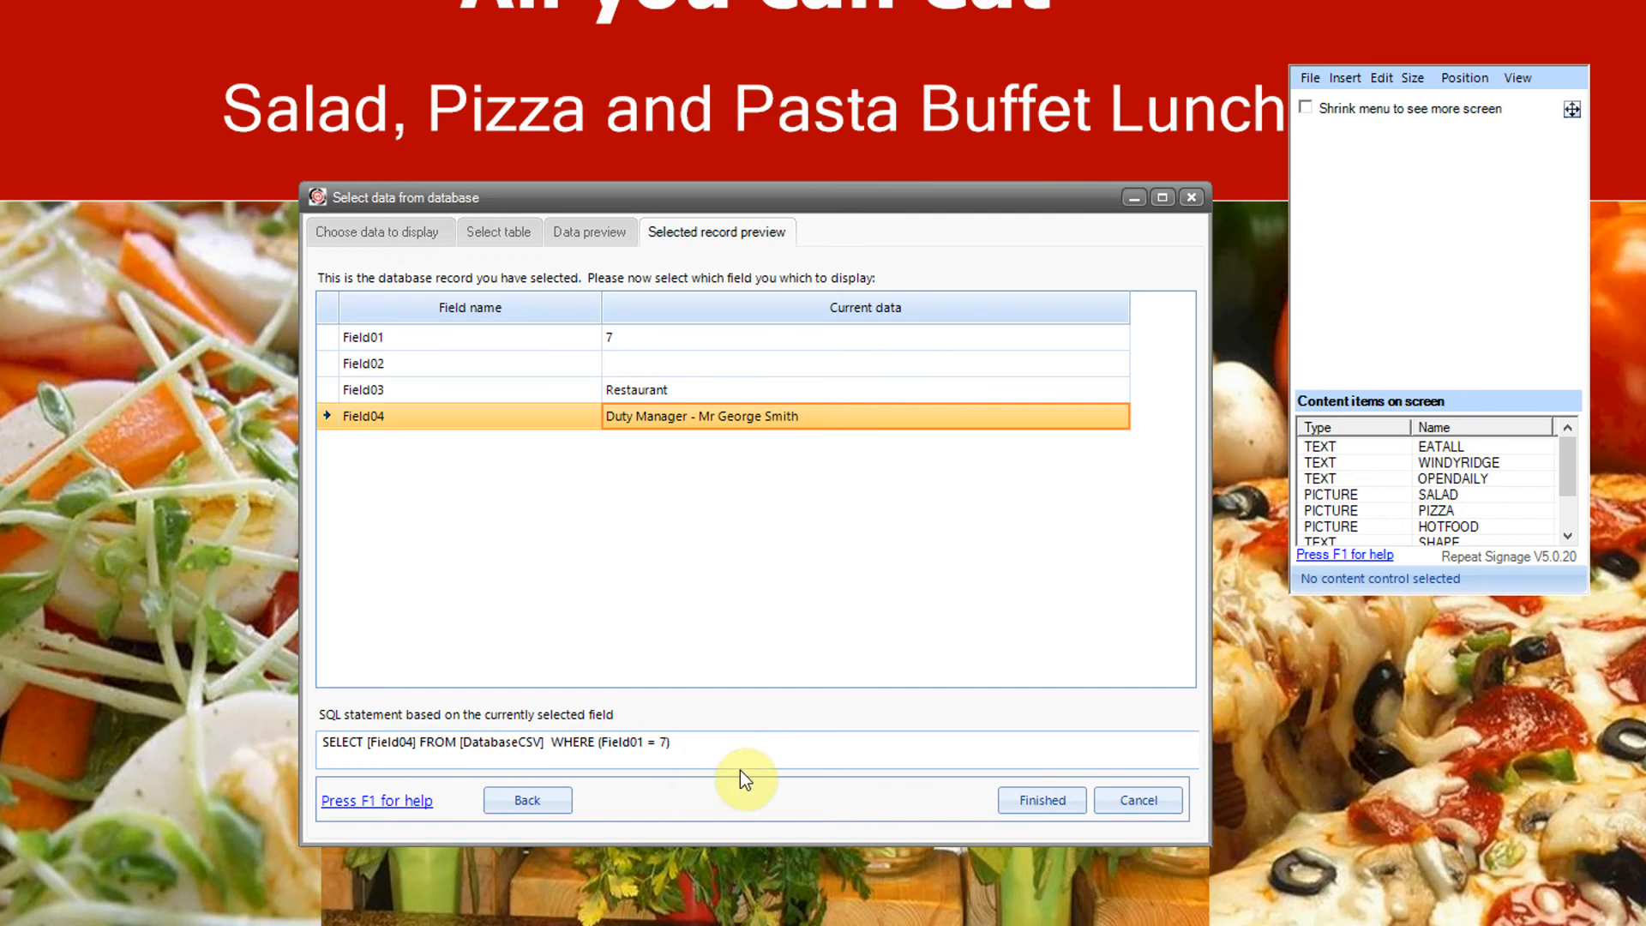
pyautogui.click(1031, 802)
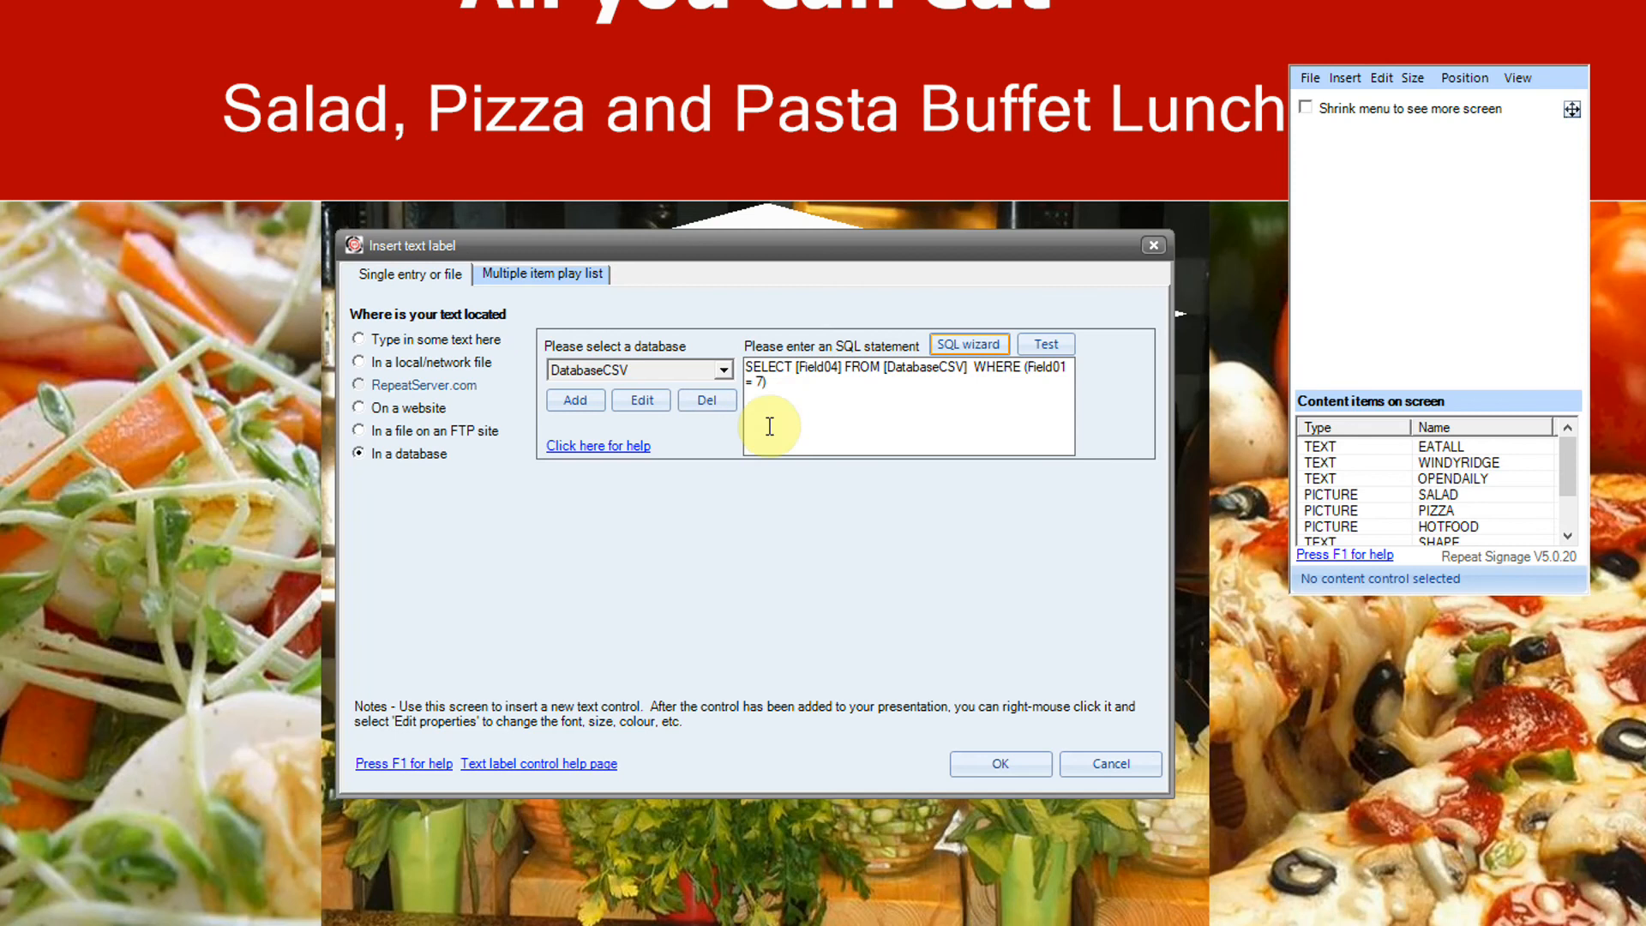
pyautogui.click(1008, 766)
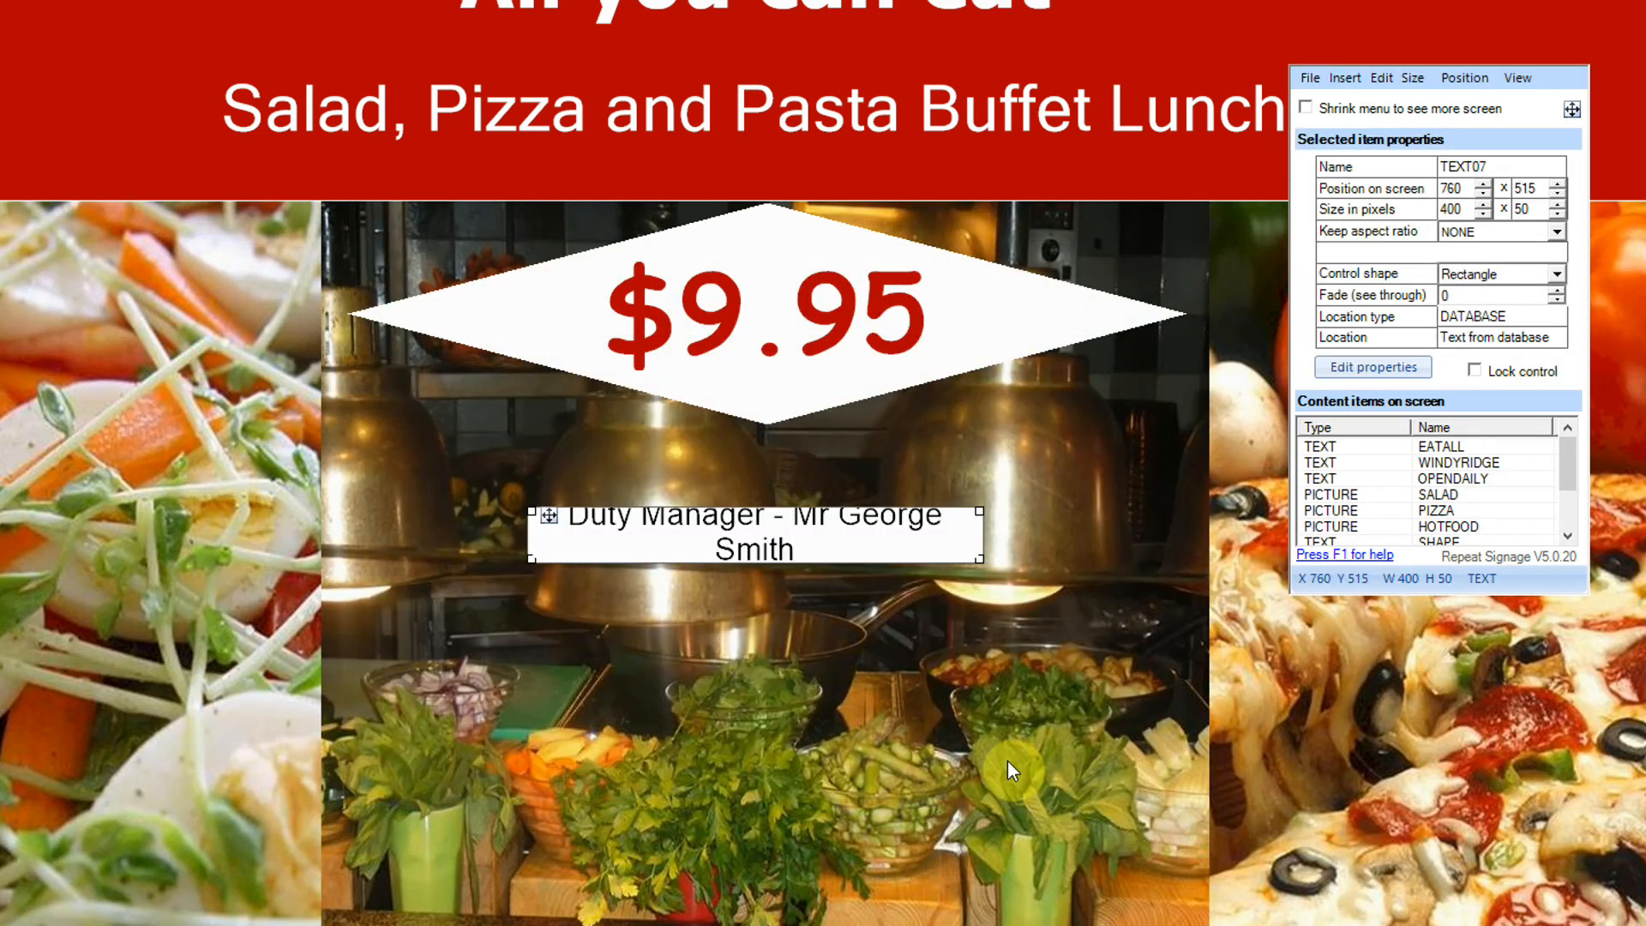
# Resize the new label to about 450 x 46 pixels and move it onto the salad picture at about X 45, Y 289
pyautogui.moveTo(980, 558); pyautogui.dragTo(176, 73)
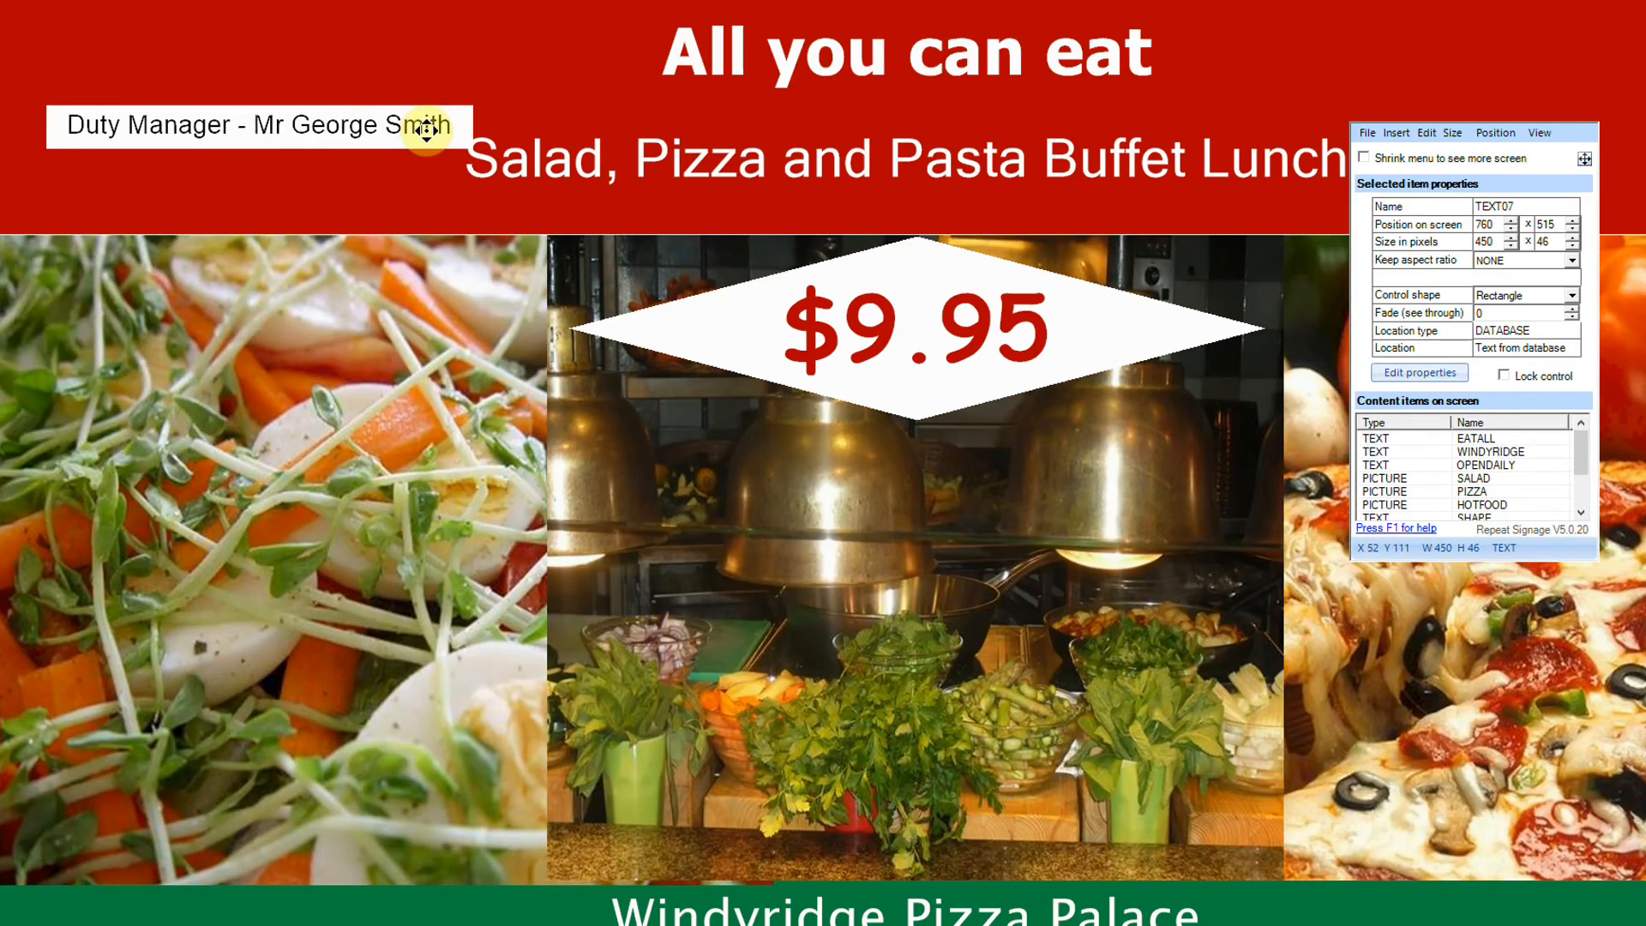
pyautogui.moveTo(426, 129); pyautogui.dragTo(419, 297)
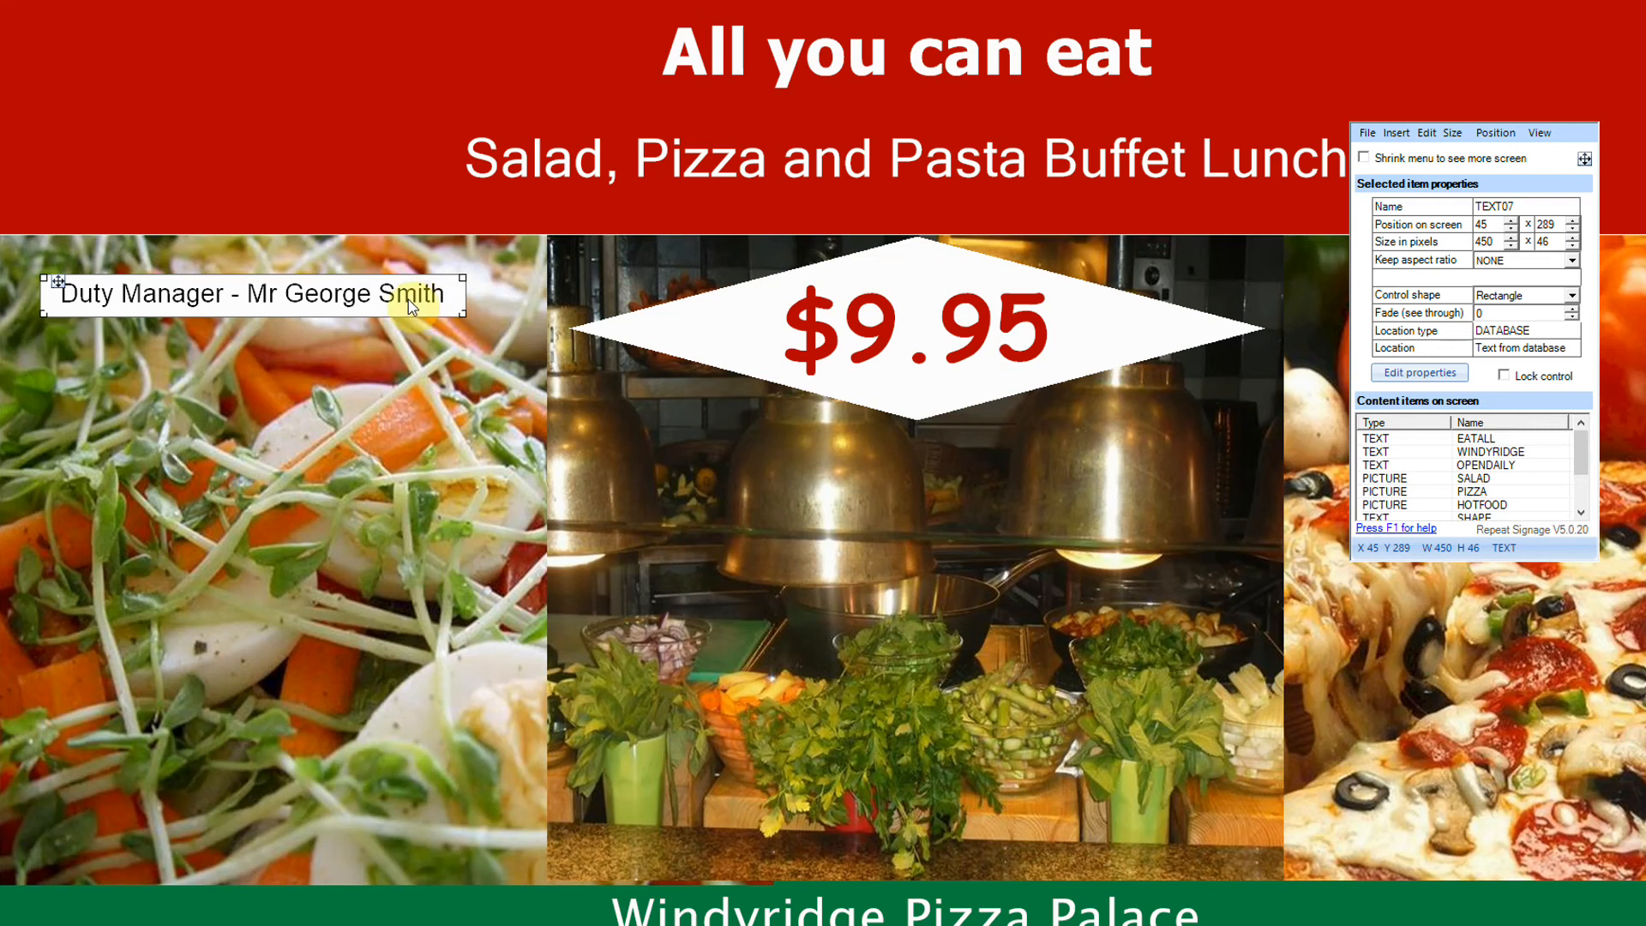
# Open the duty manager label's text properties and increase its font size
pyautogui.doubleClick(408, 300)
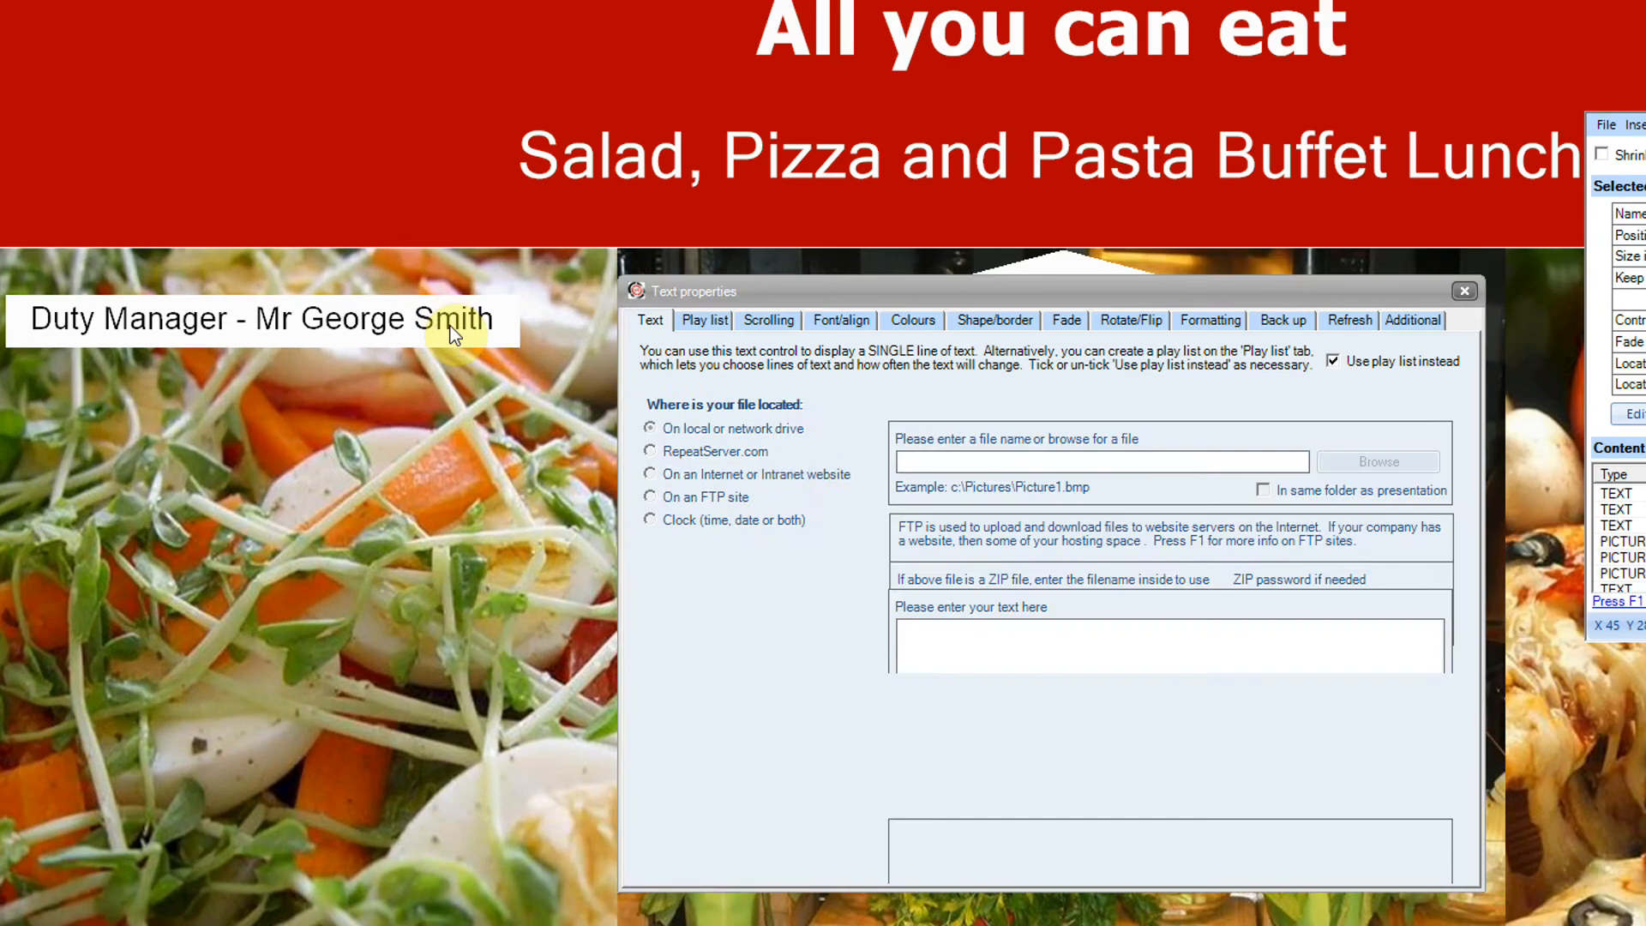
pyautogui.click(854, 320)
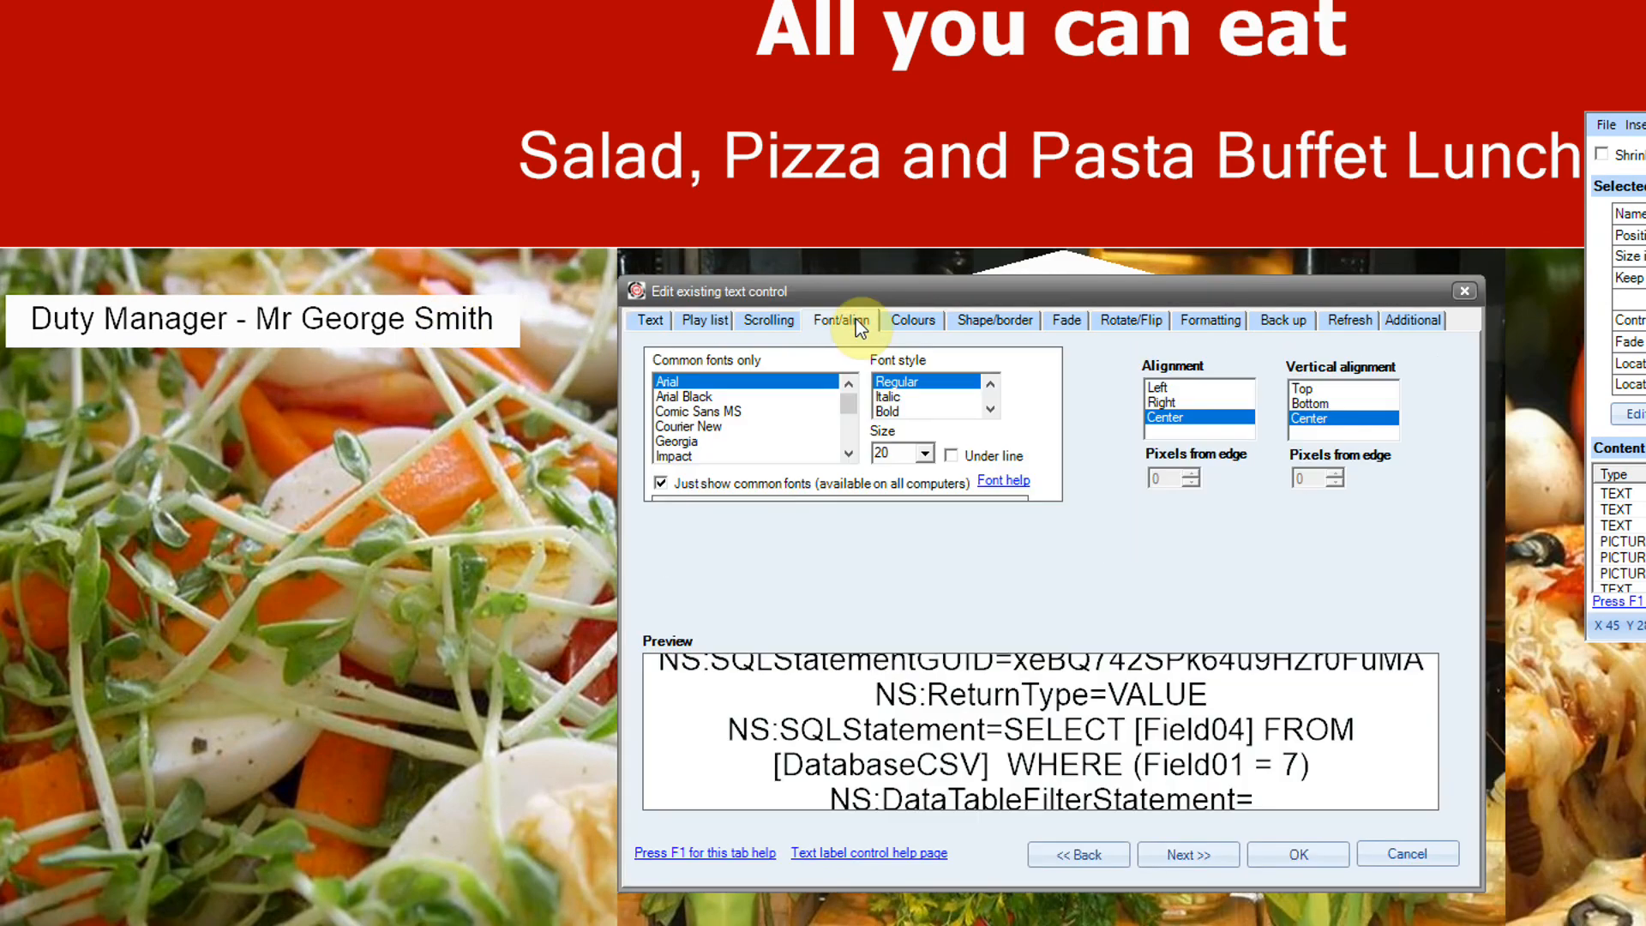
pyautogui.doubleClick(900, 461)
# Set the label's background to solid green #4a6d14, sampled from the salad picture in the screen capture on the clipboard
pyautogui.click(914, 319)
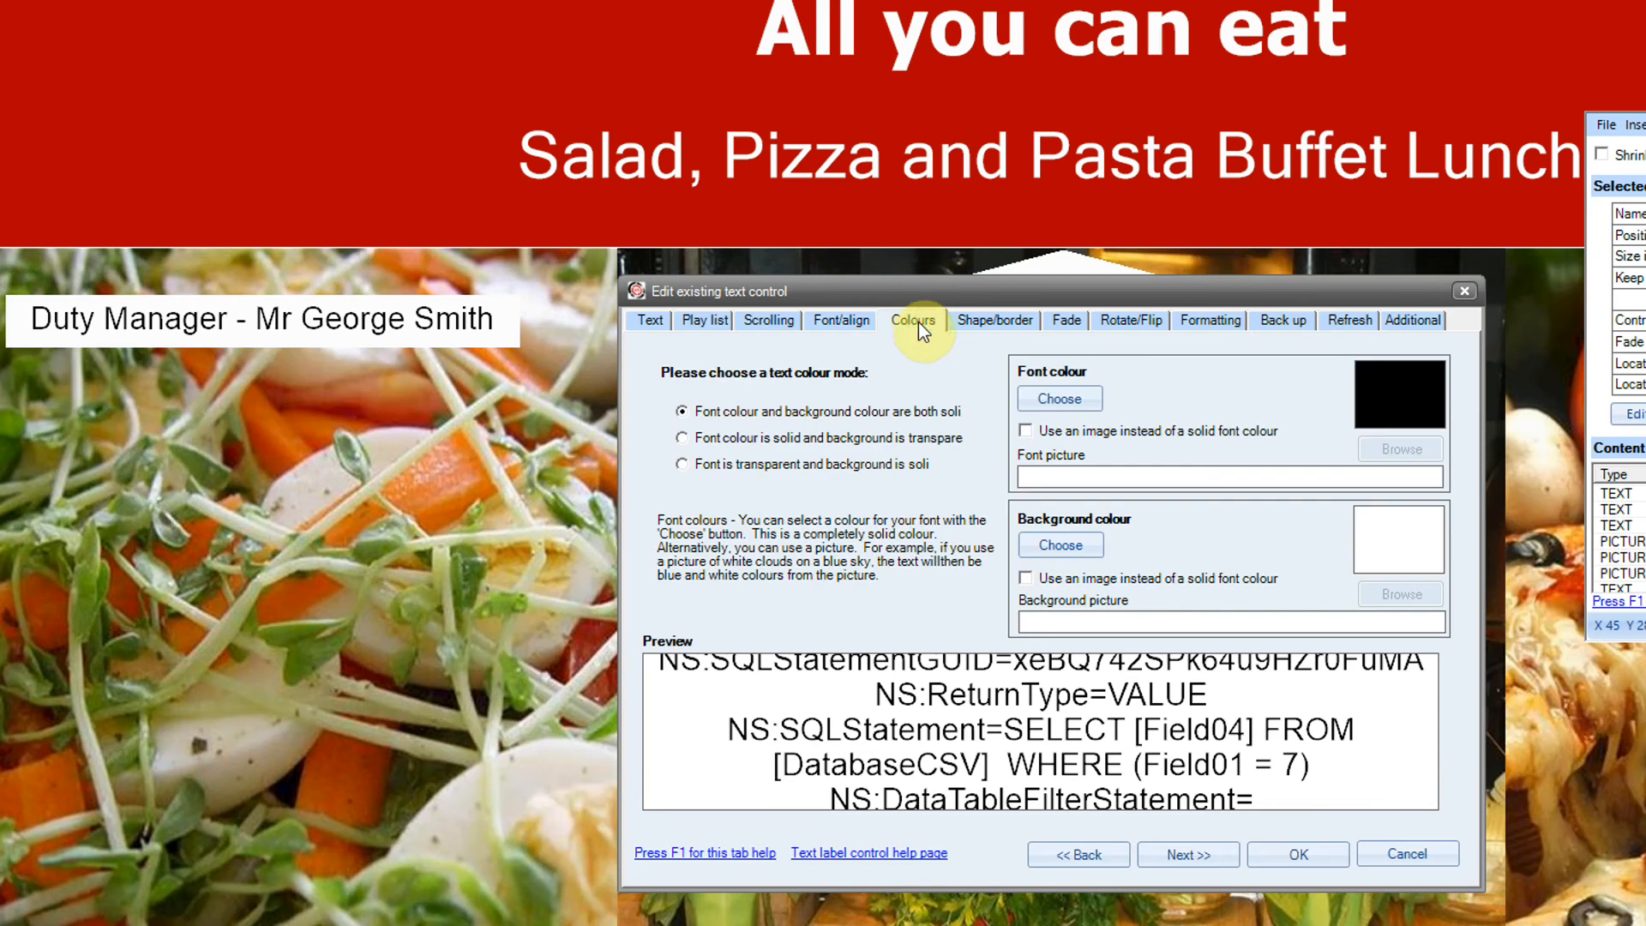
pyautogui.click(1077, 553)
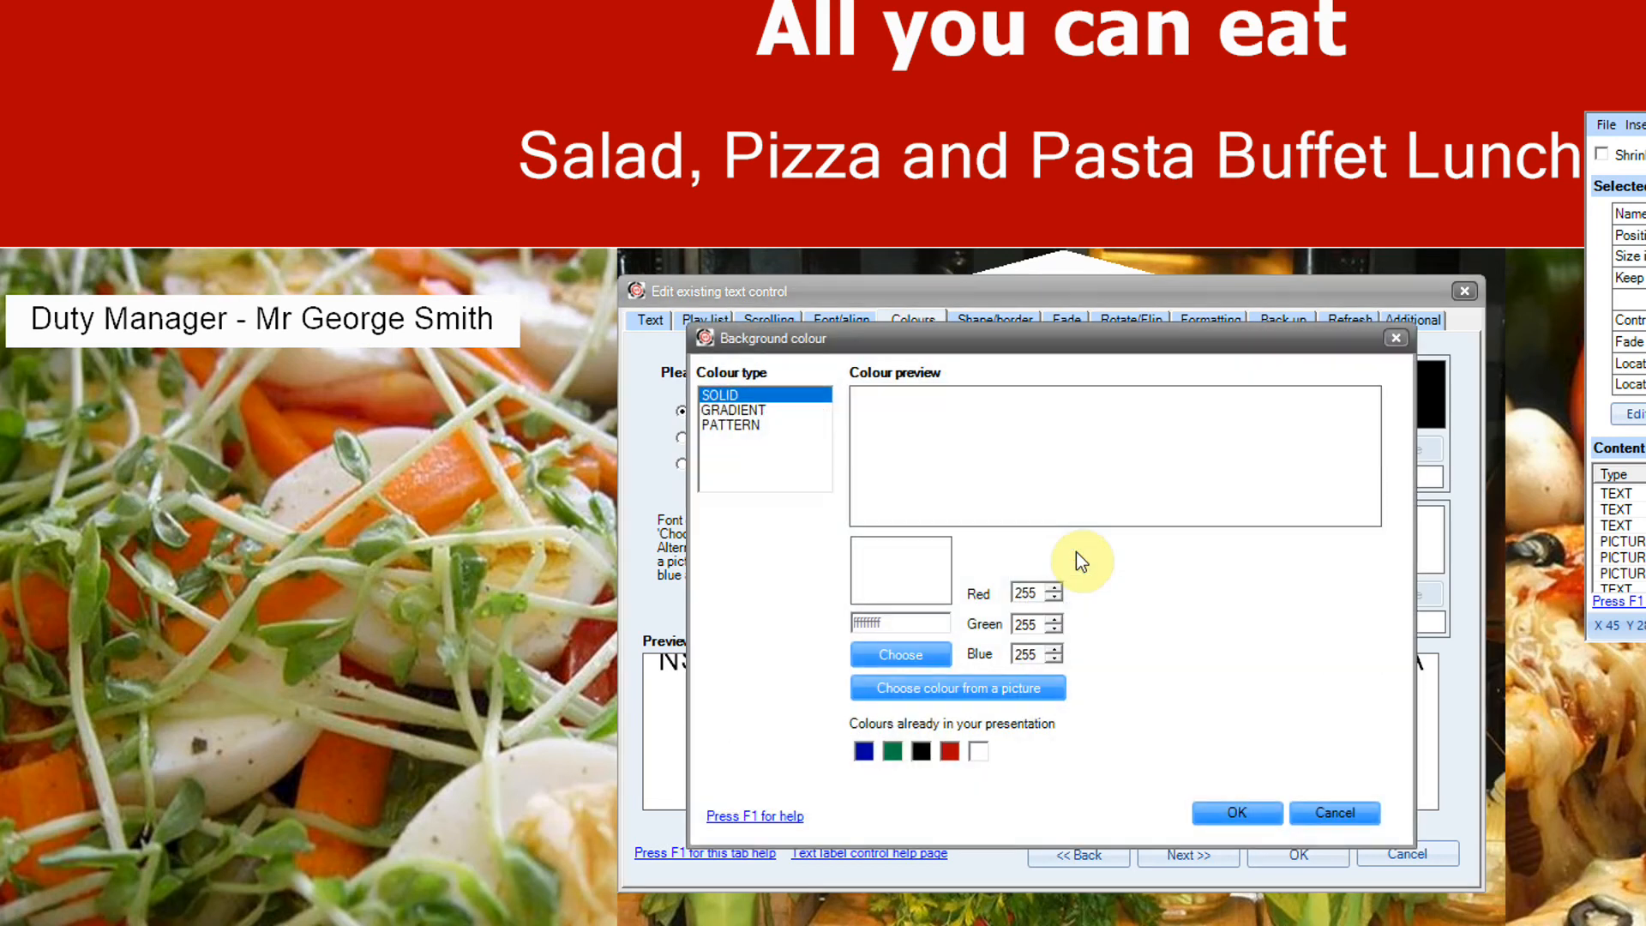
pyautogui.click(922, 657)
pyautogui.click(1050, 586)
pyautogui.click(1010, 695)
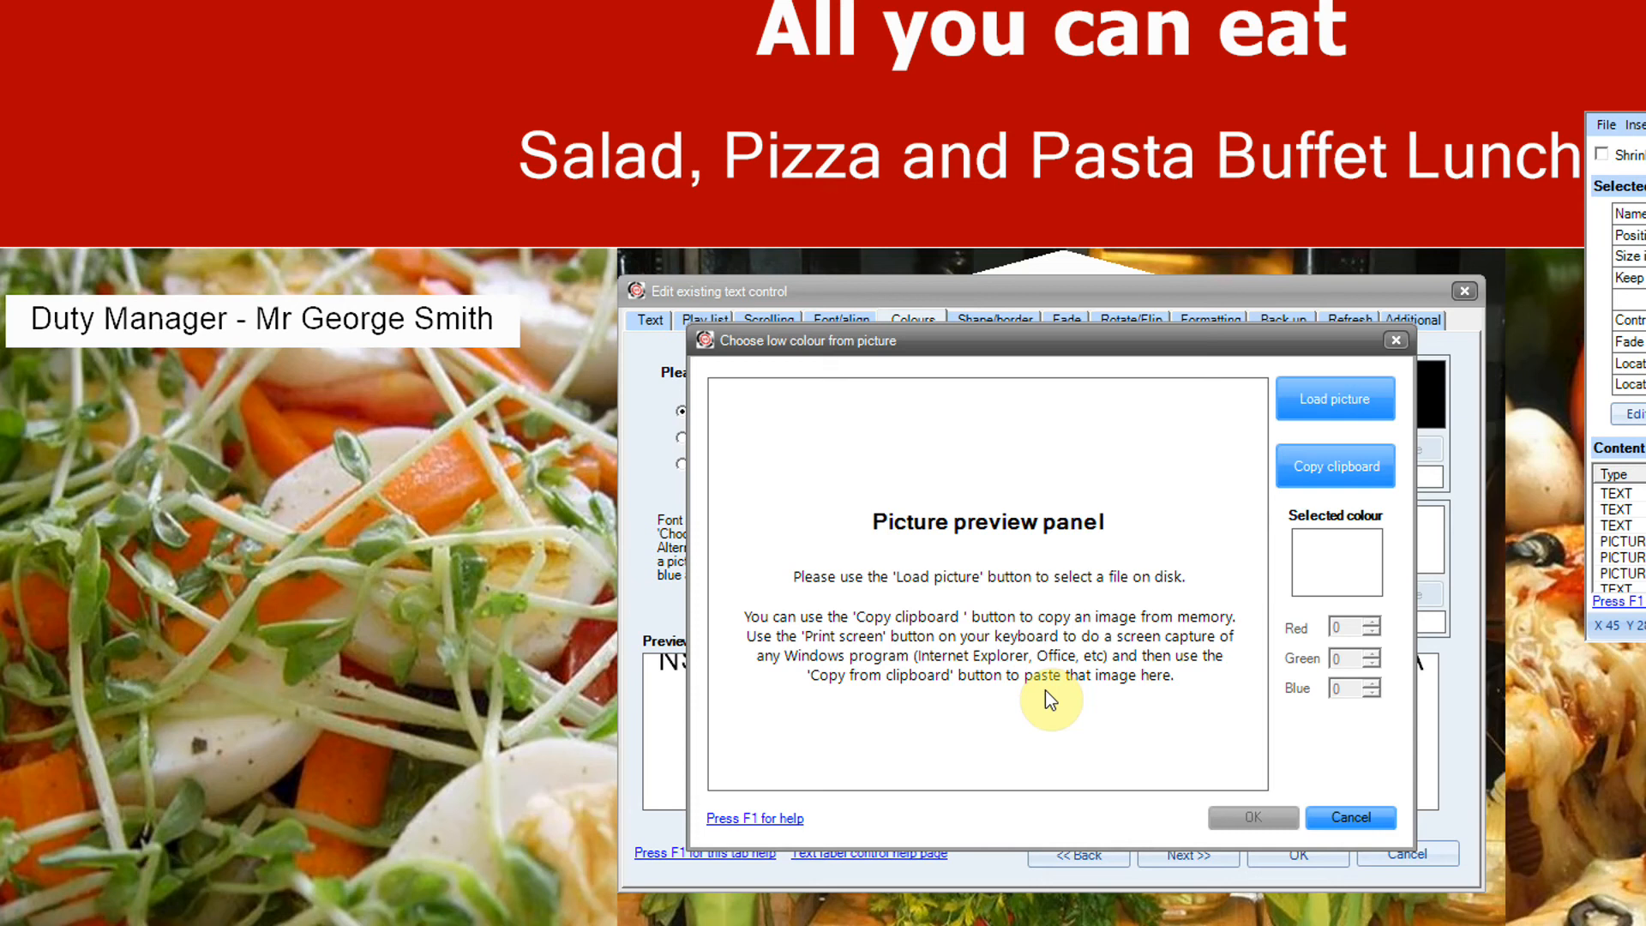
pyautogui.click(1343, 462)
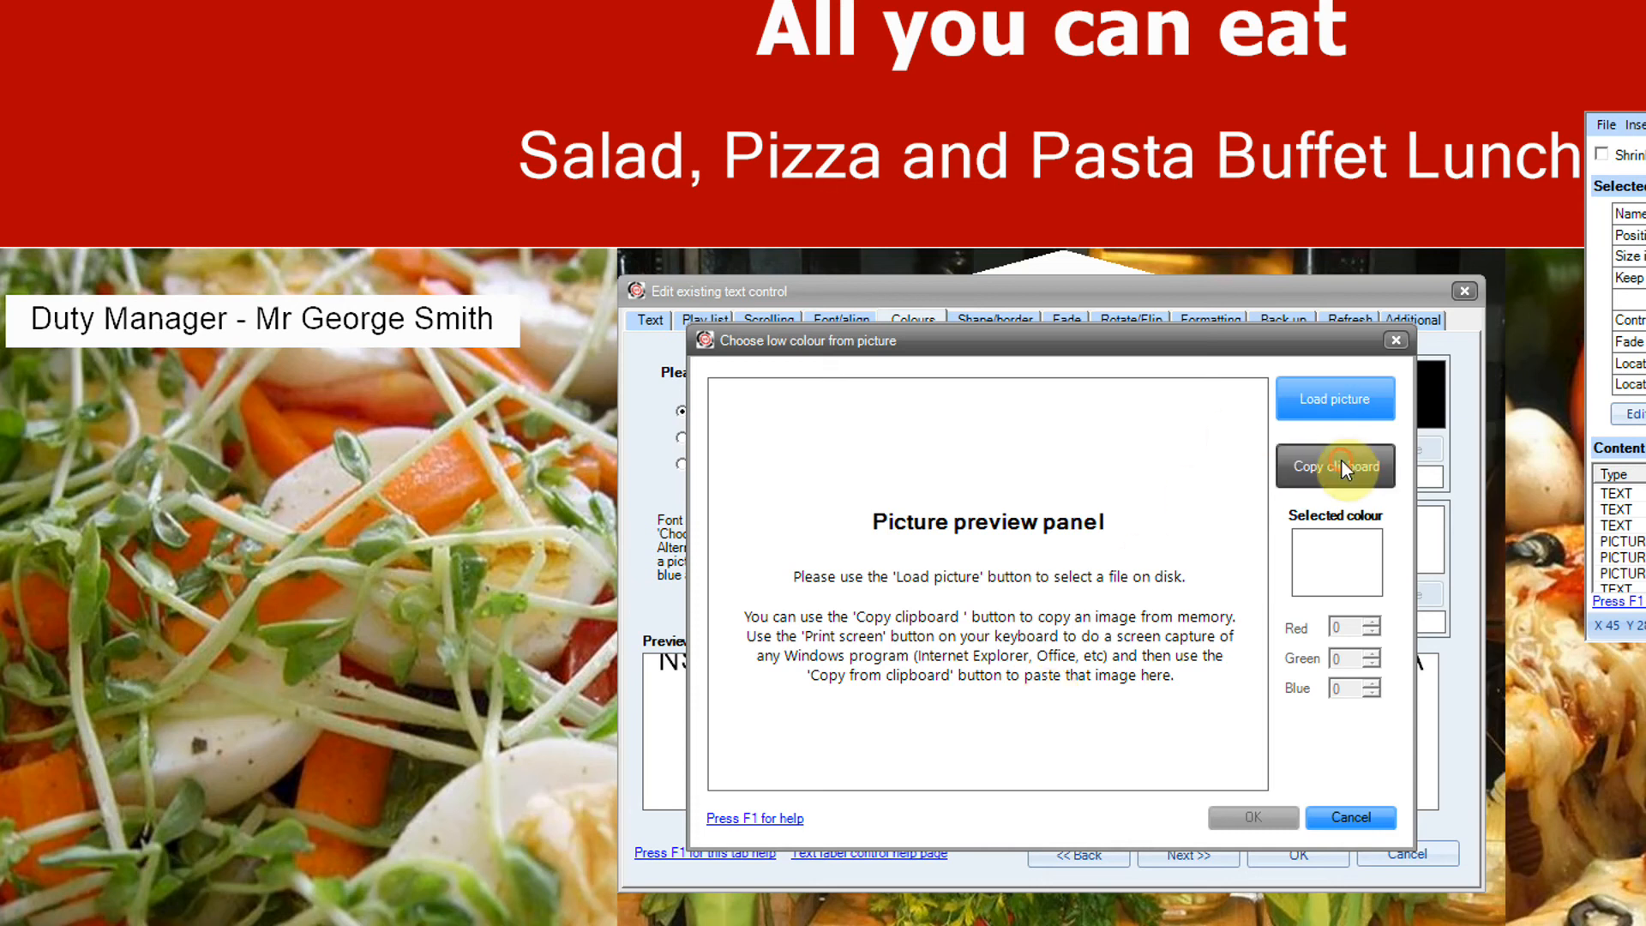
pyautogui.moveTo(1254, 491); pyautogui.dragTo(1260, 614)
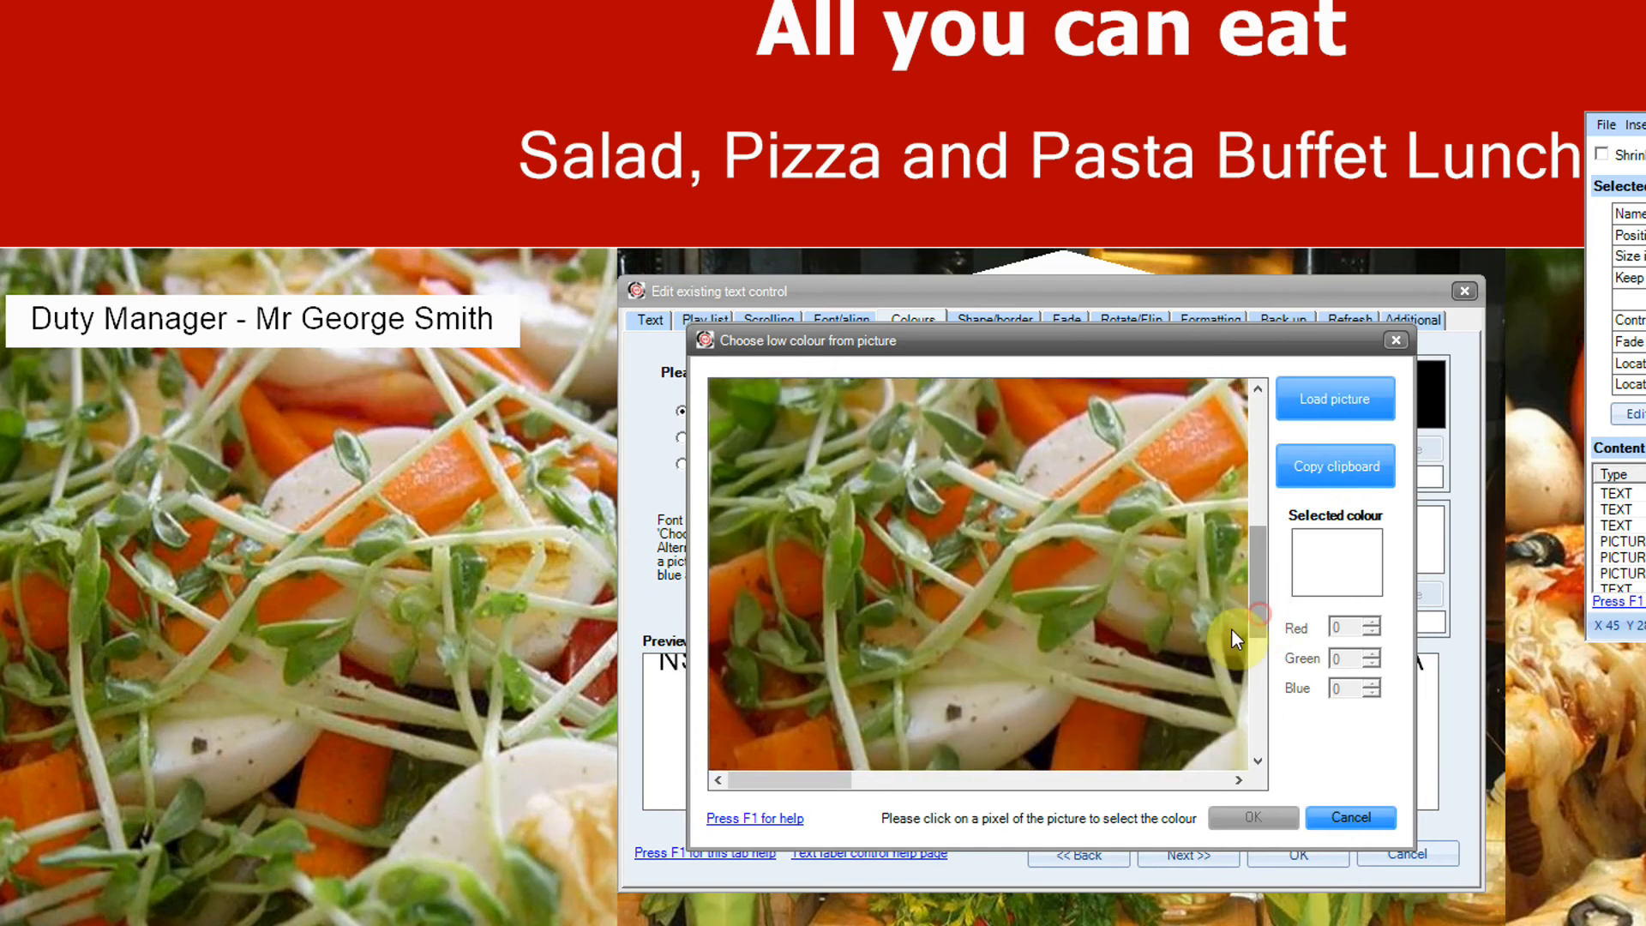
pyautogui.click(1067, 622)
pyautogui.click(1261, 818)
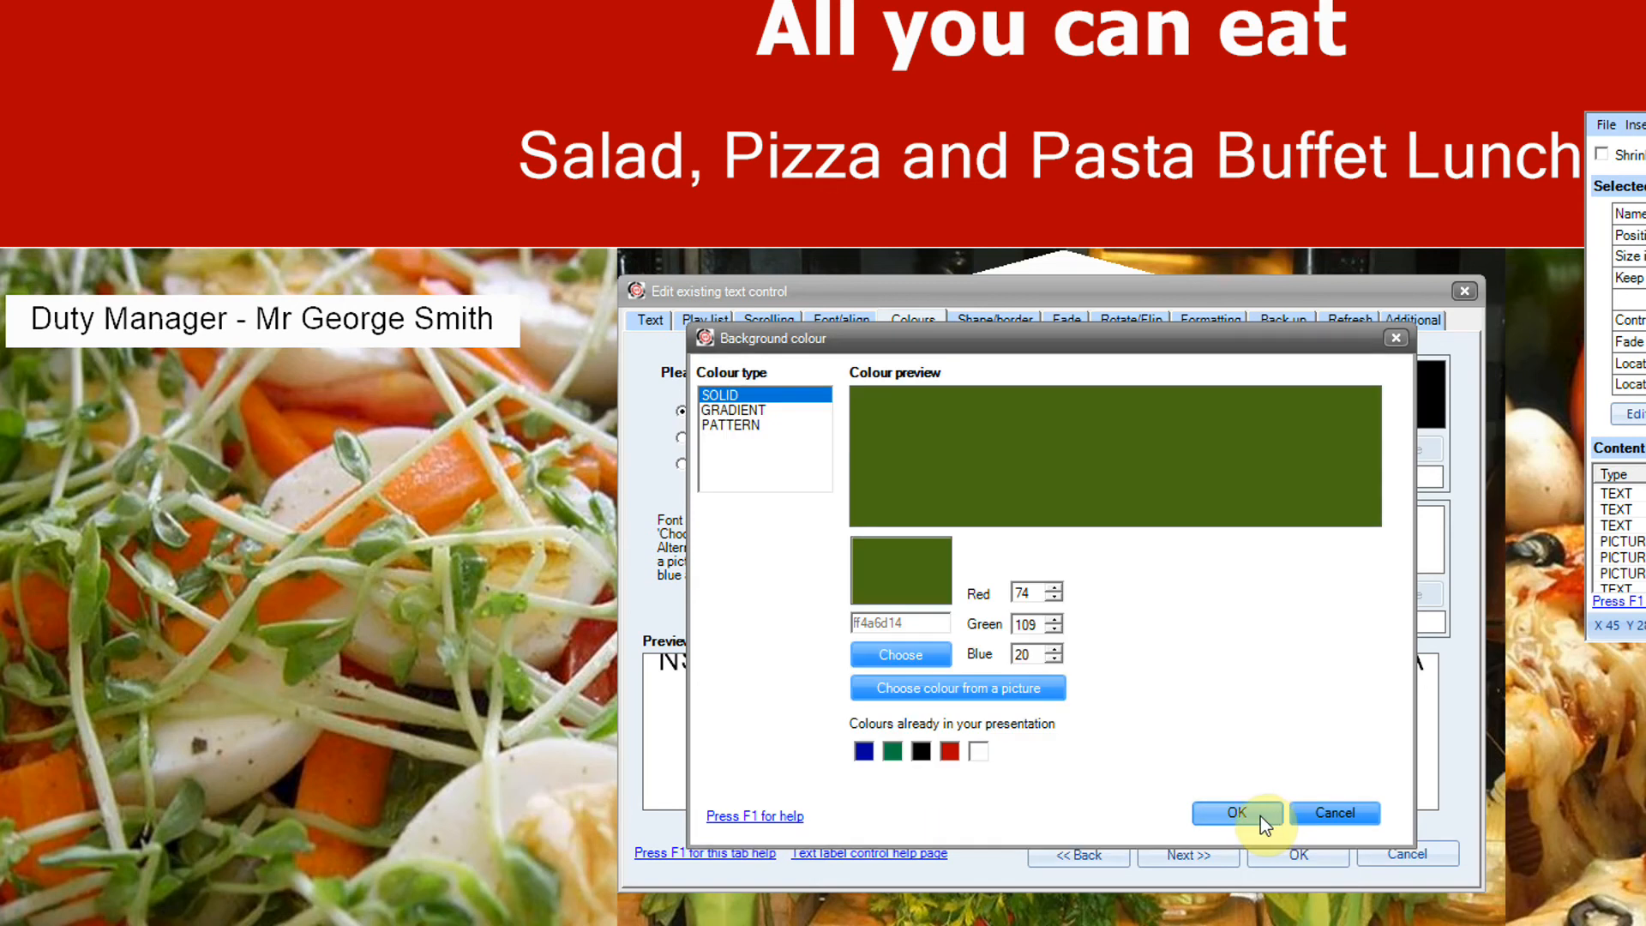
pyautogui.click(1261, 816)
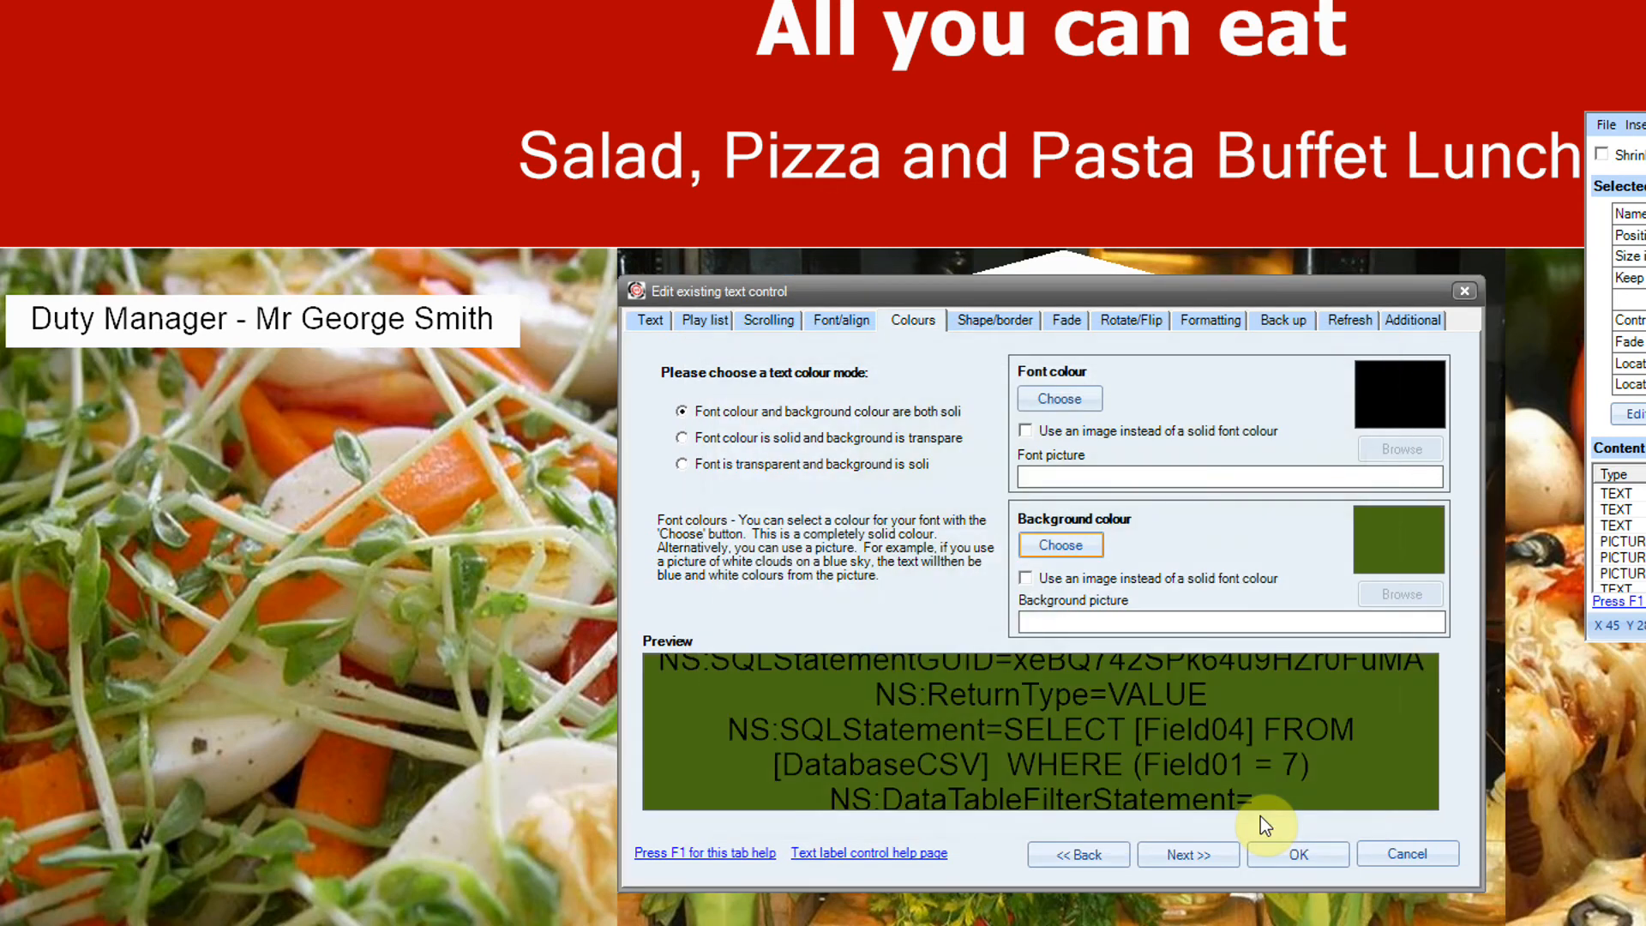
# Set the label's font colour to white and apply the text property changes
pyautogui.click(1052, 401)
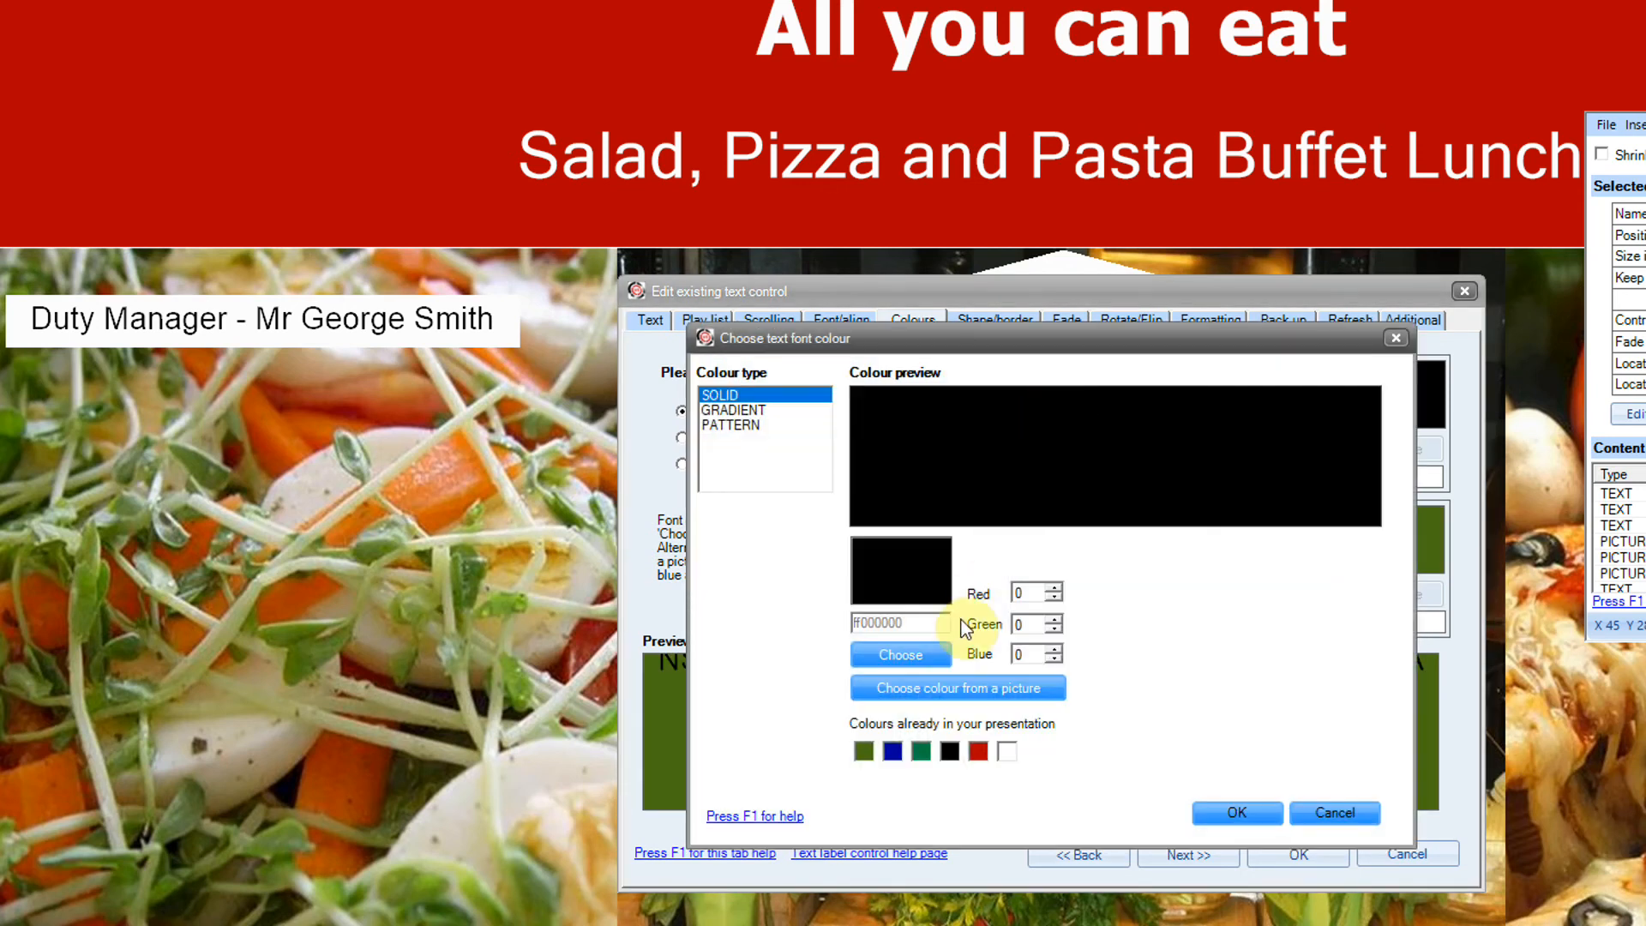
pyautogui.click(935, 657)
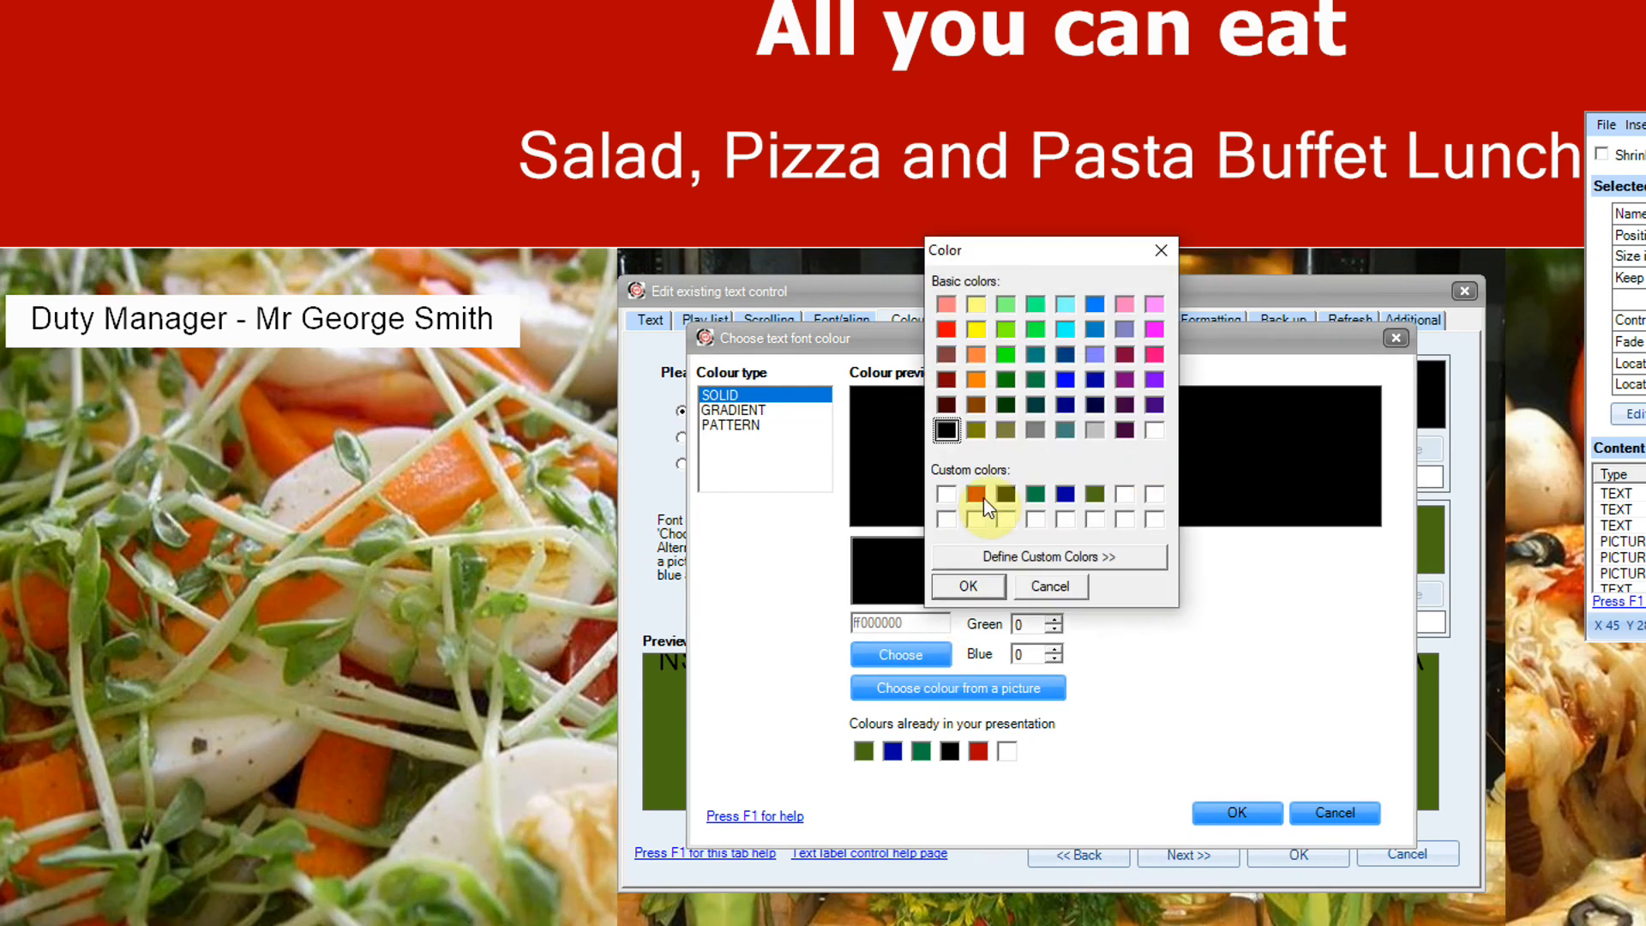
pyautogui.click(1155, 430)
pyautogui.click(968, 586)
pyautogui.click(1244, 819)
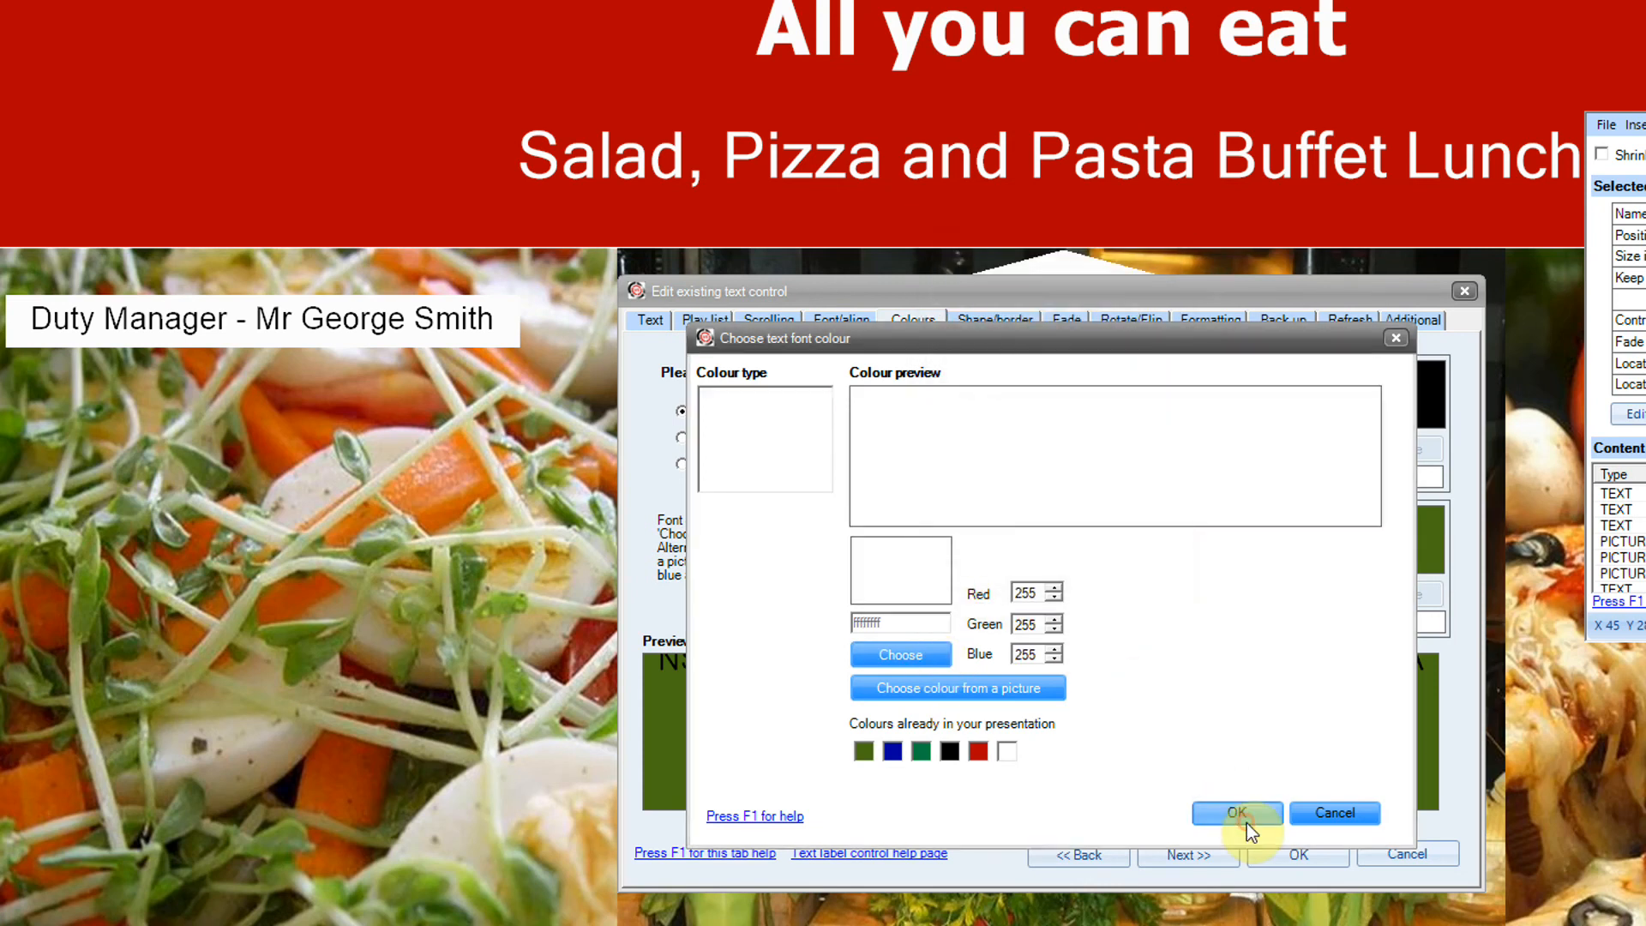
pyautogui.click(1290, 854)
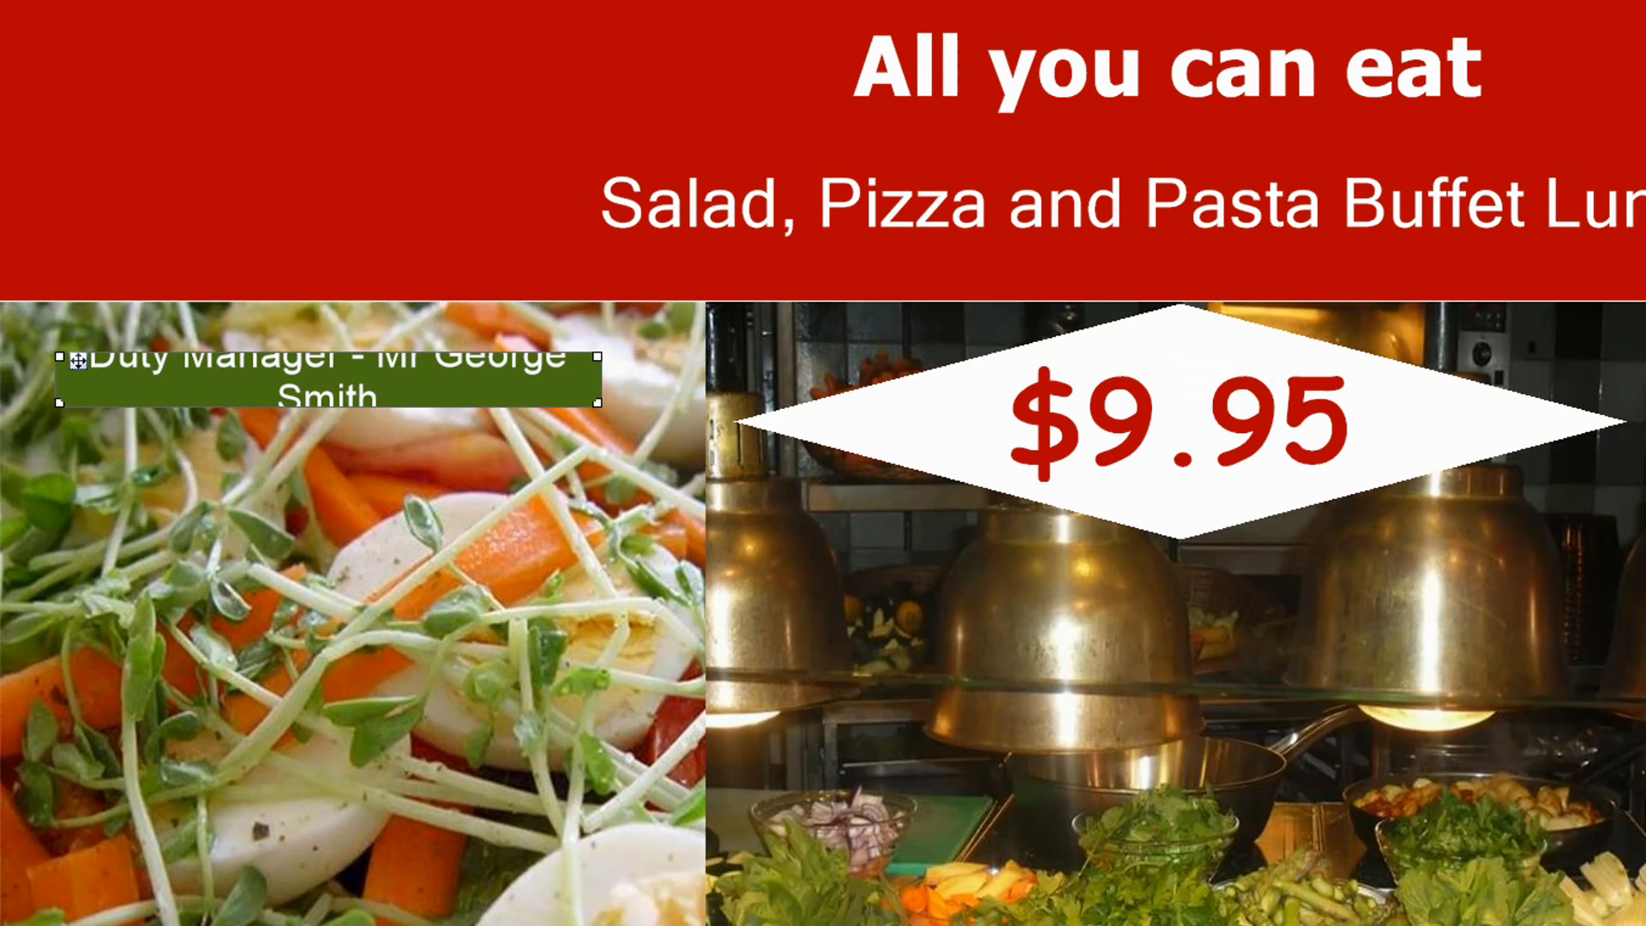
# Enlarge the duty manager label to fit its text on one line and shift it to about X 35, Y 273
pyautogui.moveTo(598, 401); pyautogui.dragTo(668, 418)
pyautogui.moveTo(530, 373); pyautogui.dragTo(530, 369)
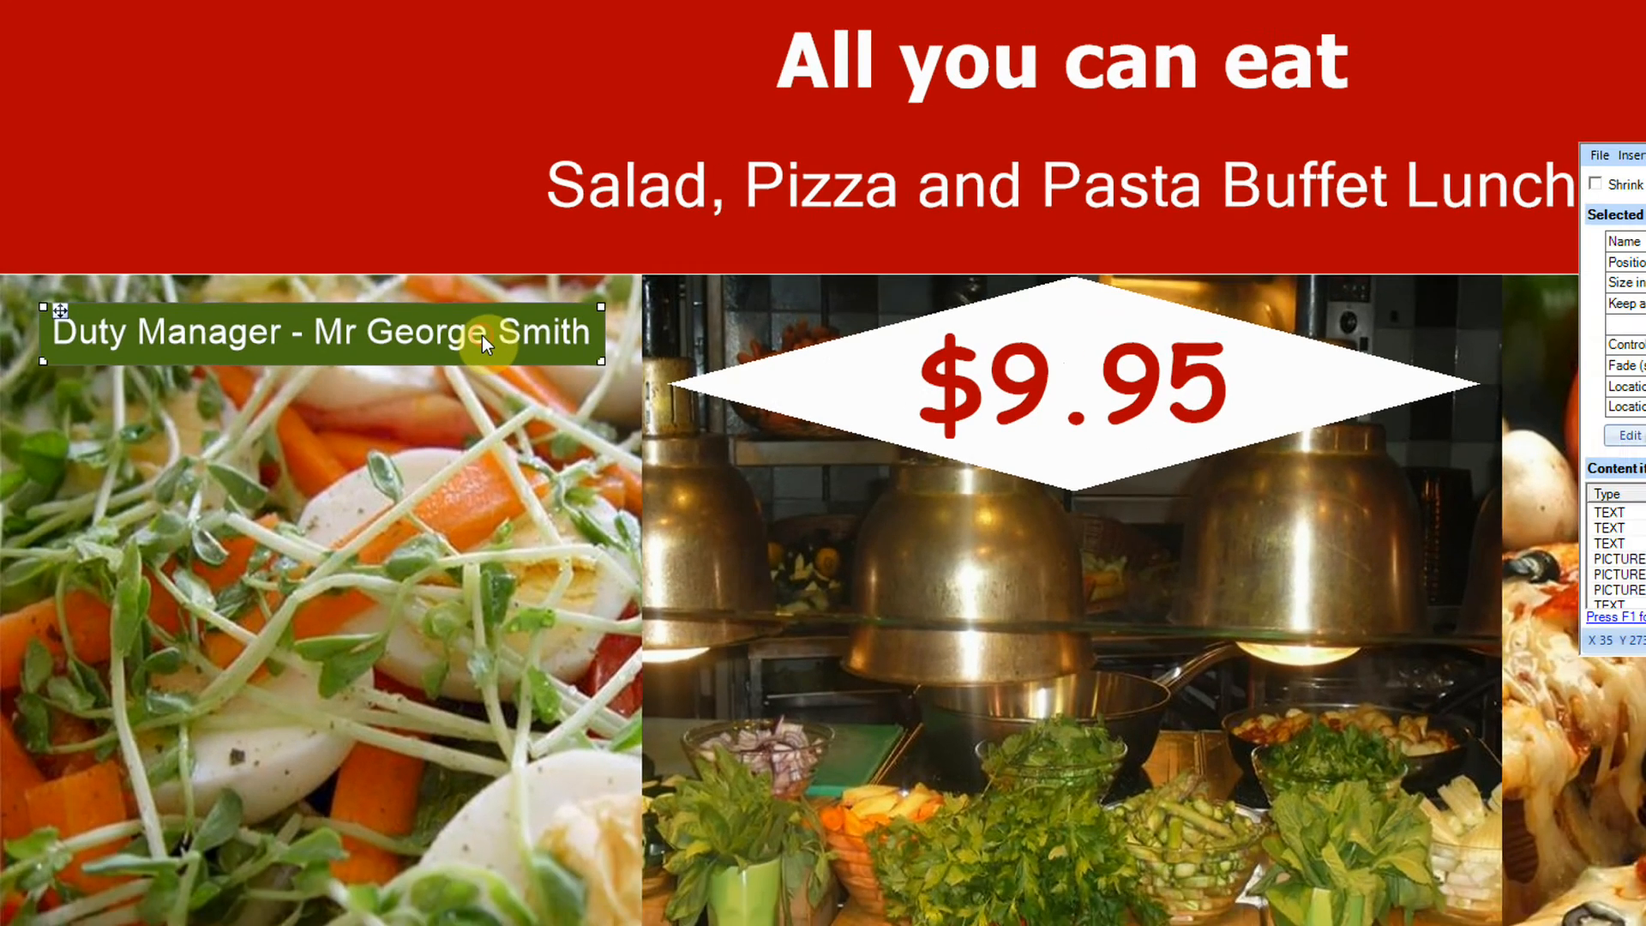
pyautogui.click(552, 460)
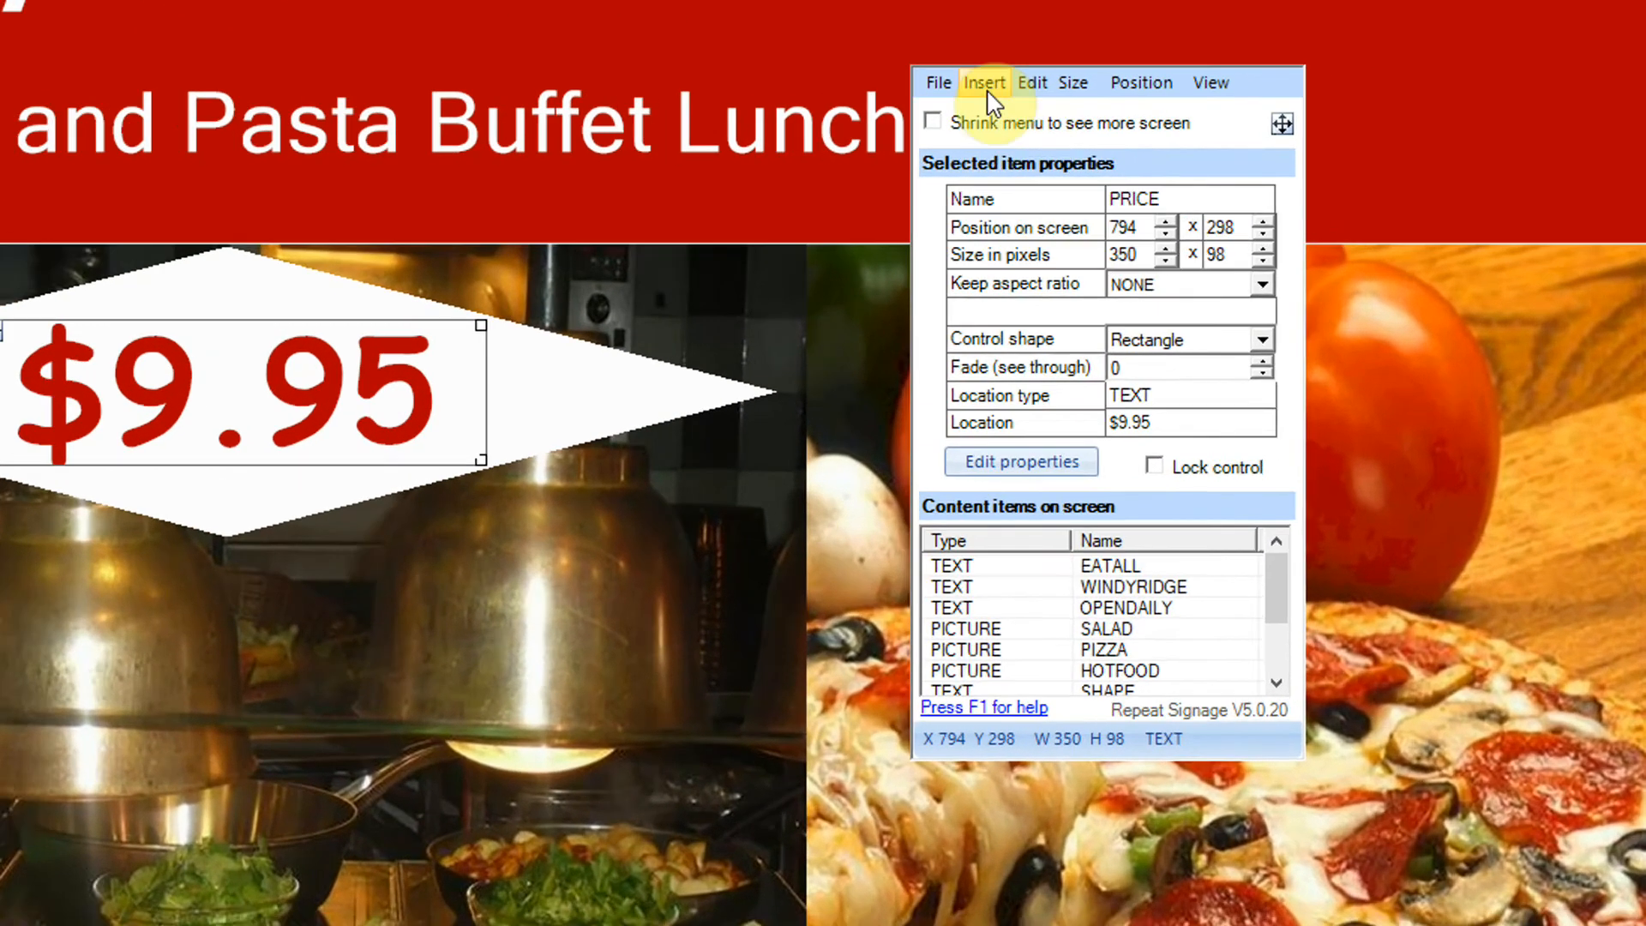
pyautogui.click(984, 82)
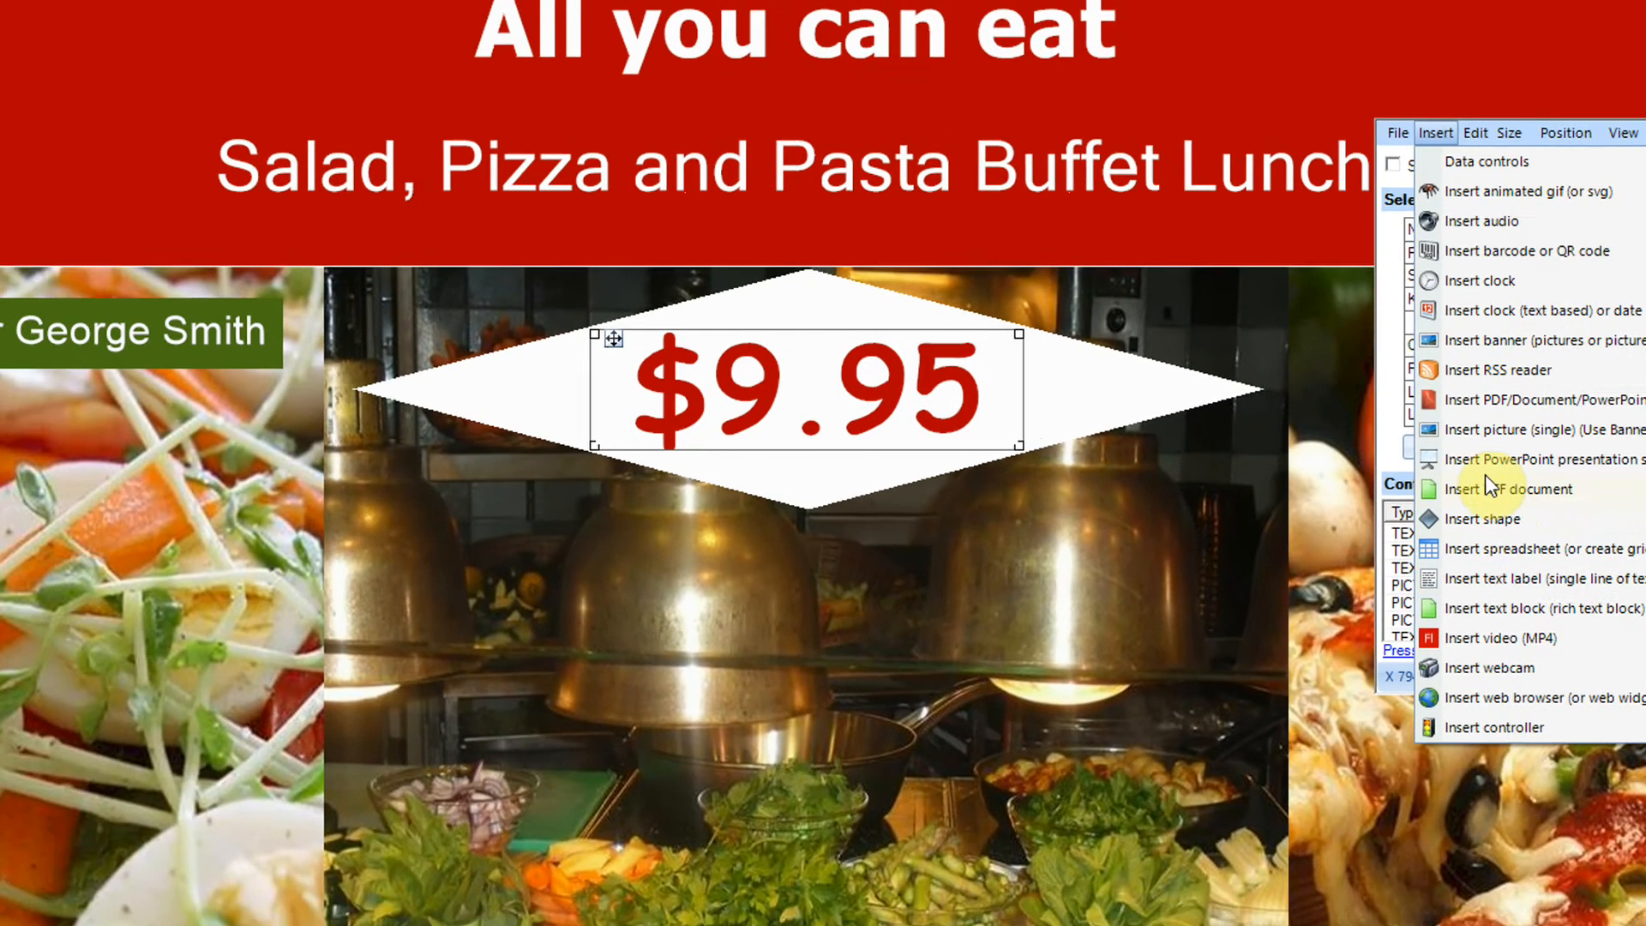
pyautogui.click(521, 739)
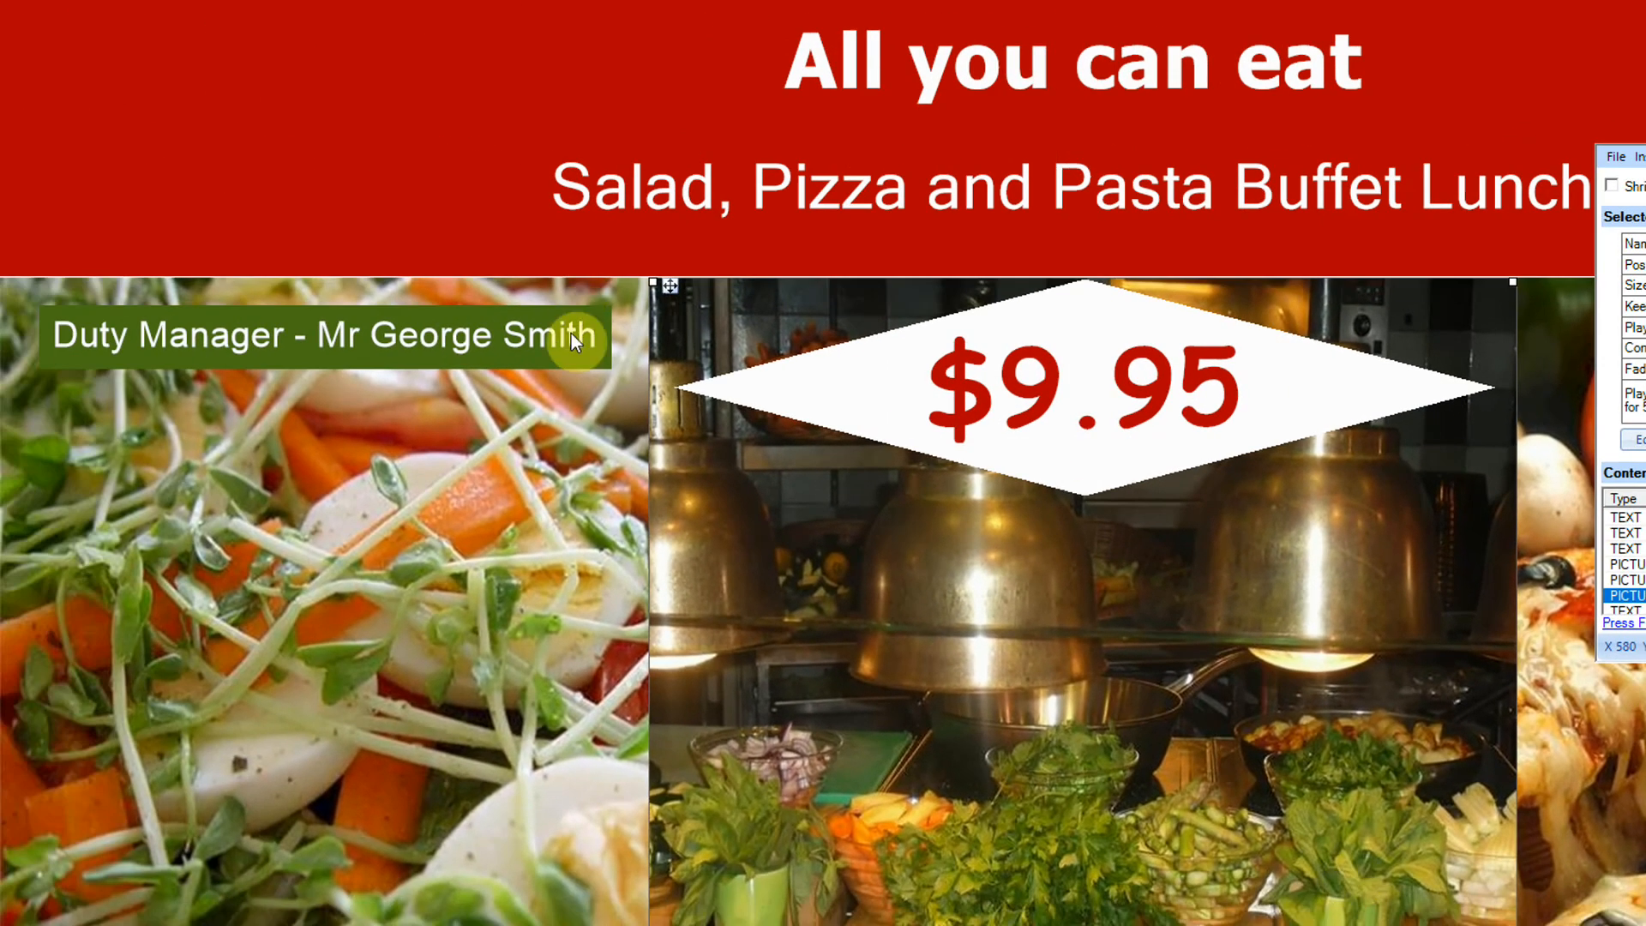
# Open the refresh settings in the duty manager label's text properties
pyautogui.doubleClick(571, 333)
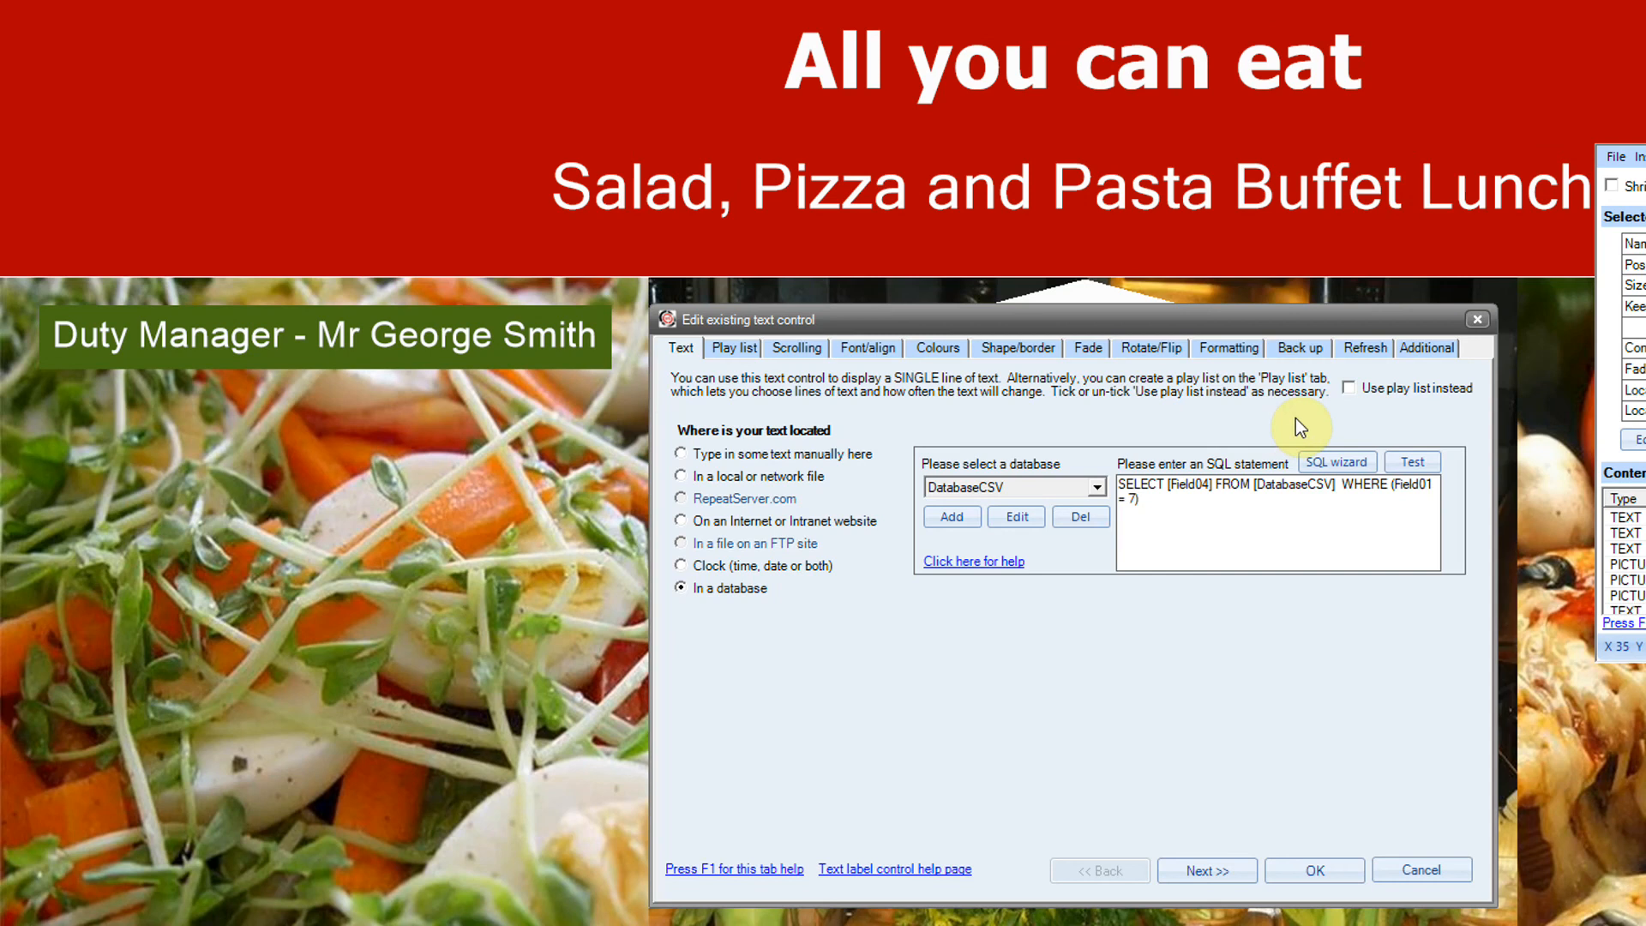
pyautogui.click(1366, 348)
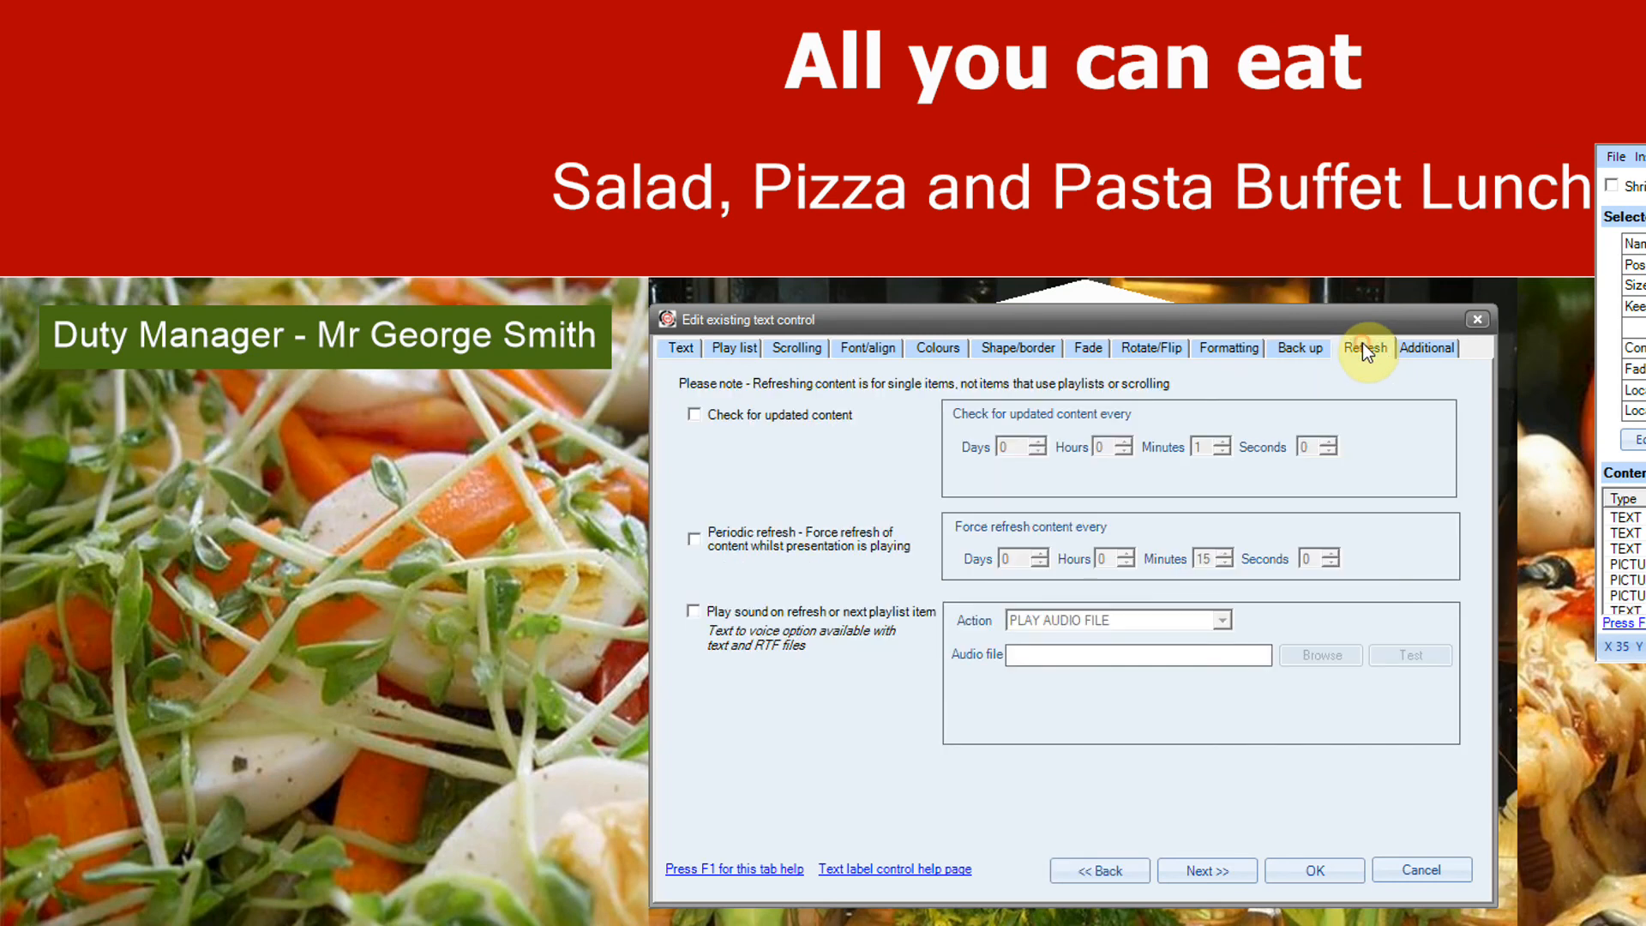